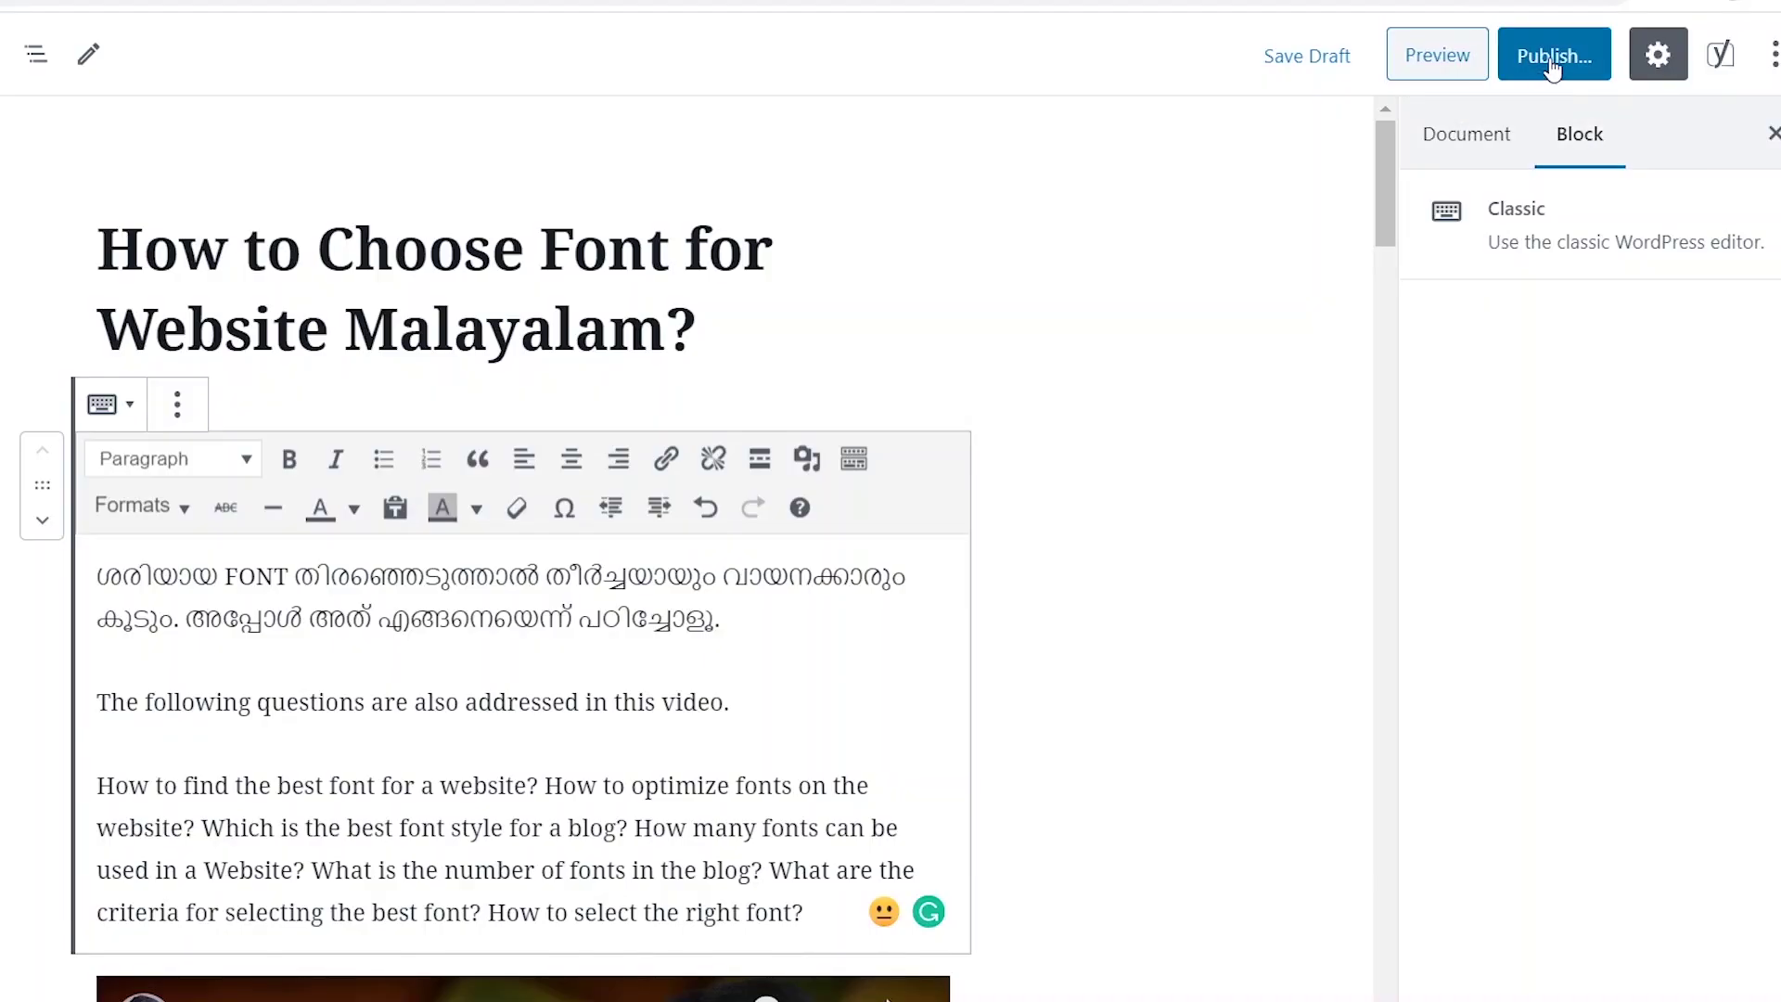
Publish the 'How to Choose Font for Website Malayalam?' post via the pre-publish panel and copy its address
{"action": "left_click", "coordinate": [1564, 56]}
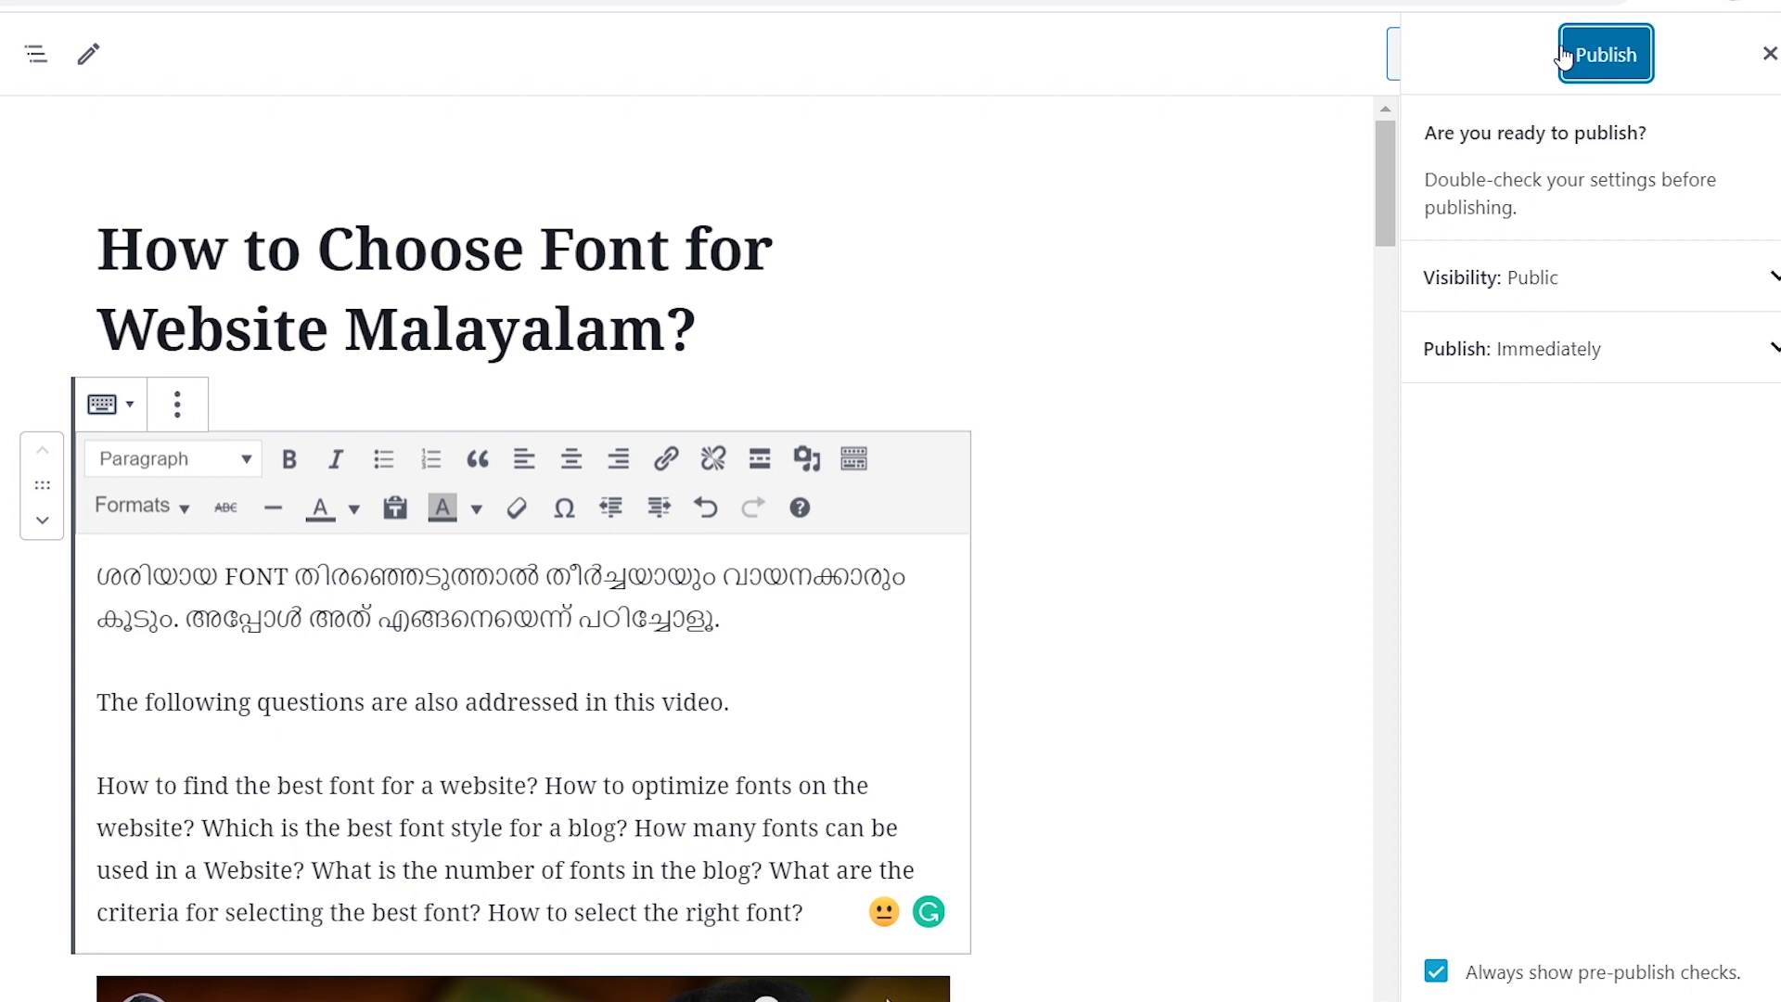
{"action": "left_click", "coordinate": [1608, 65]}
{"action": "left_click", "coordinate": [1696, 394]}
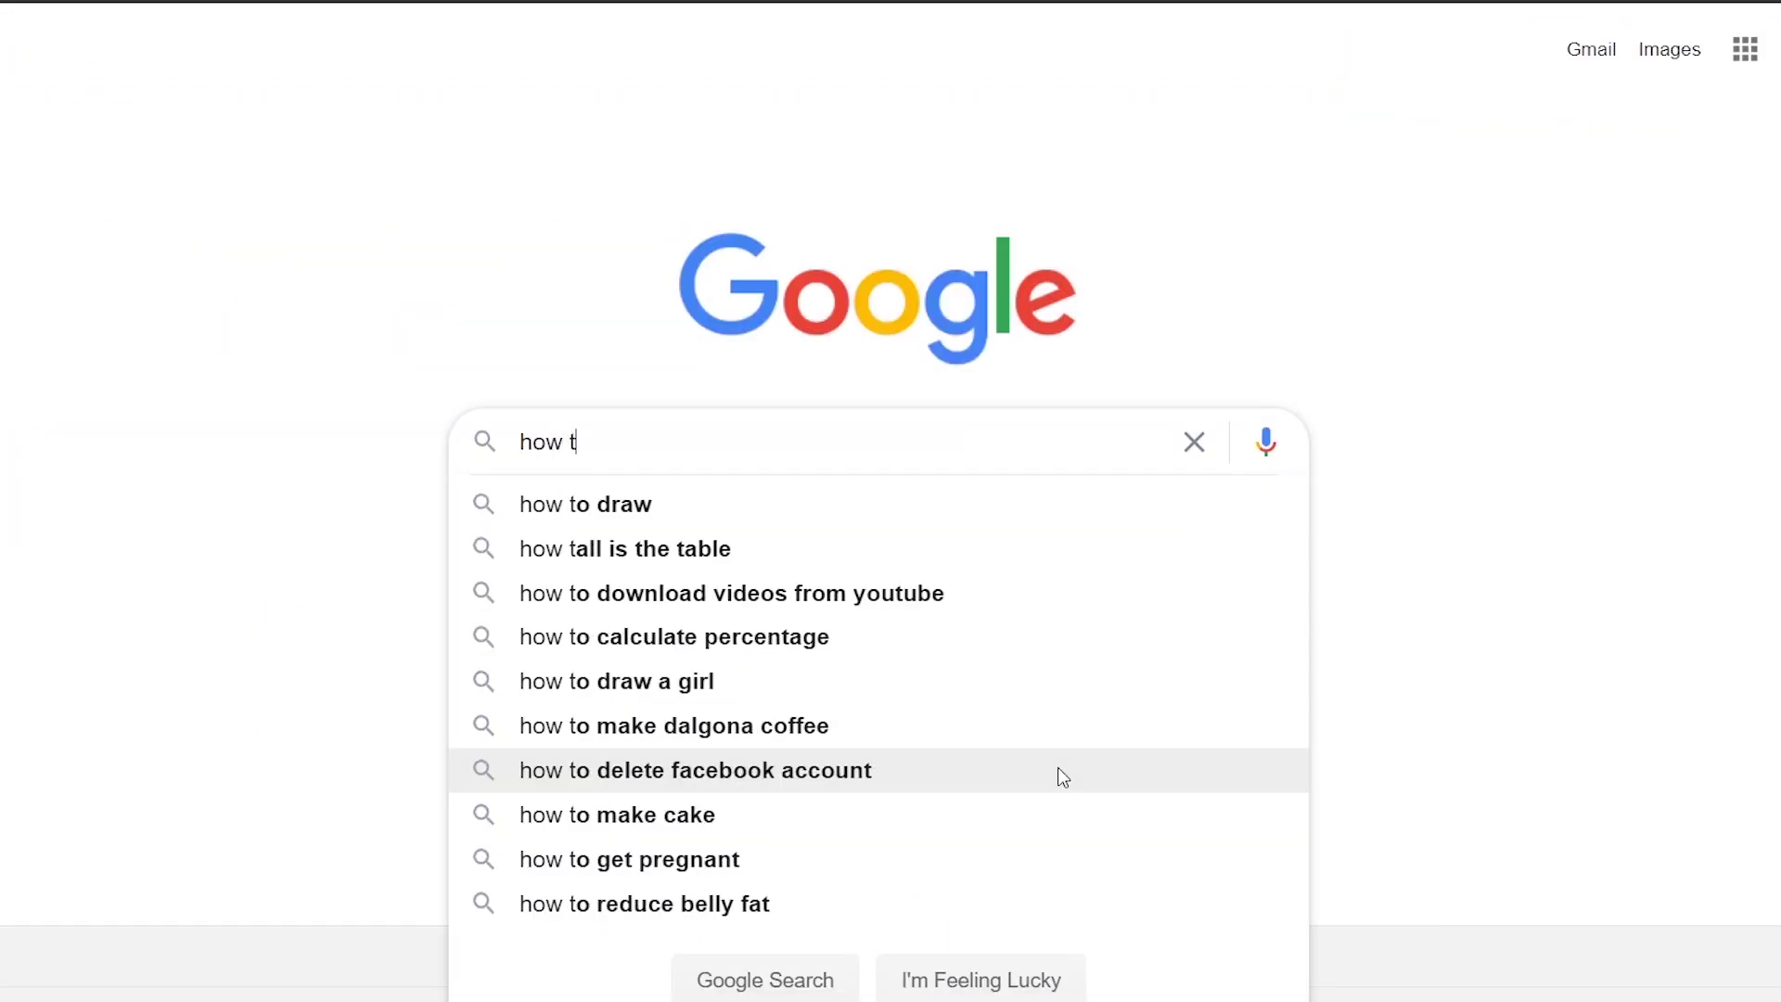
Search Google for 'how to choose font for website malayalam' using suggestions, then scroll the results
{"action": "type", "text": "o choose font for app"}
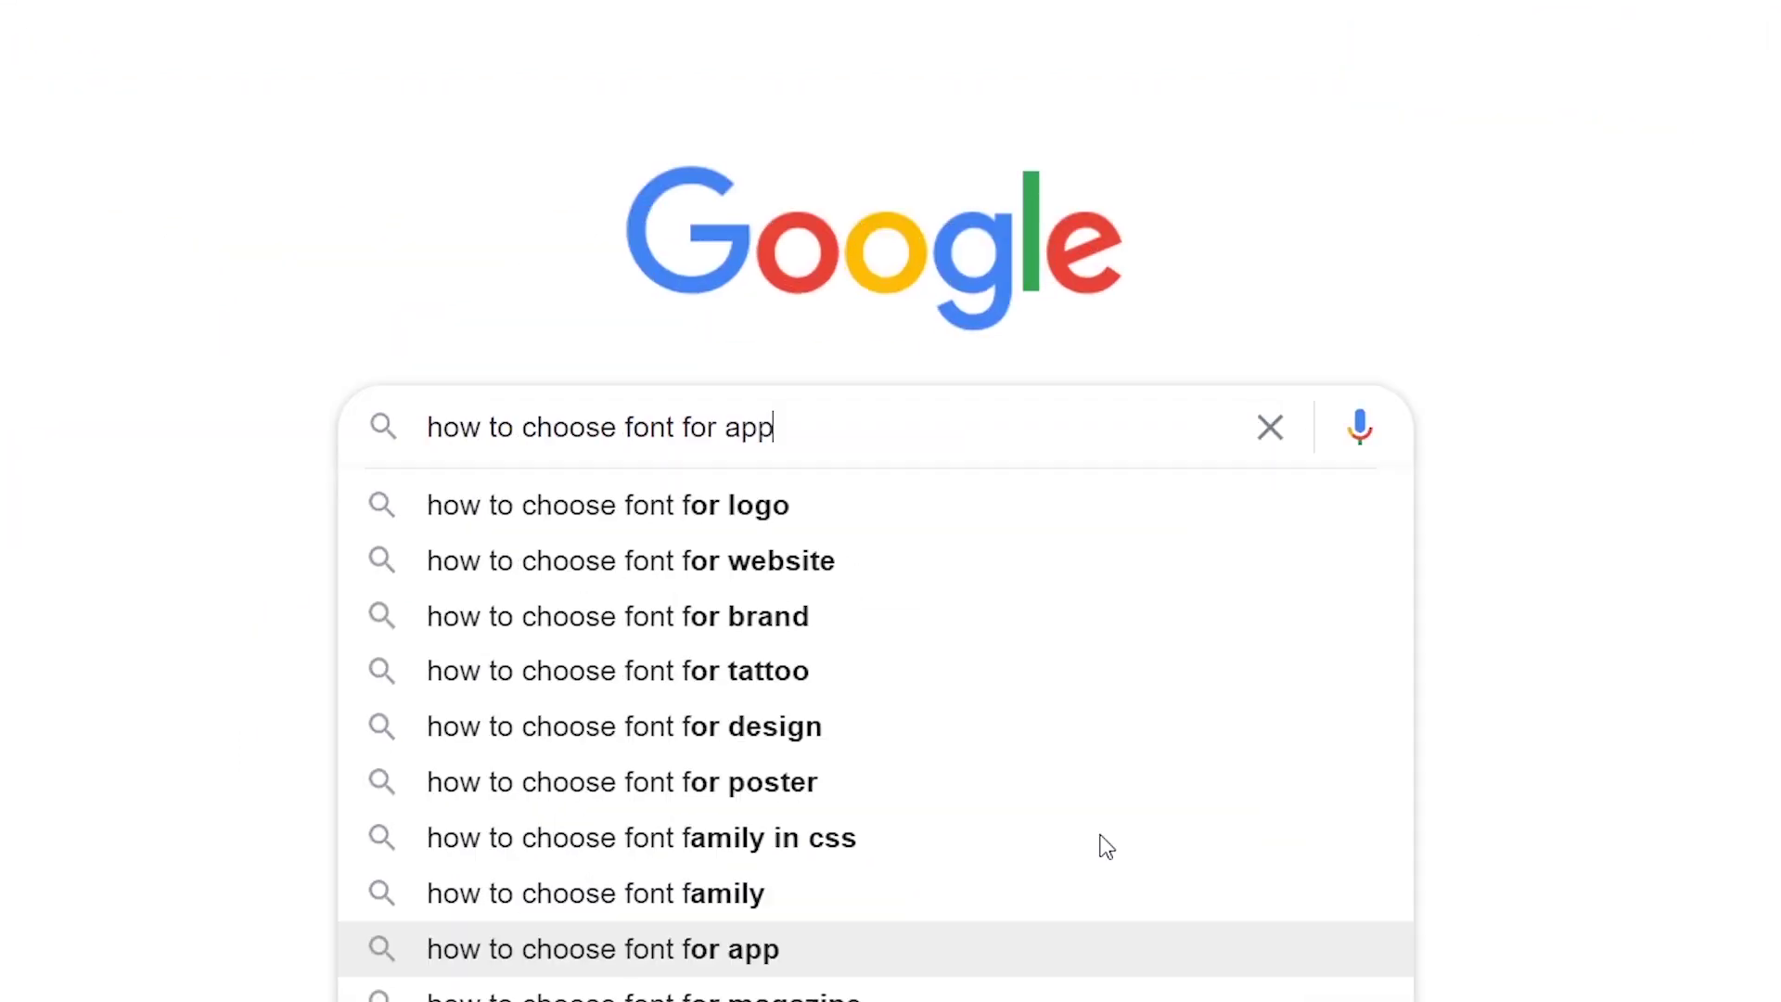
{"action": "key", "text": "Down"}
{"action": "key", "text": "Down"}
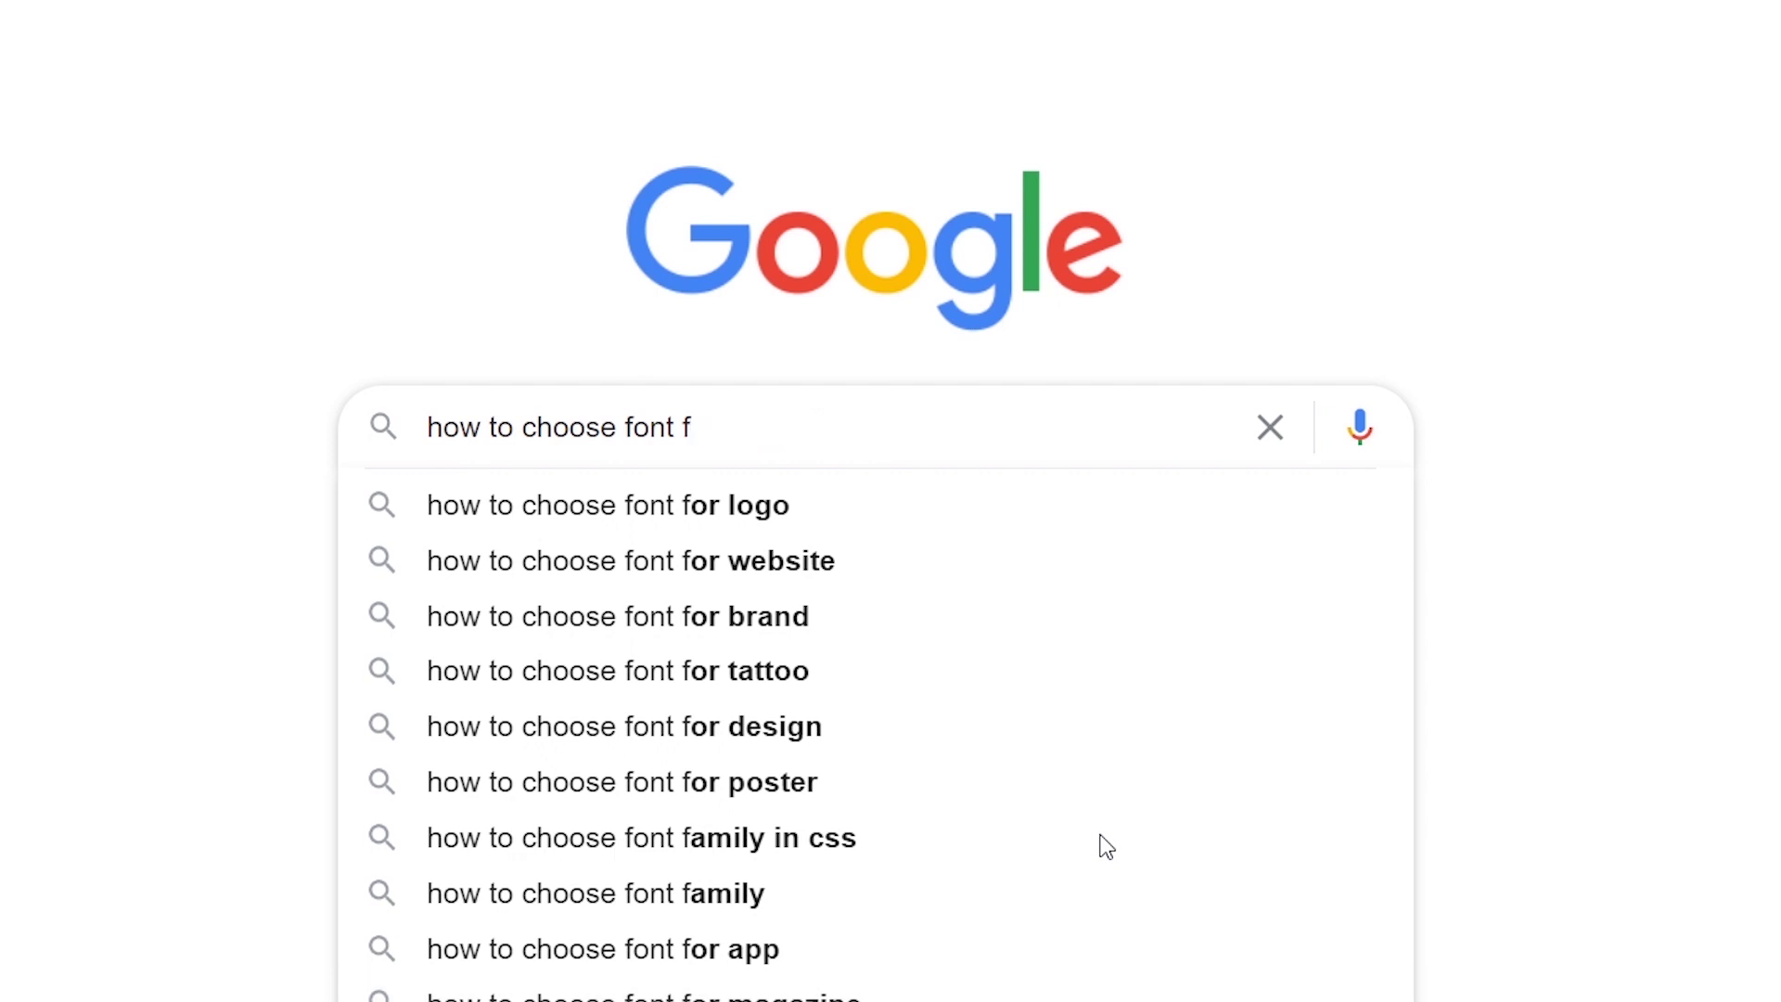
{"action": "key", "text": "Up"}
{"action": "key", "text": "Up"}
{"action": "key", "text": "Up"}
{"action": "key", "text": "Up"}
{"action": "key", "text": "Up"}
{"action": "key", "text": "Up"}
{"action": "key", "text": "Up"}
{"action": "key", "text": "Up"}
{"action": "key", "text": "Up"}
{"action": "type", "text": "m"}
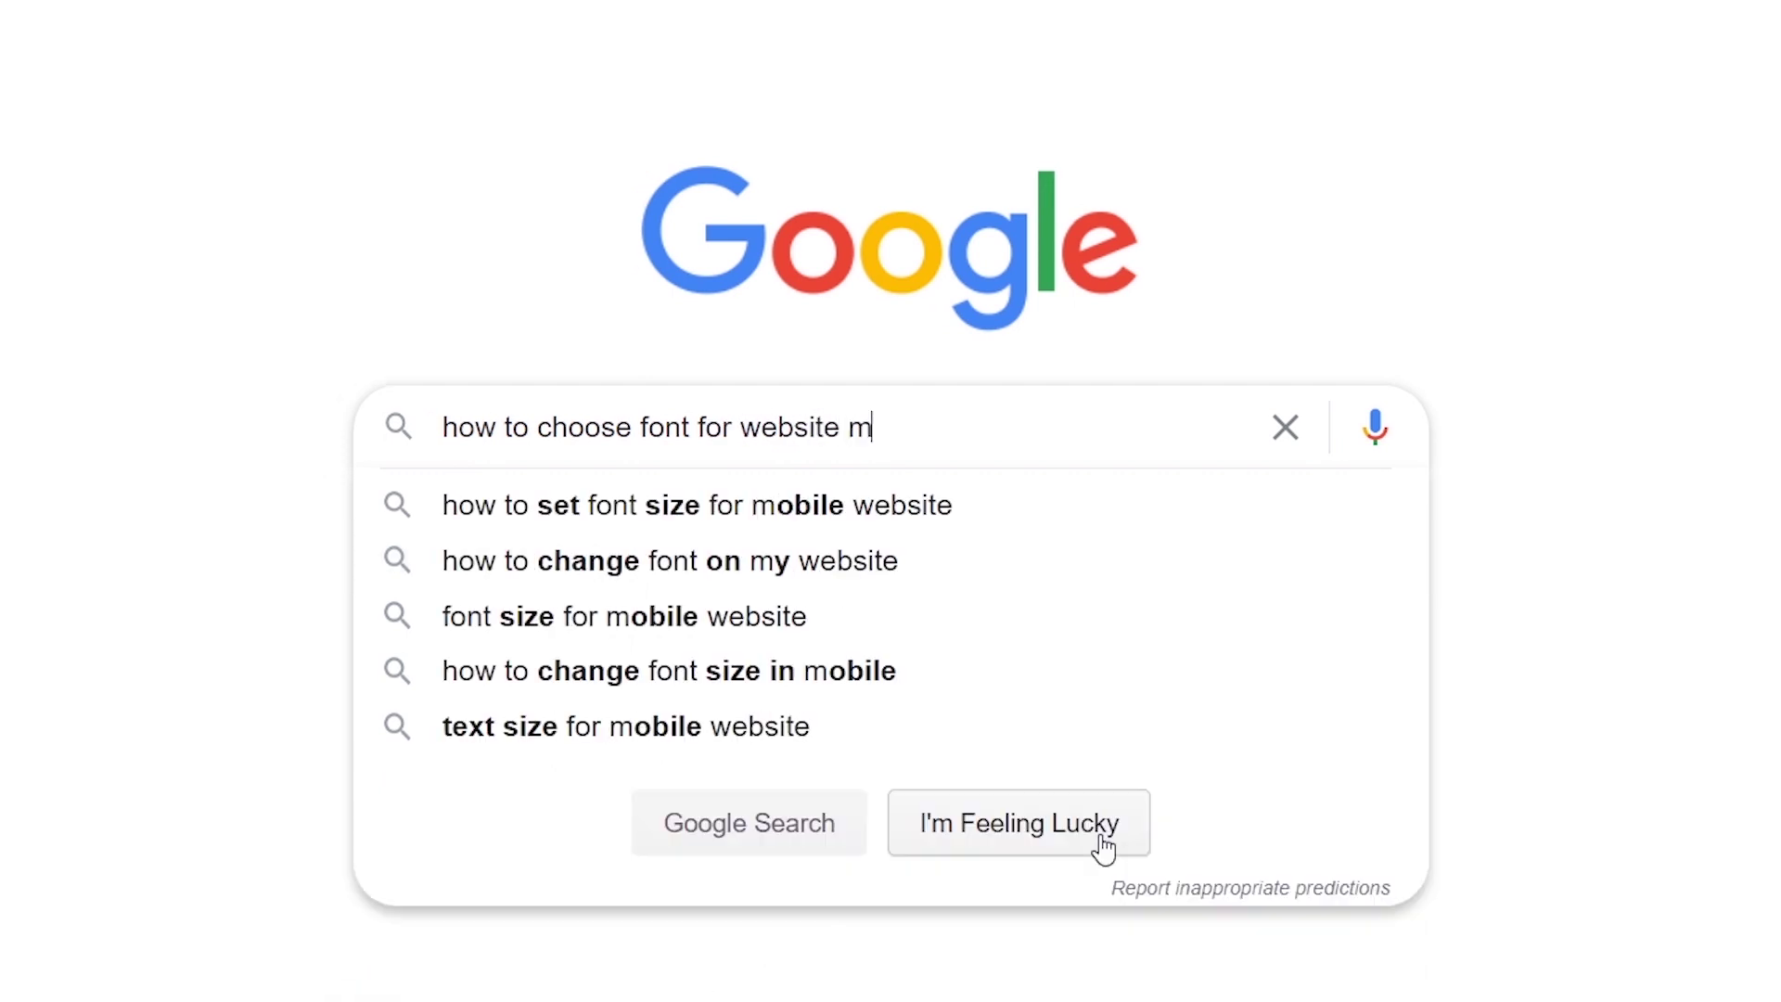
{"action": "type", "text": "ala"}
{"action": "key", "text": "Tab"}
{"action": "key", "text": "Return"}
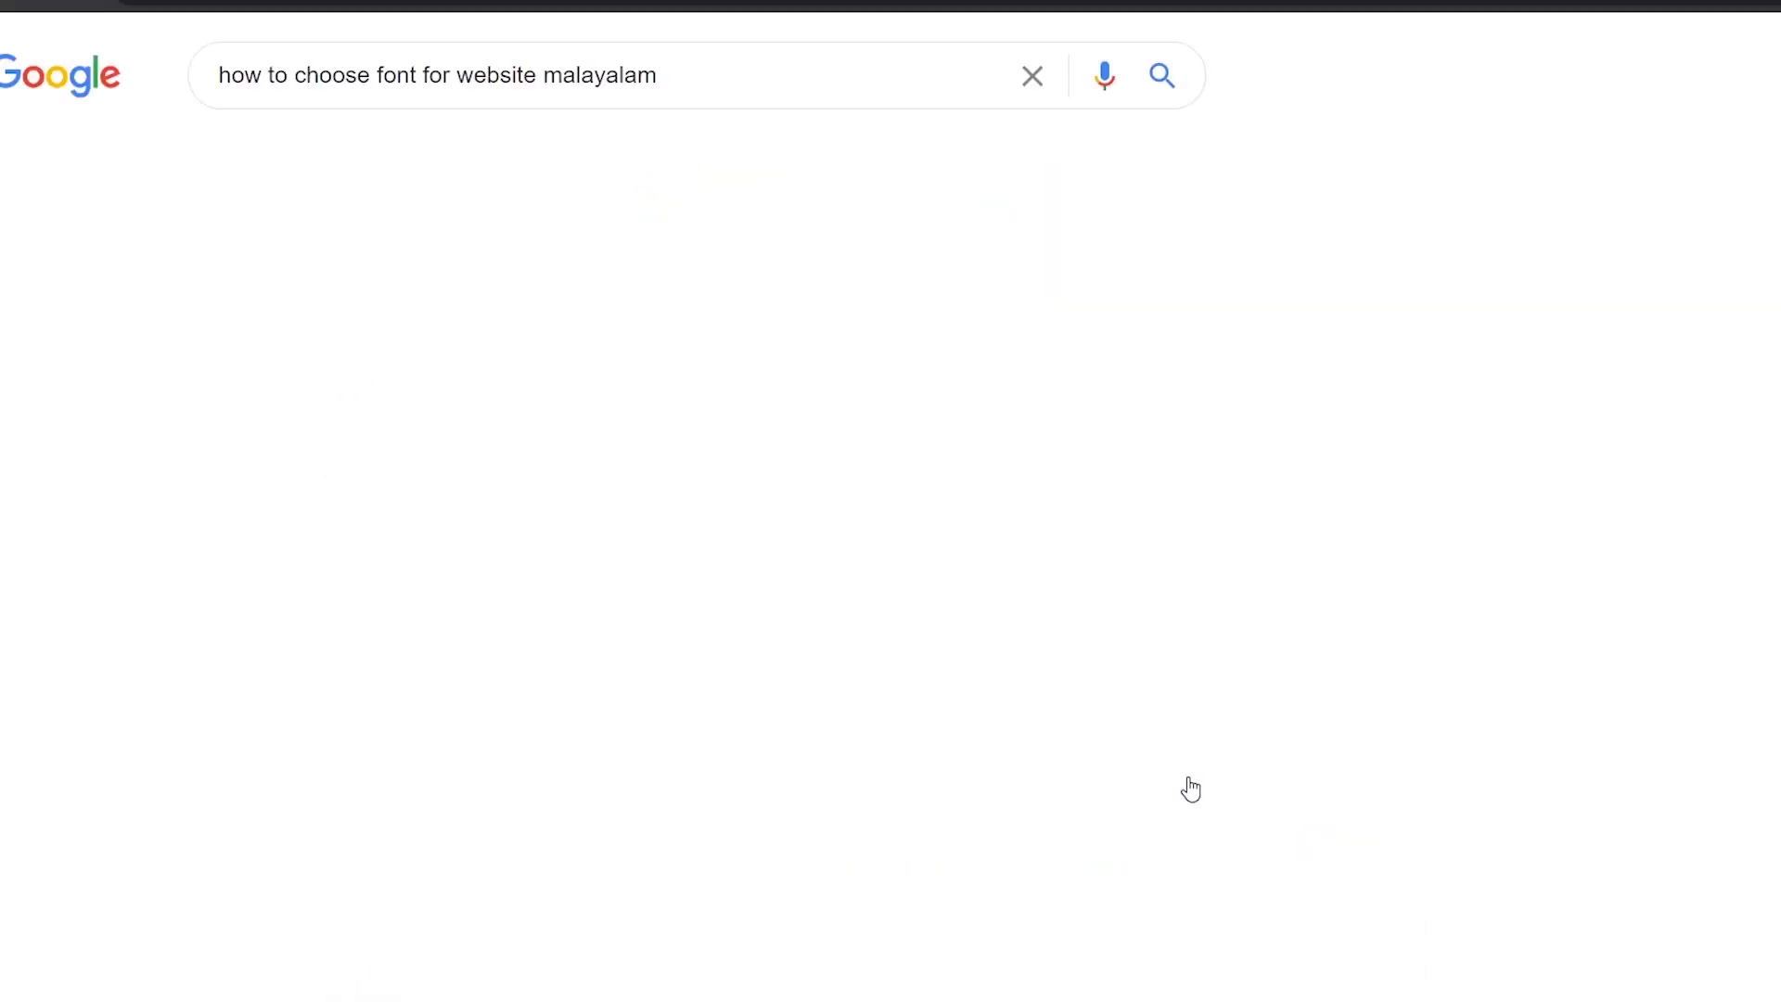
{"action": "scroll", "coordinate": [1206, 812], "scroll_direction": "down", "scroll_amount": 5}
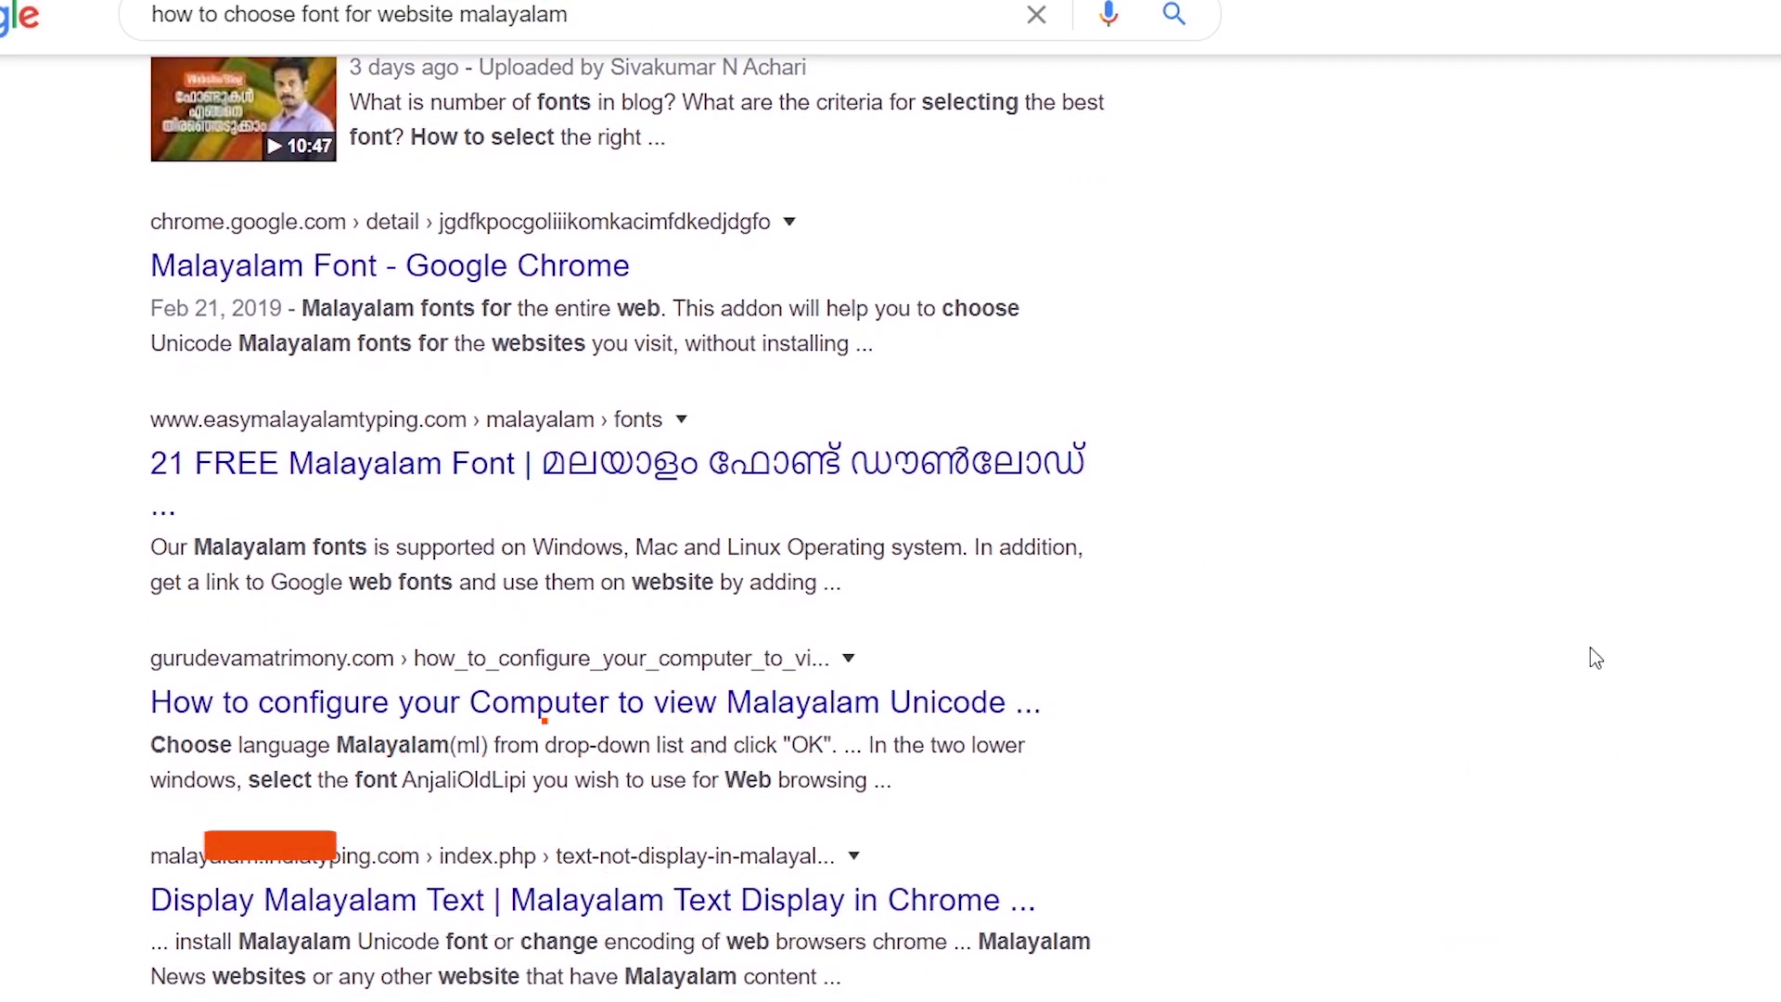
{"action": "scroll", "coordinate": [1590, 650], "scroll_direction": "up", "scroll_amount": 5}
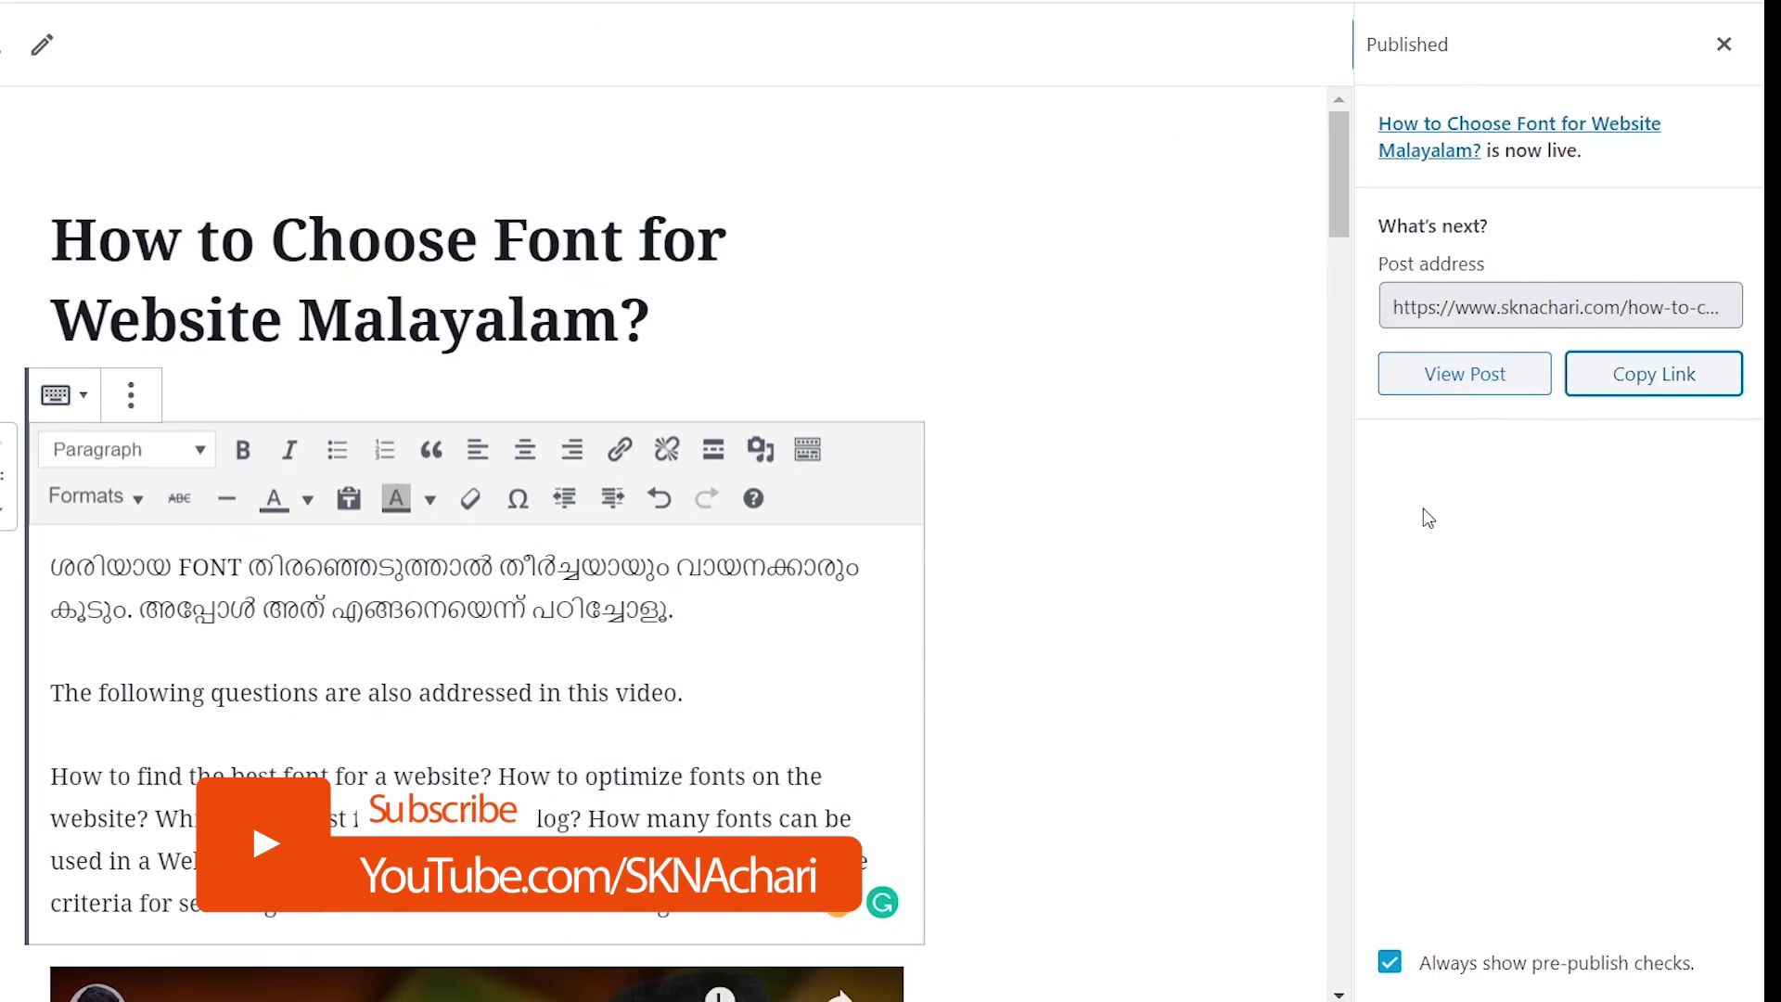
Copy the post link and run URL Inspection on it, which reports 'URL is not on Google'
{"action": "left_click", "coordinate": [1655, 388]}
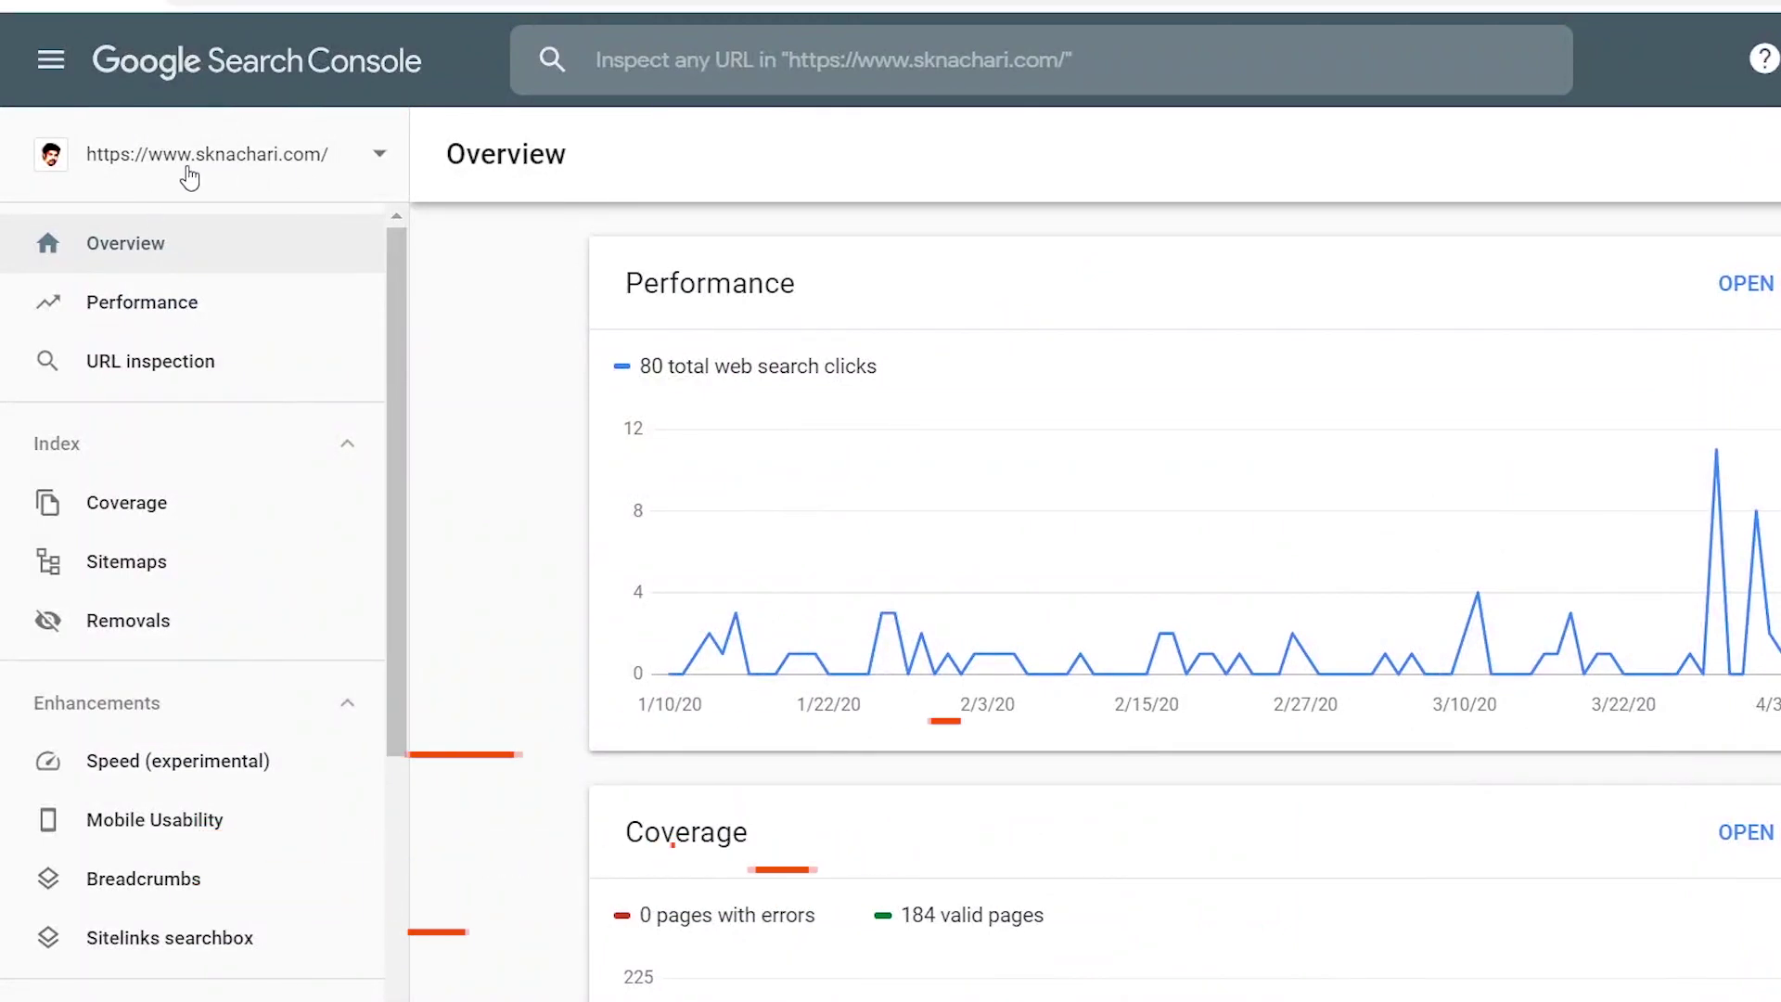
{"action": "left_click", "coordinate": [149, 381]}
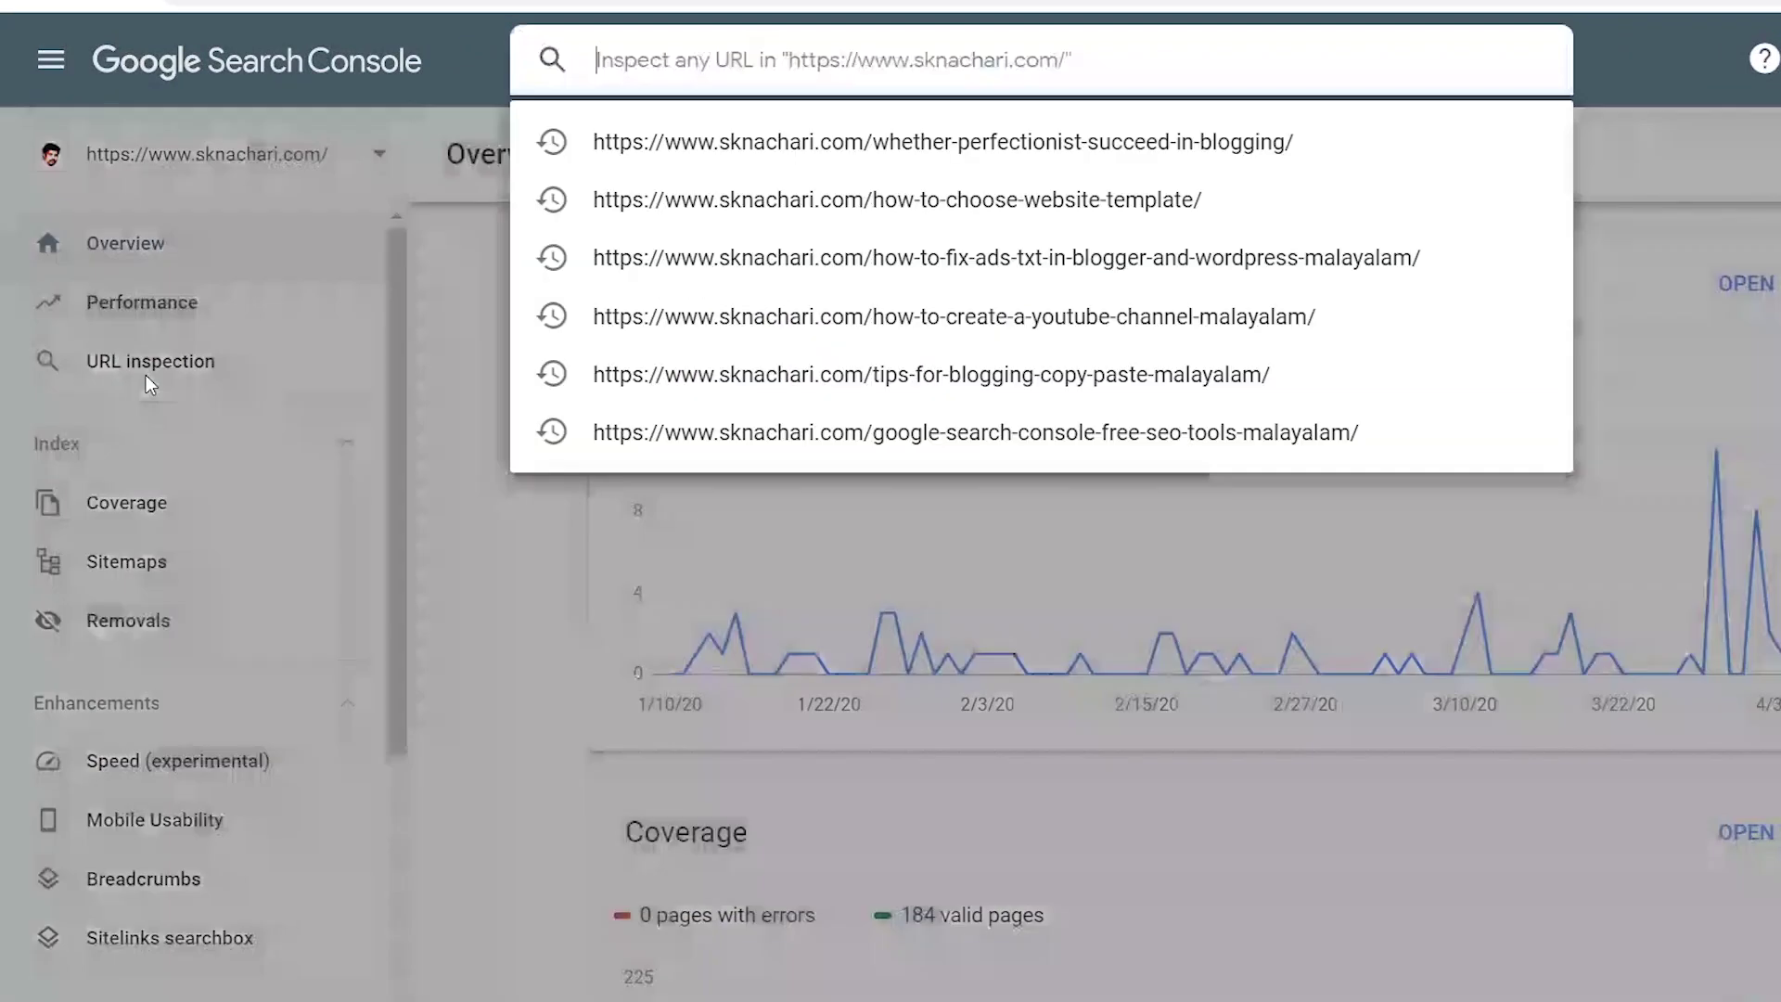
{"action": "left_click", "coordinate": [147, 375]}
{"action": "left_click", "coordinate": [731, 54]}
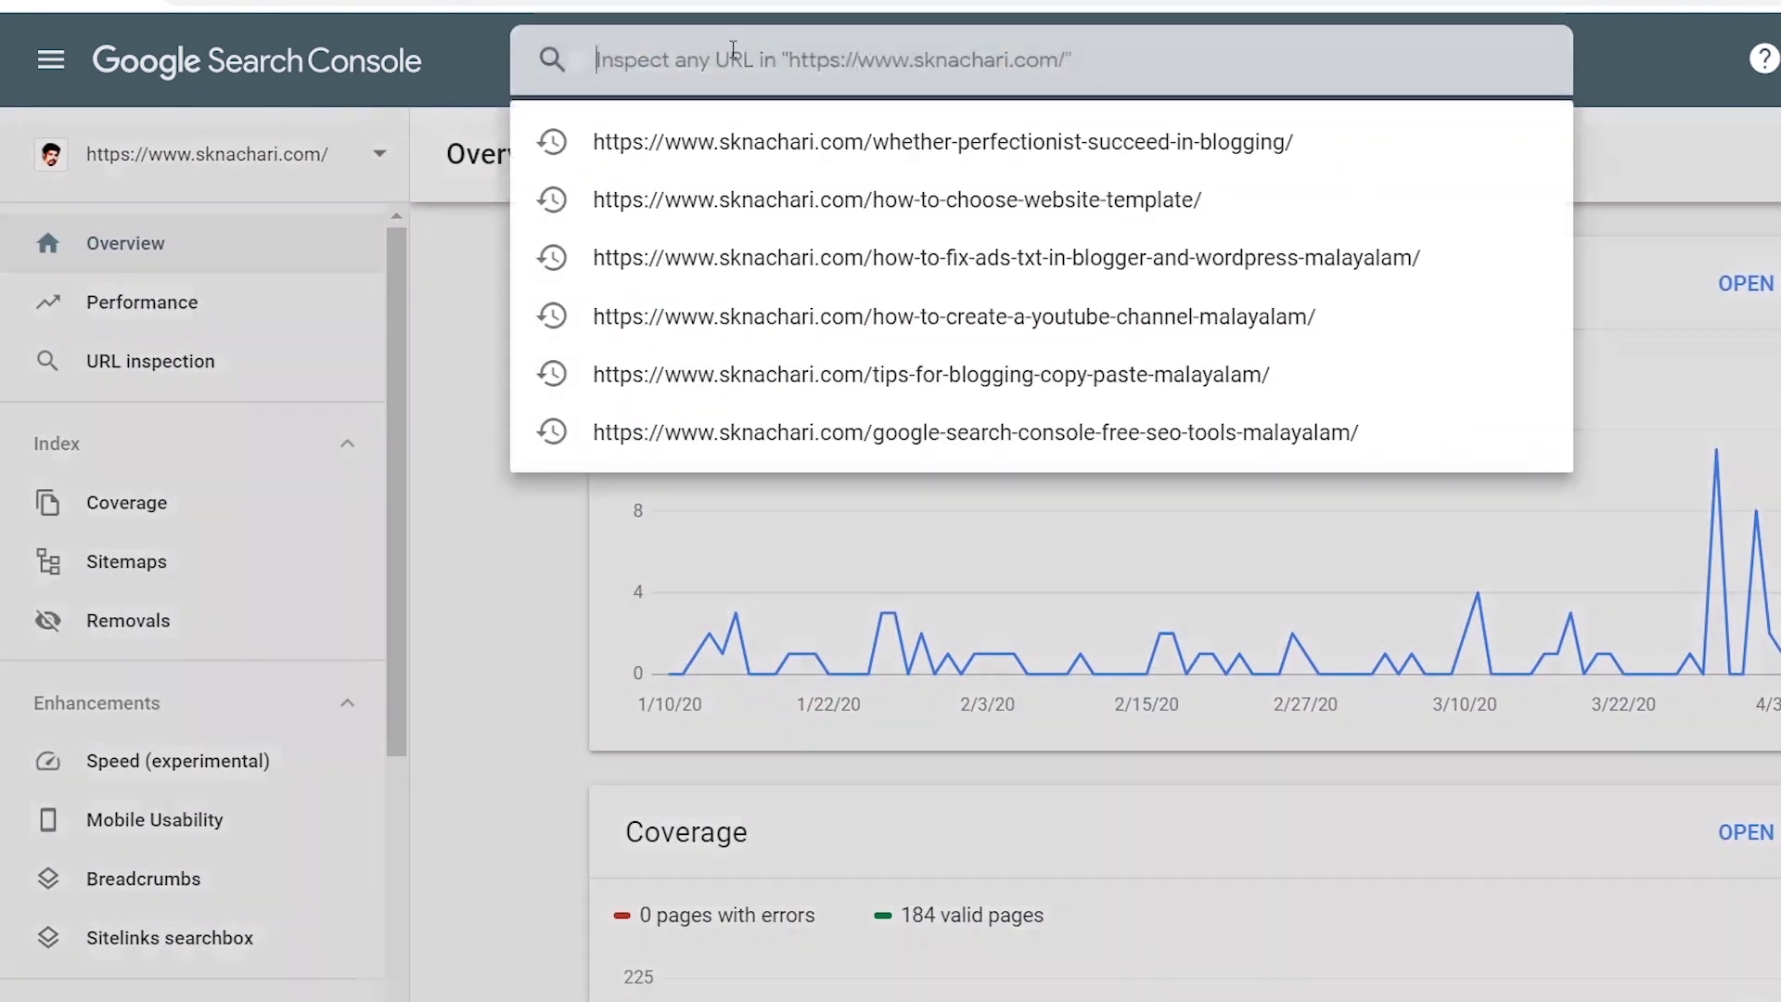
{"action": "left_click", "coordinate": [1021, 432]}
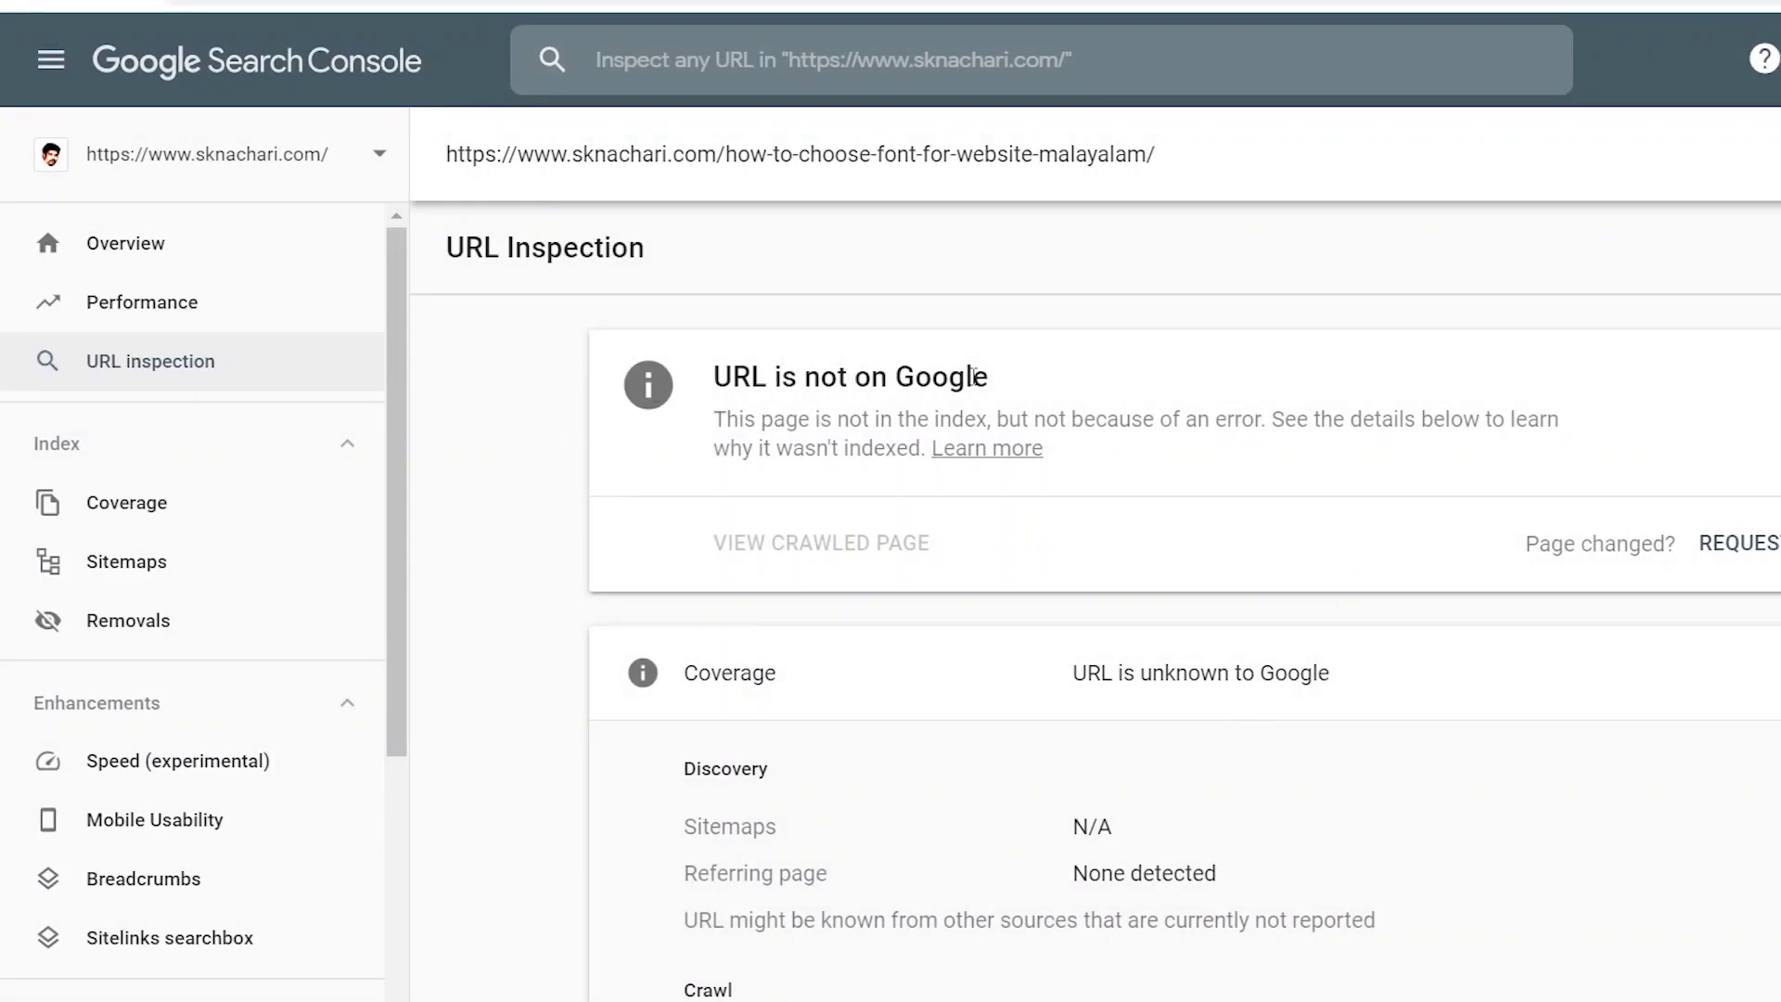
{"action": "left_click_drag", "start_coordinate": [1055, 397], "coordinate": [719, 376]}
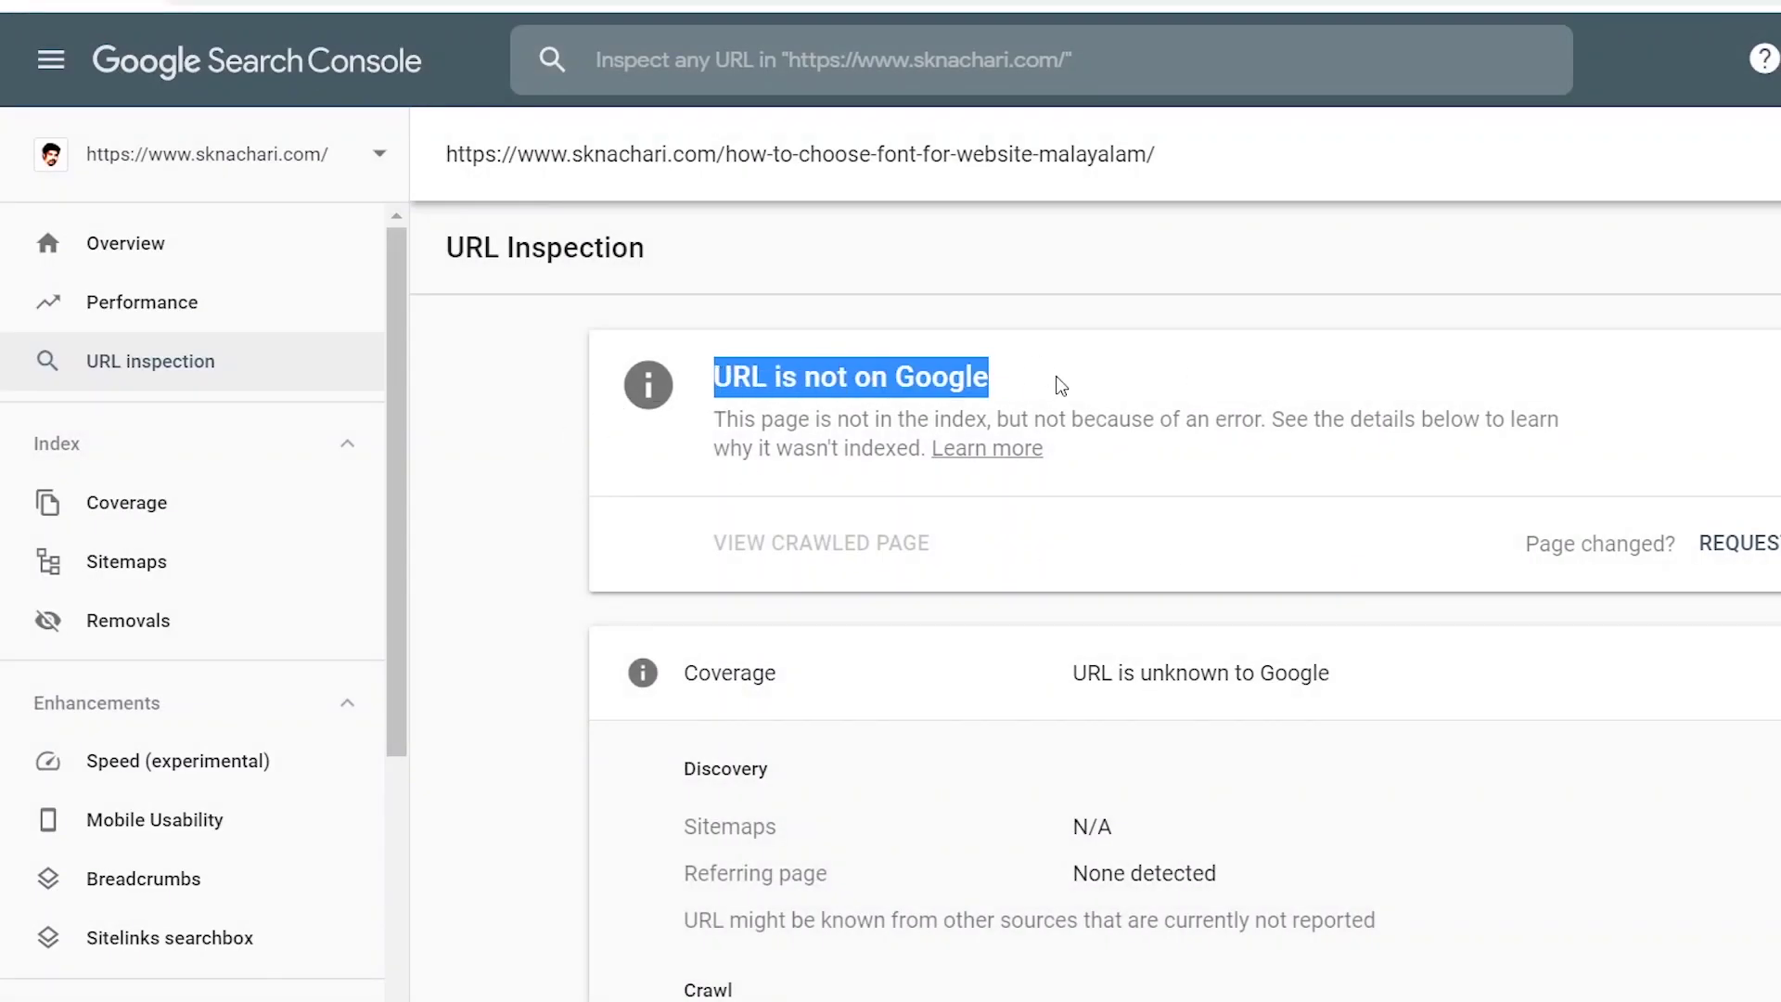
{"action": "left_click", "coordinate": [1162, 374]}
{"action": "scroll", "coordinate": [1625, 727], "scroll_direction": "down", "scroll_amount": 5}
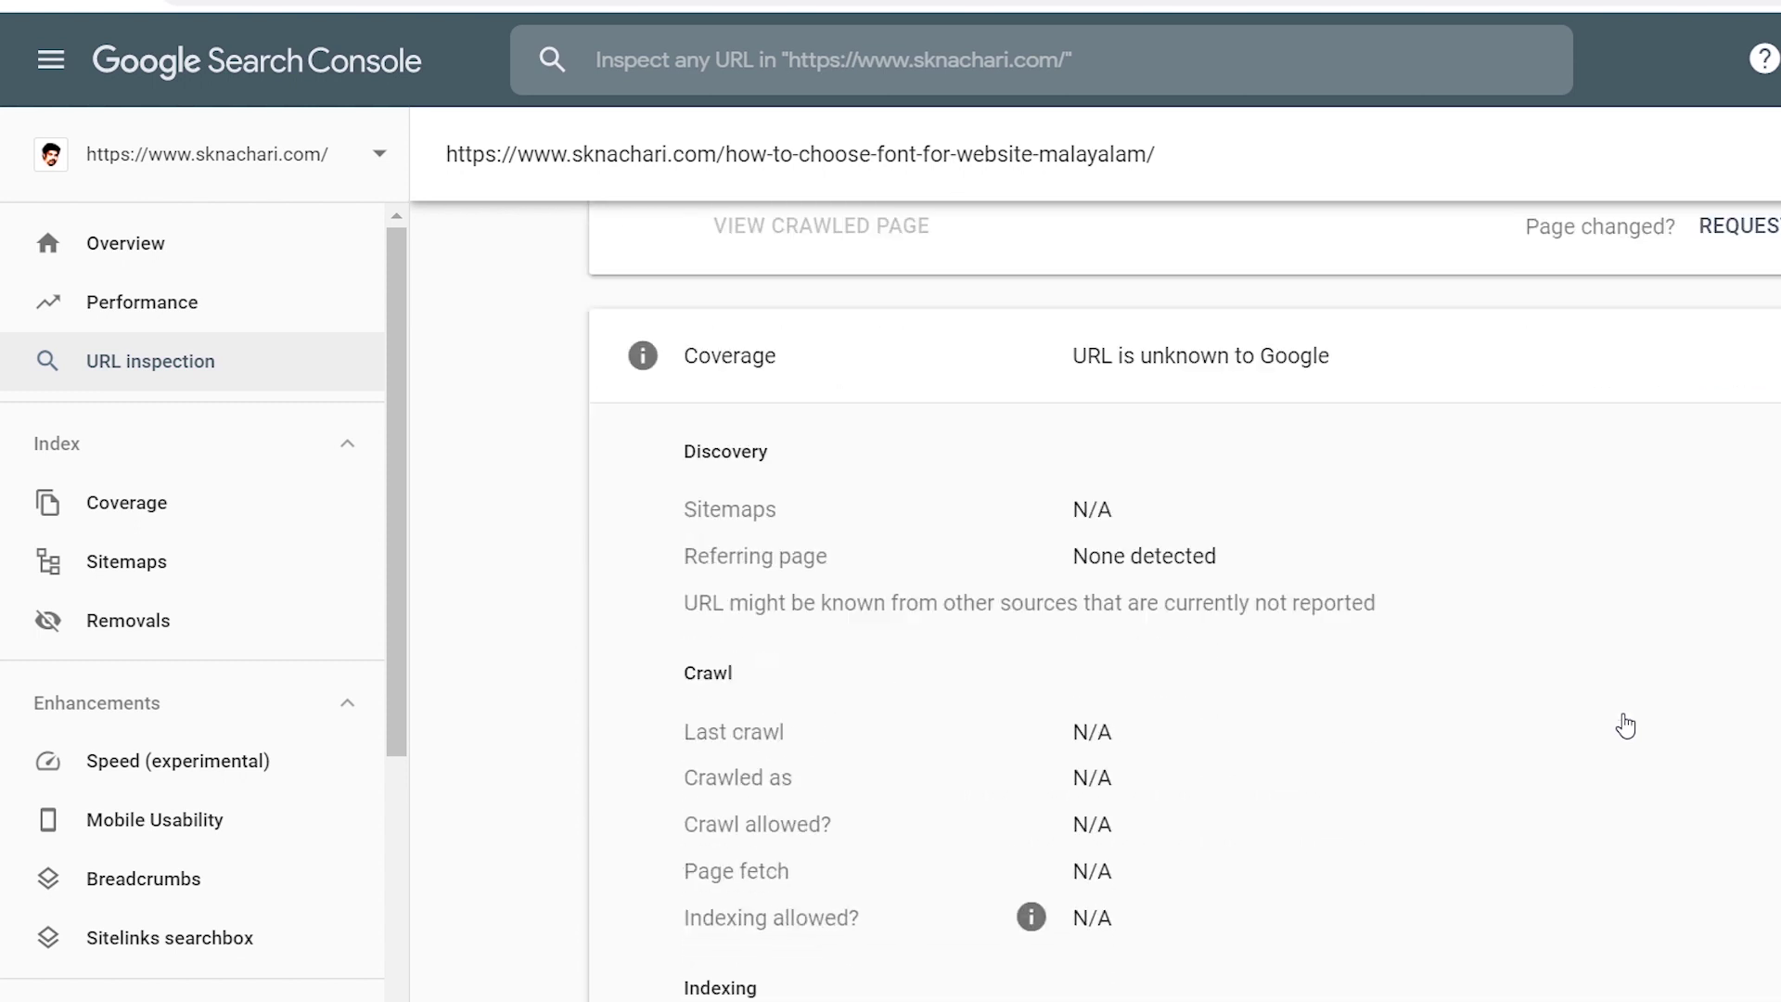
{"action": "scroll", "coordinate": [739, 344], "scroll_direction": "up", "scroll_amount": 5}
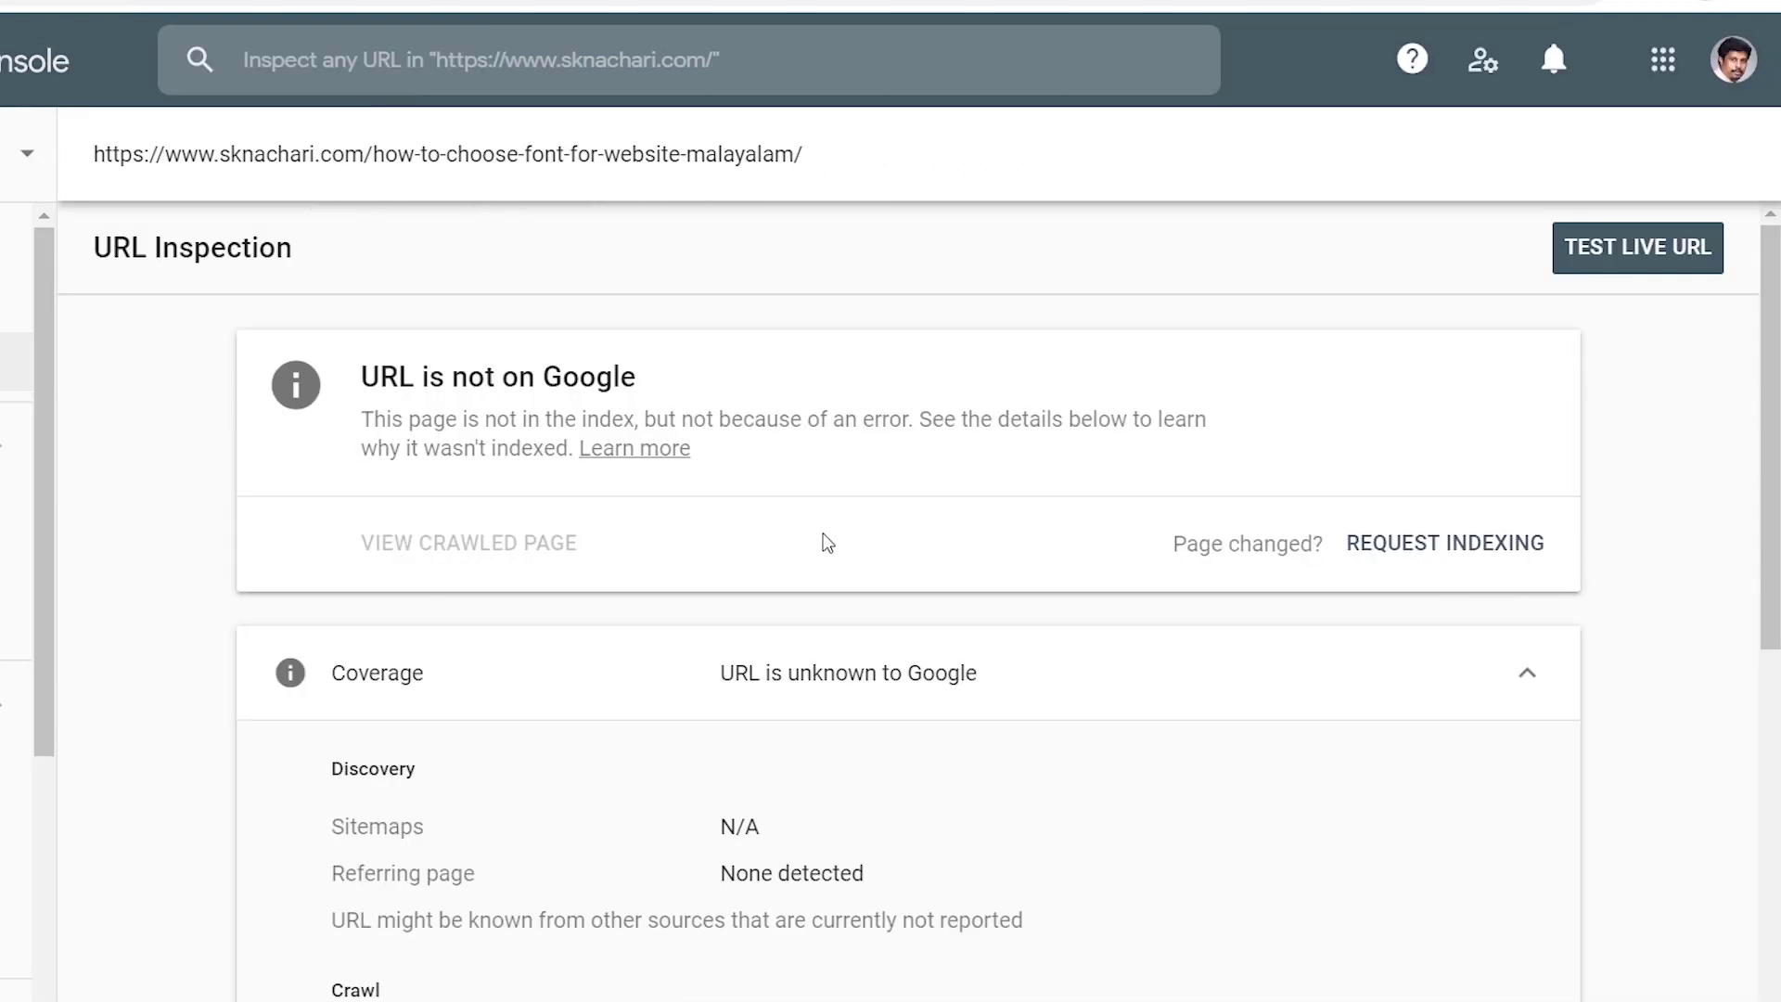
Live-test the font post URL, review Availability and the tested page HTML, then request indexing
{"action": "left_click", "coordinate": [1635, 249]}
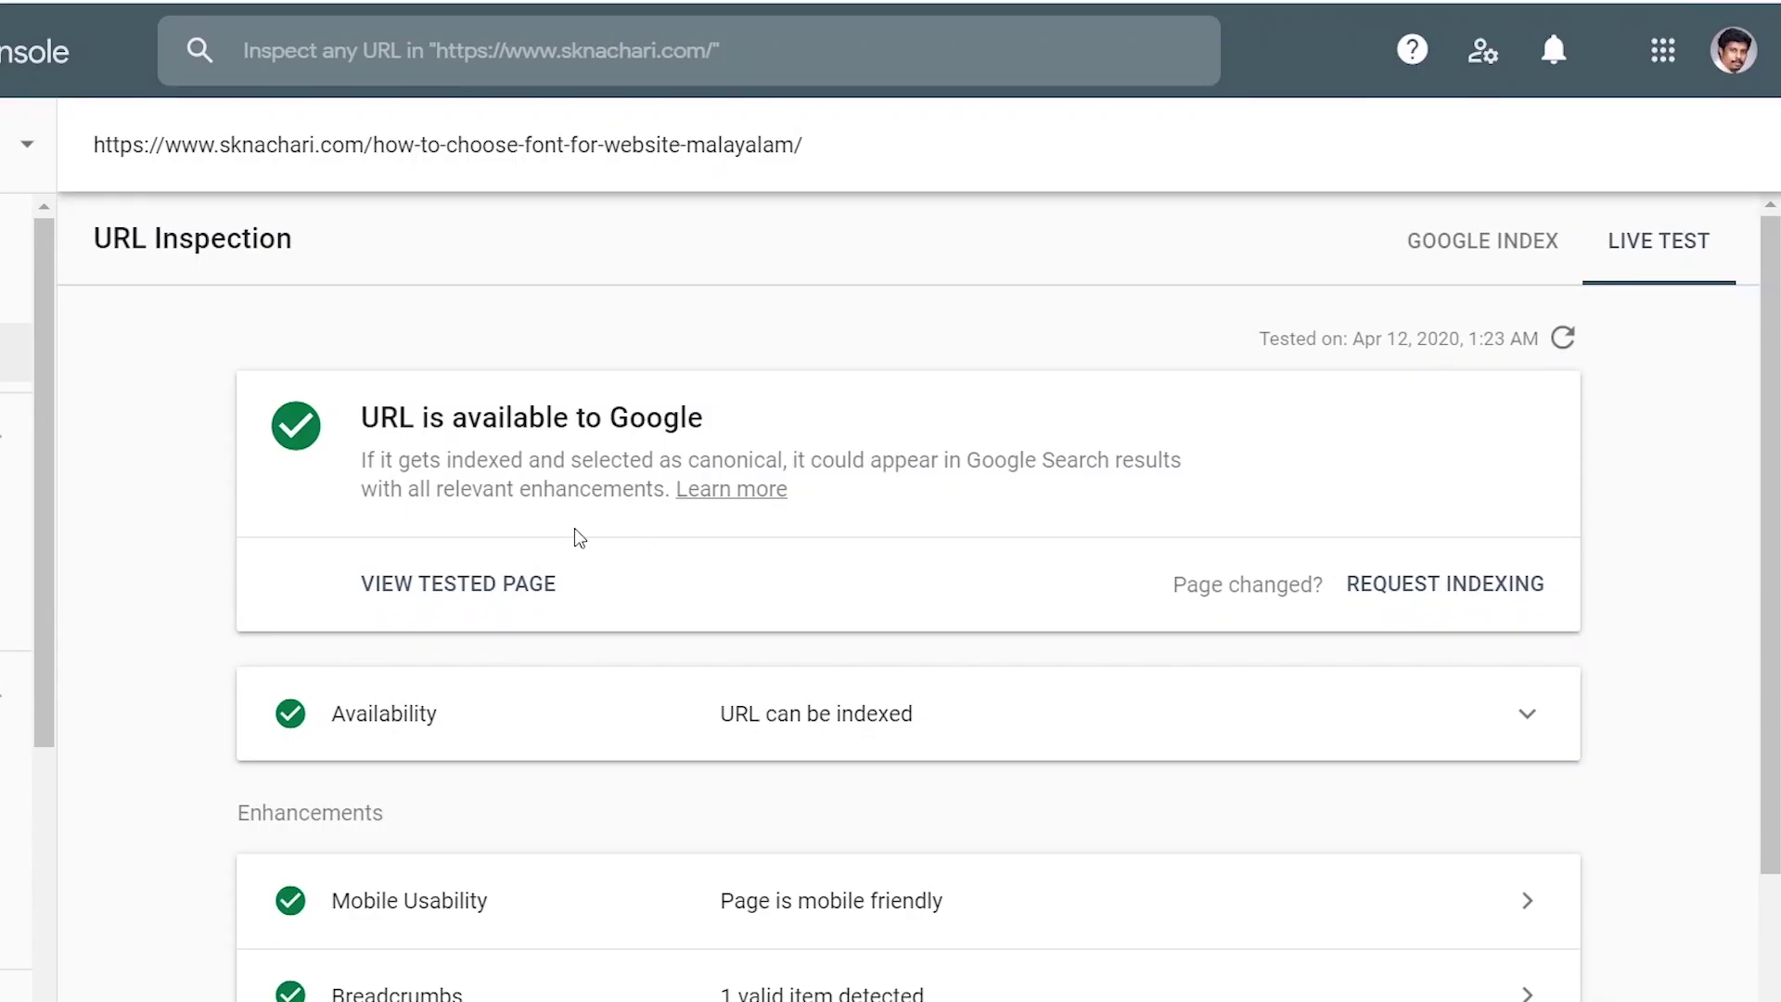
{"action": "scroll", "coordinate": [631, 513], "scroll_direction": "down", "scroll_amount": 2}
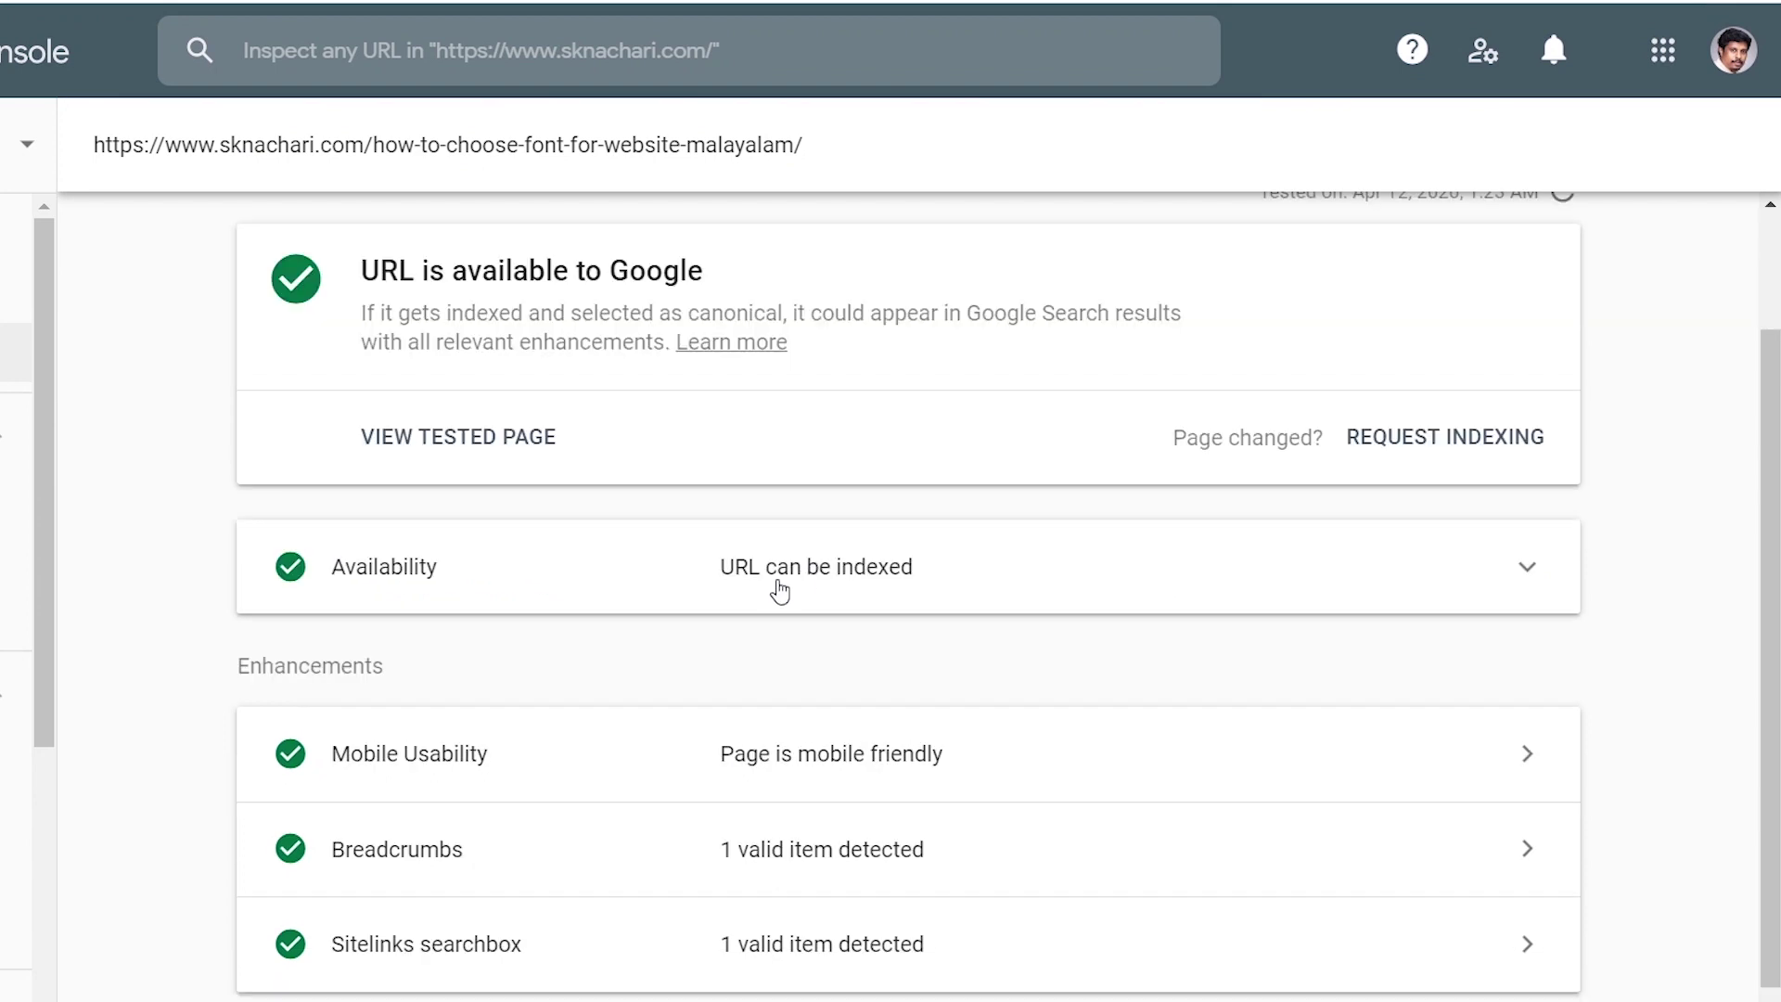
{"action": "left_click", "coordinate": [1521, 575]}
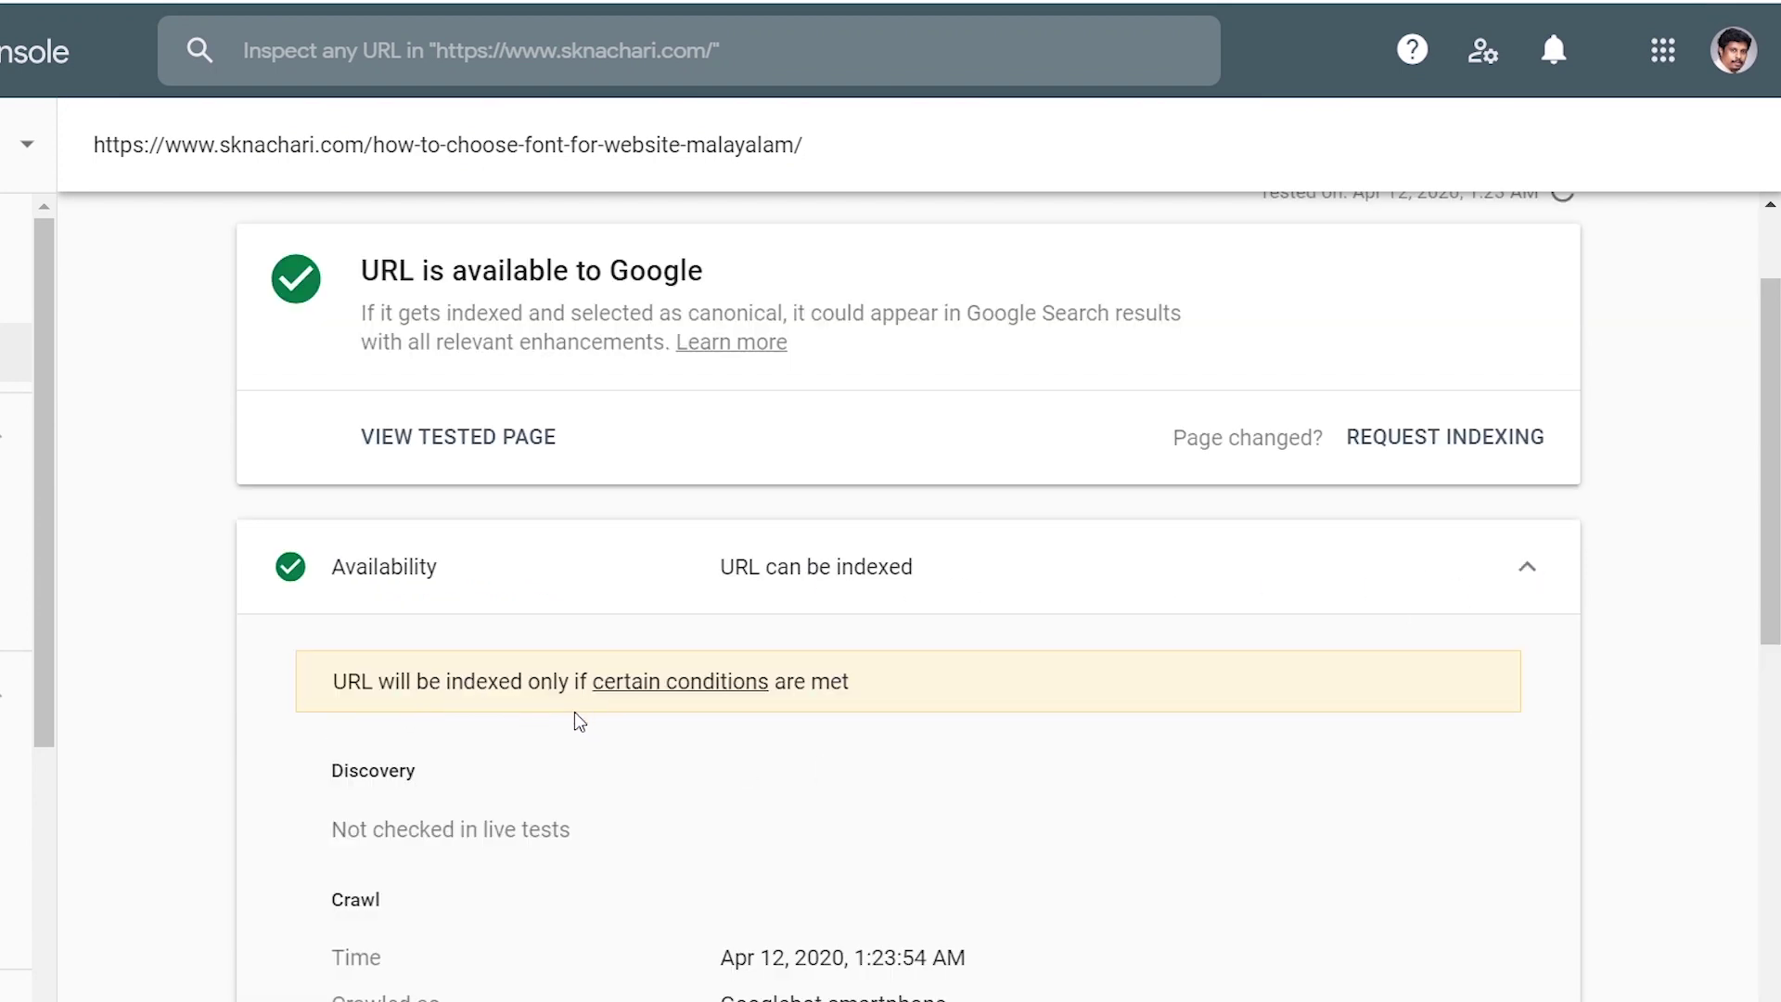
{"action": "scroll", "coordinate": [863, 742], "scroll_direction": "down", "scroll_amount": 6}
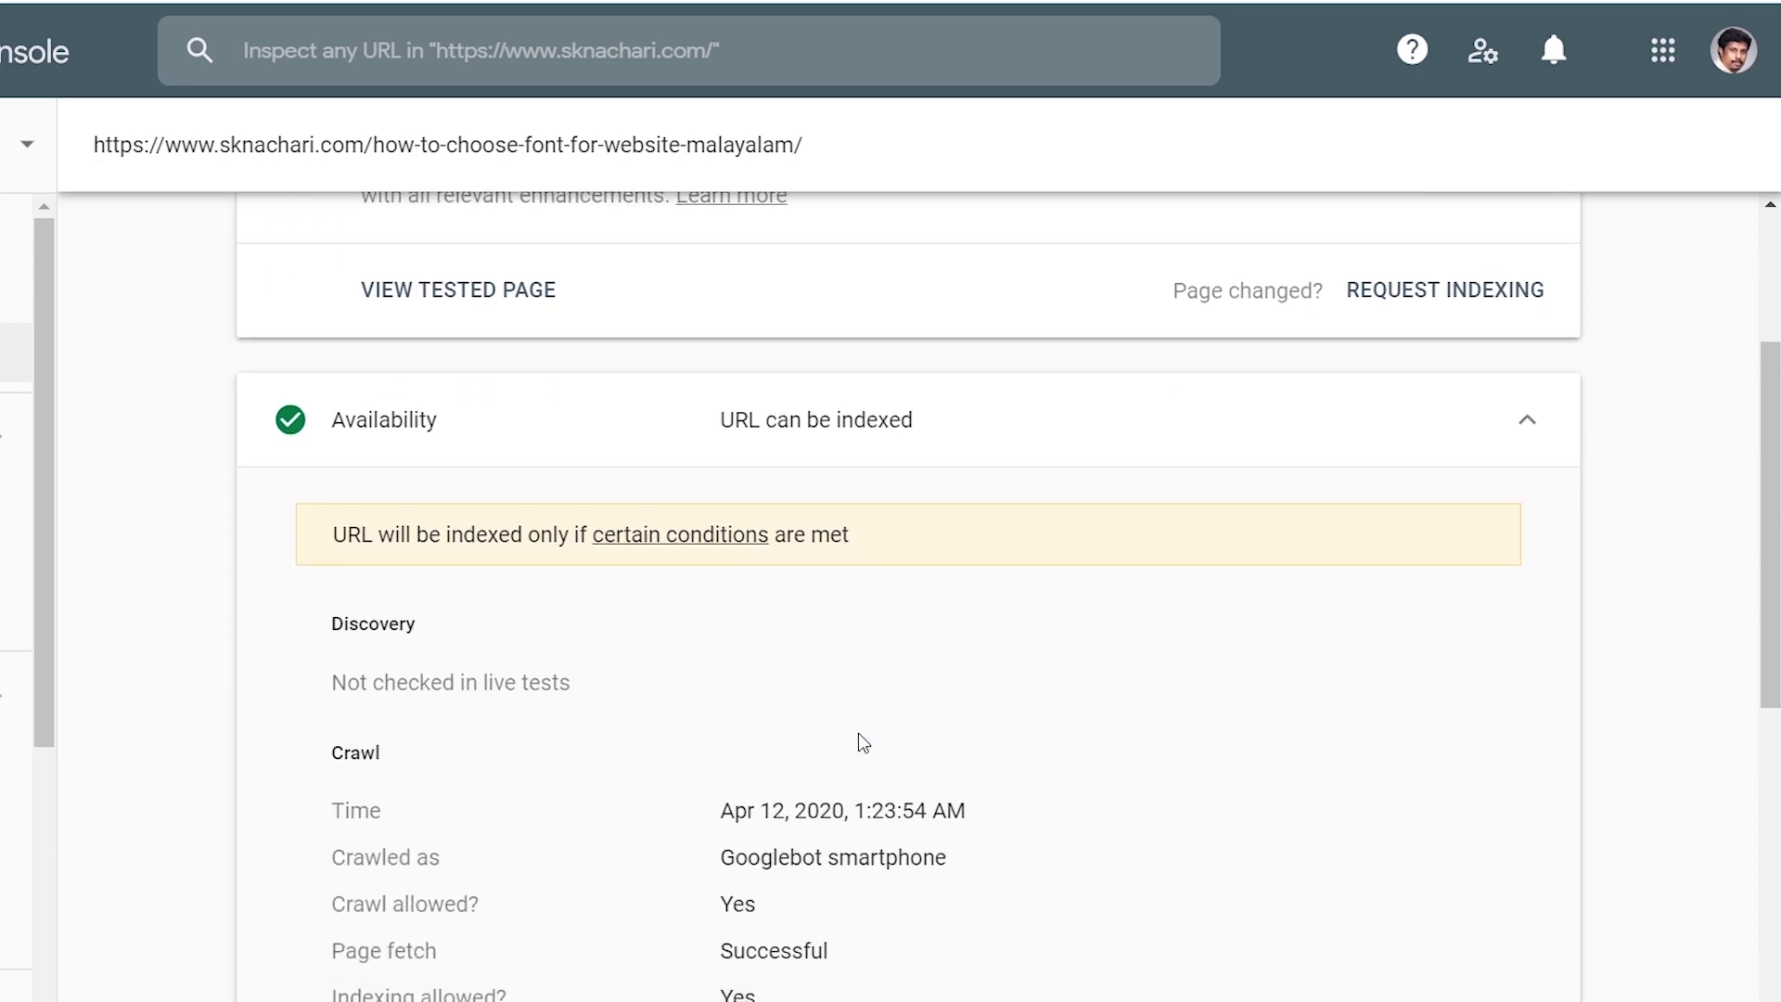
{"action": "left_click", "coordinate": [489, 450]}
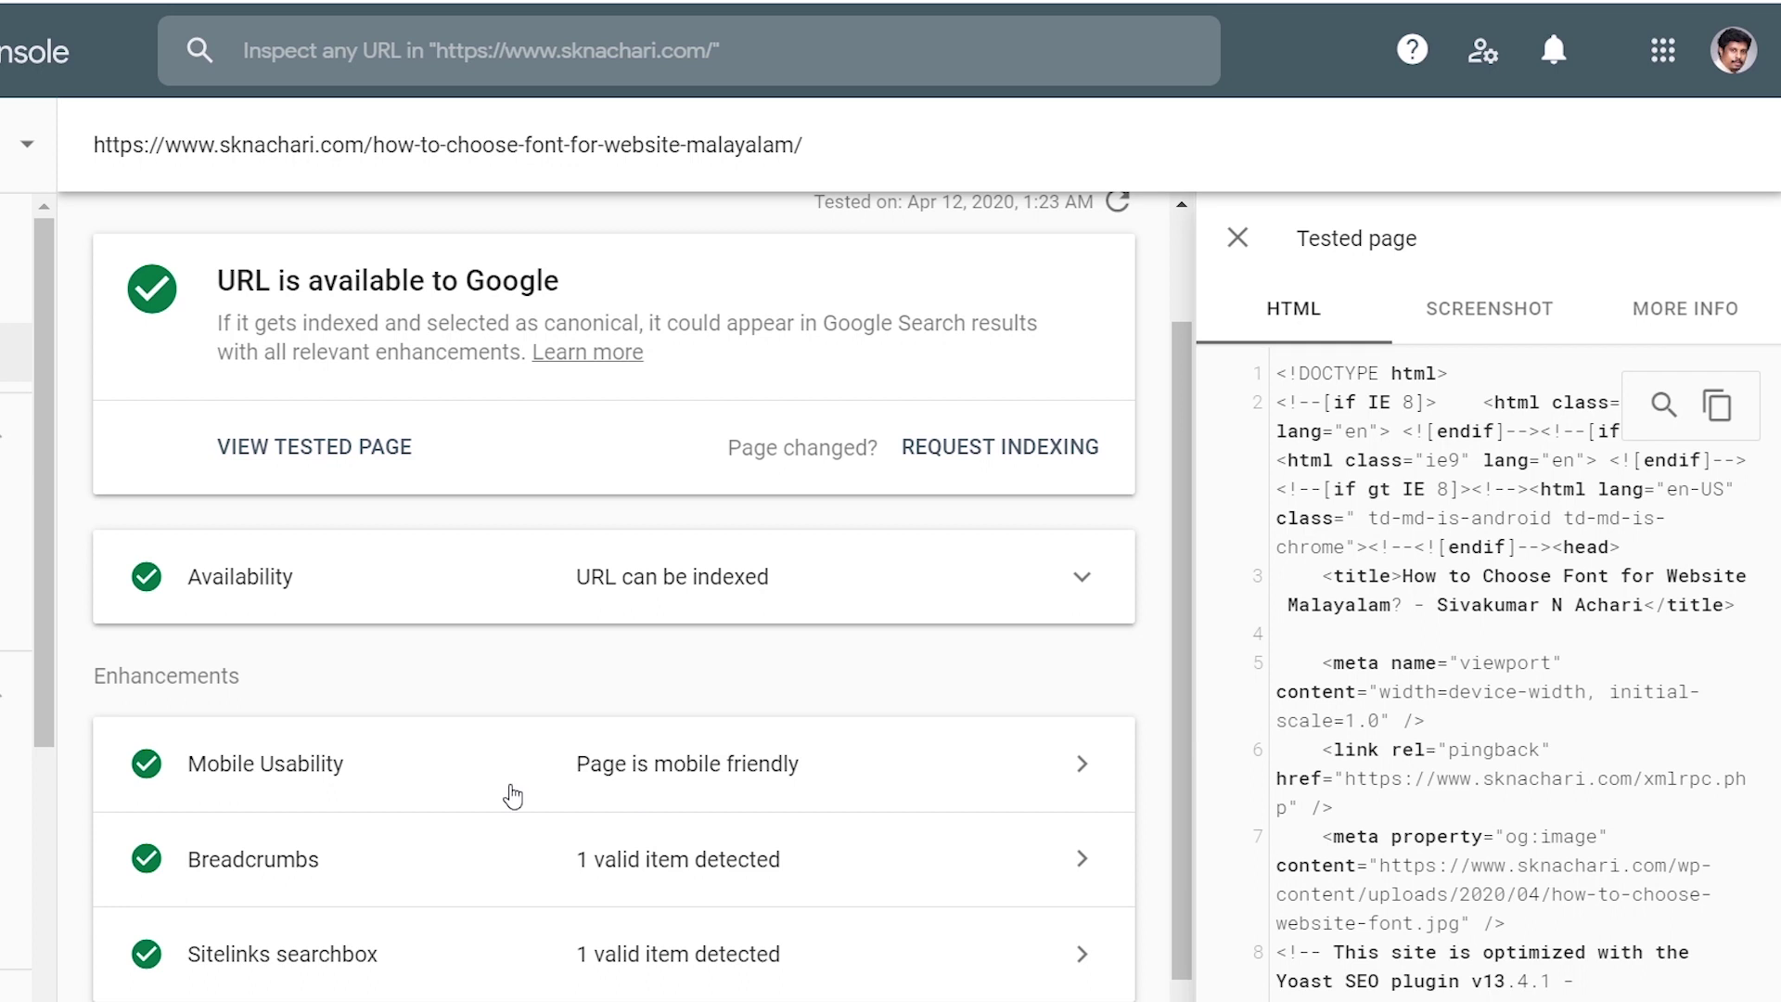
{"action": "scroll", "coordinate": [1484, 648], "scroll_direction": "down", "scroll_amount": 15}
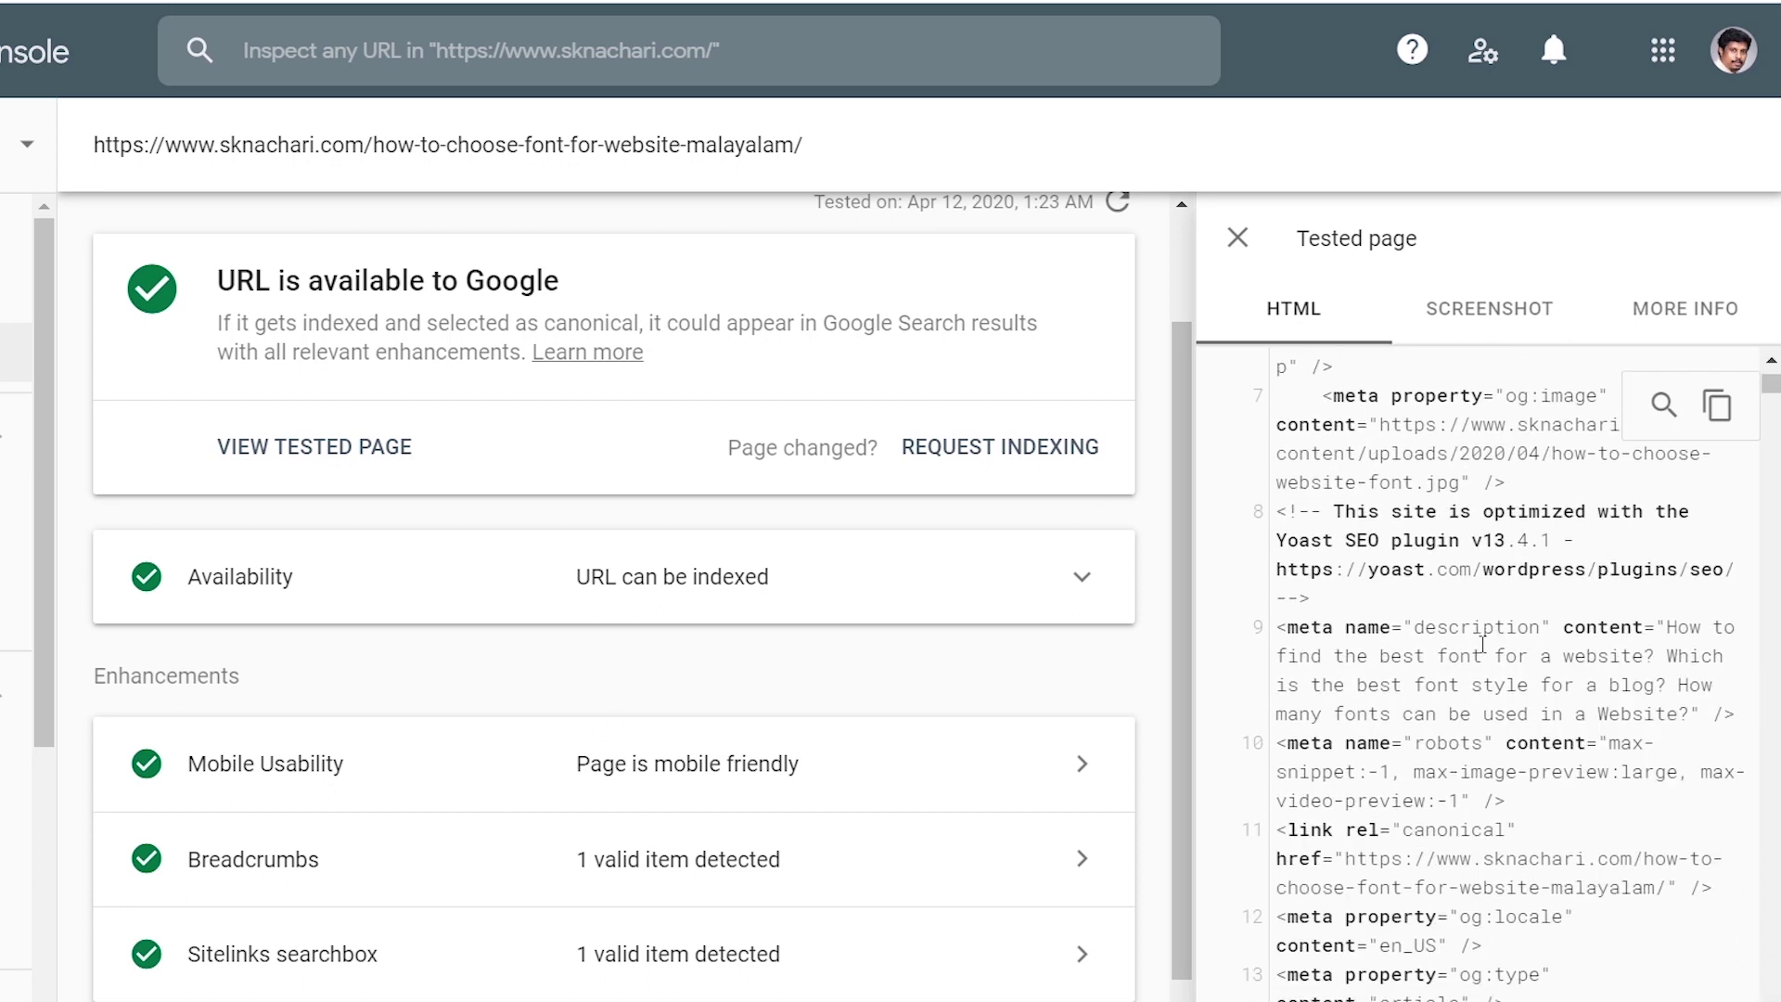
{"action": "key", "text": "Escape"}
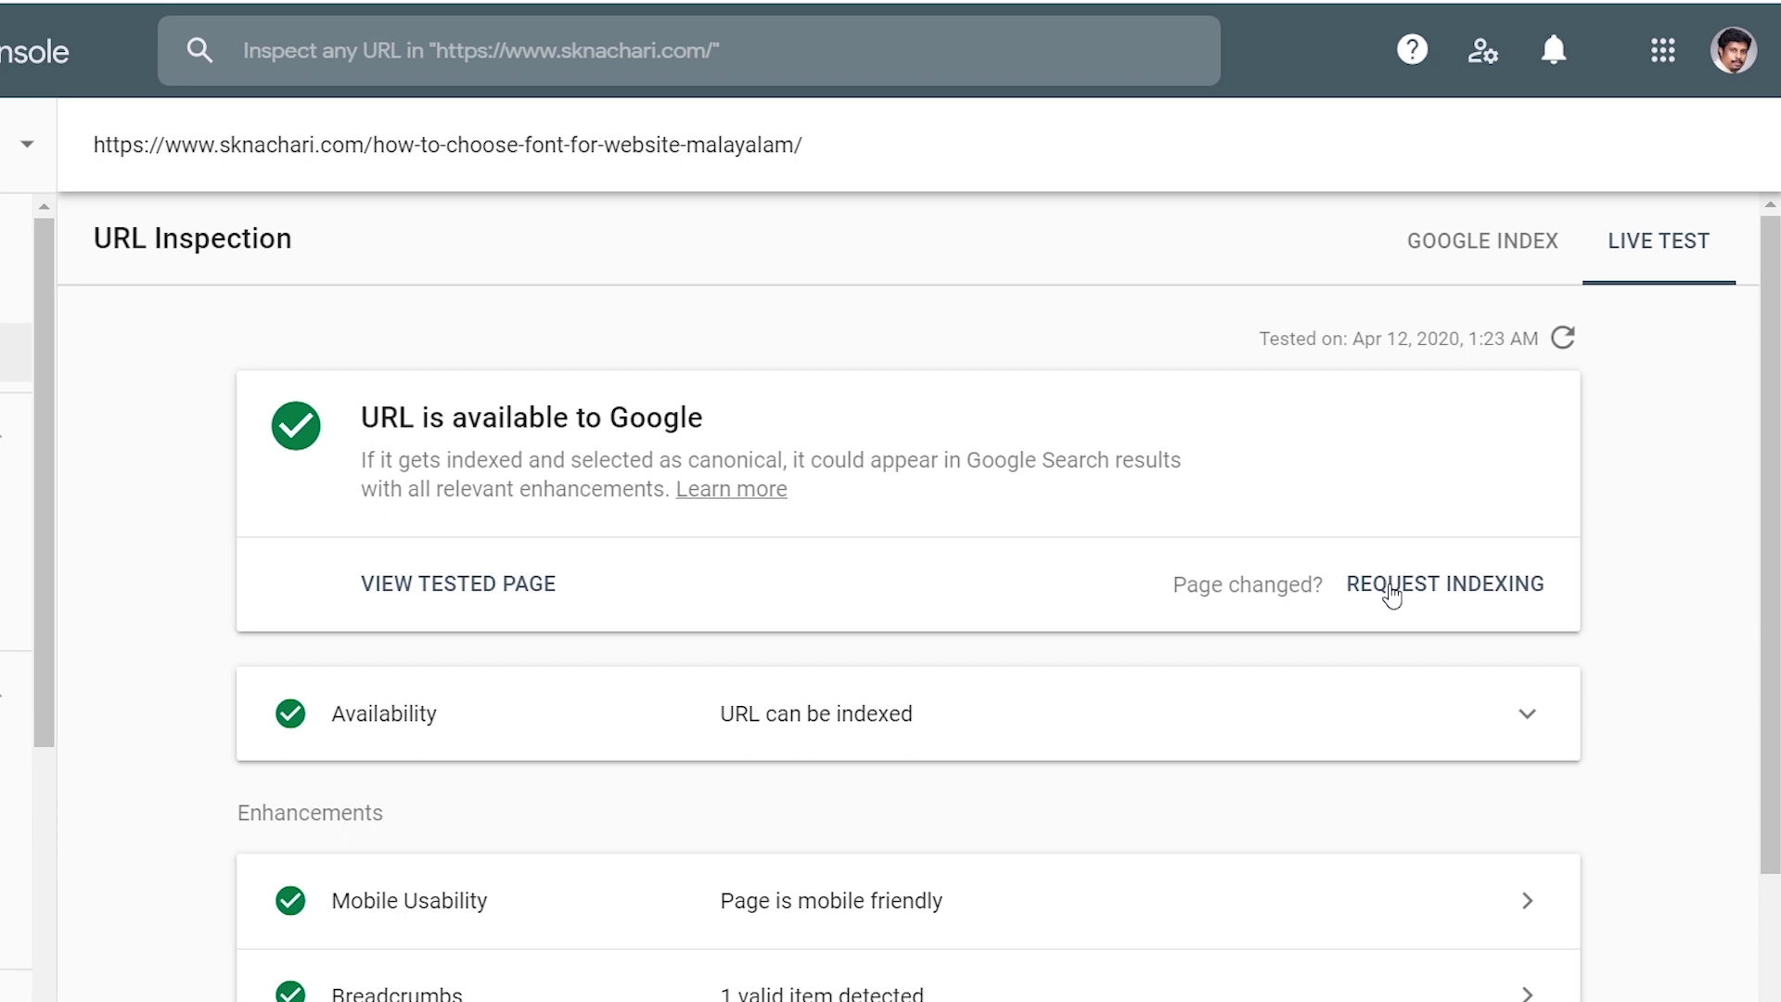
{"action": "left_click", "coordinate": [1391, 586]}
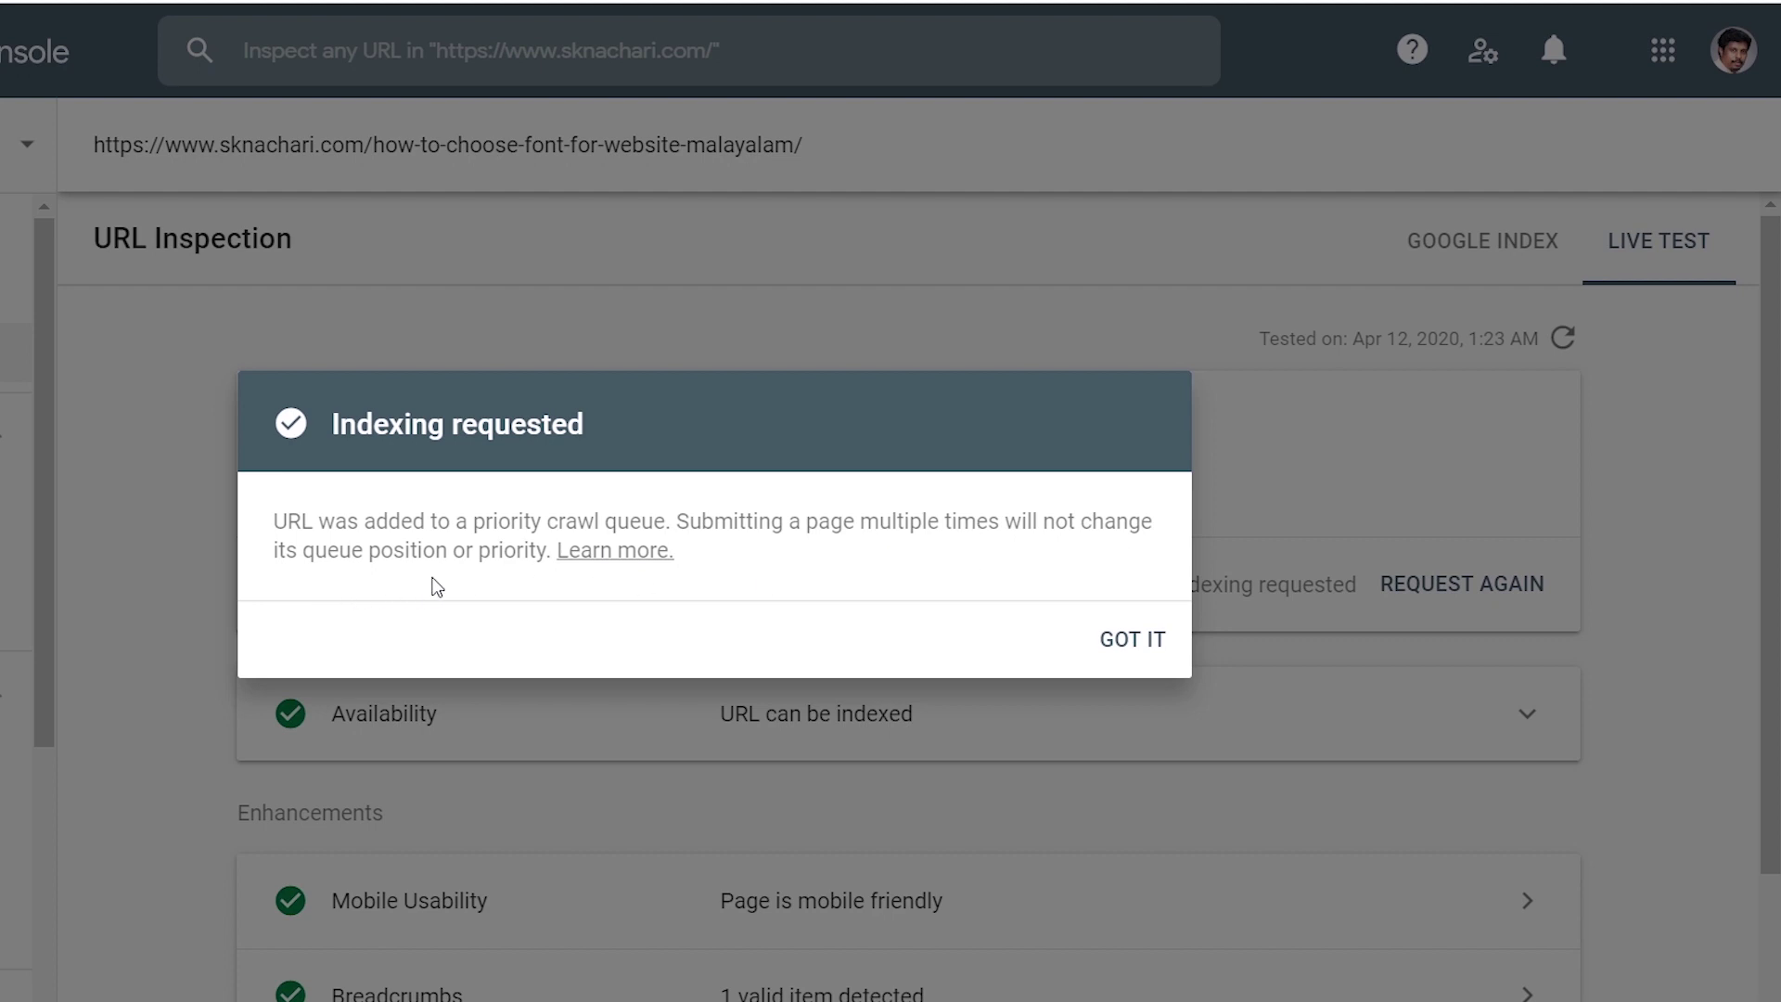
{"action": "left_click", "coordinate": [1129, 640]}
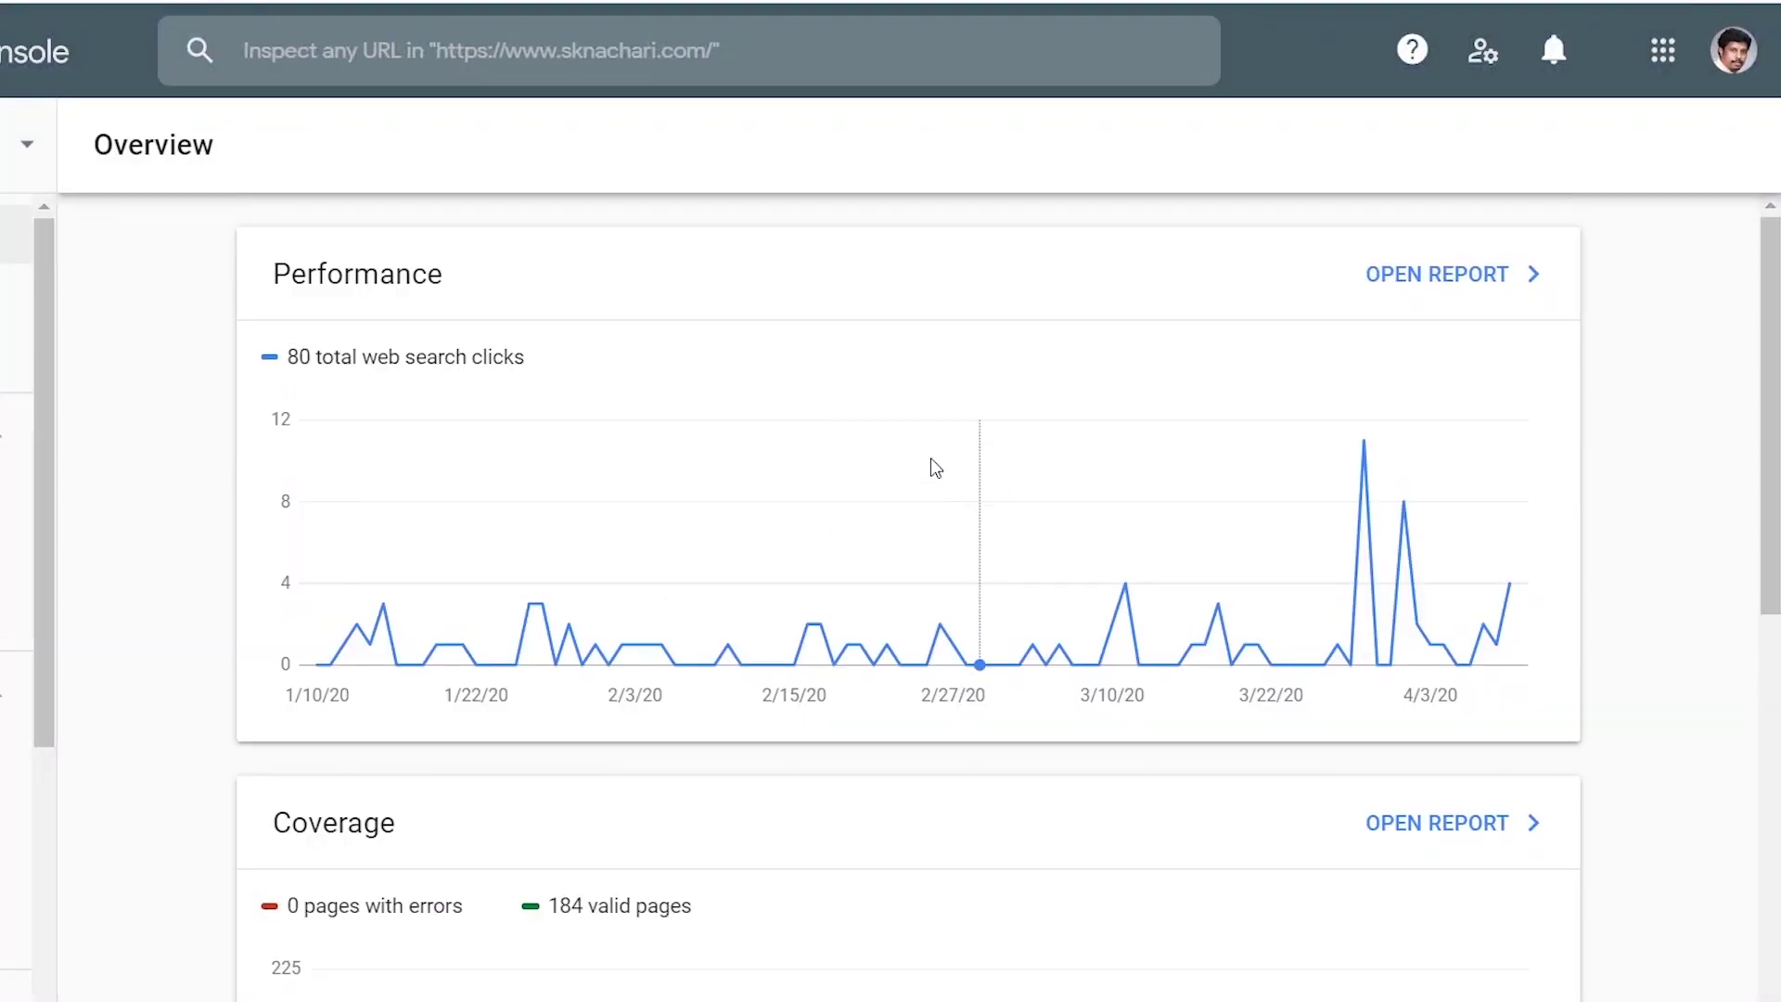
{"action": "left_click", "coordinate": [758, 49]}
{"action": "type", "text": "https://www.sknachari.com/how-to-choose-font-for-website-malayalam/"}
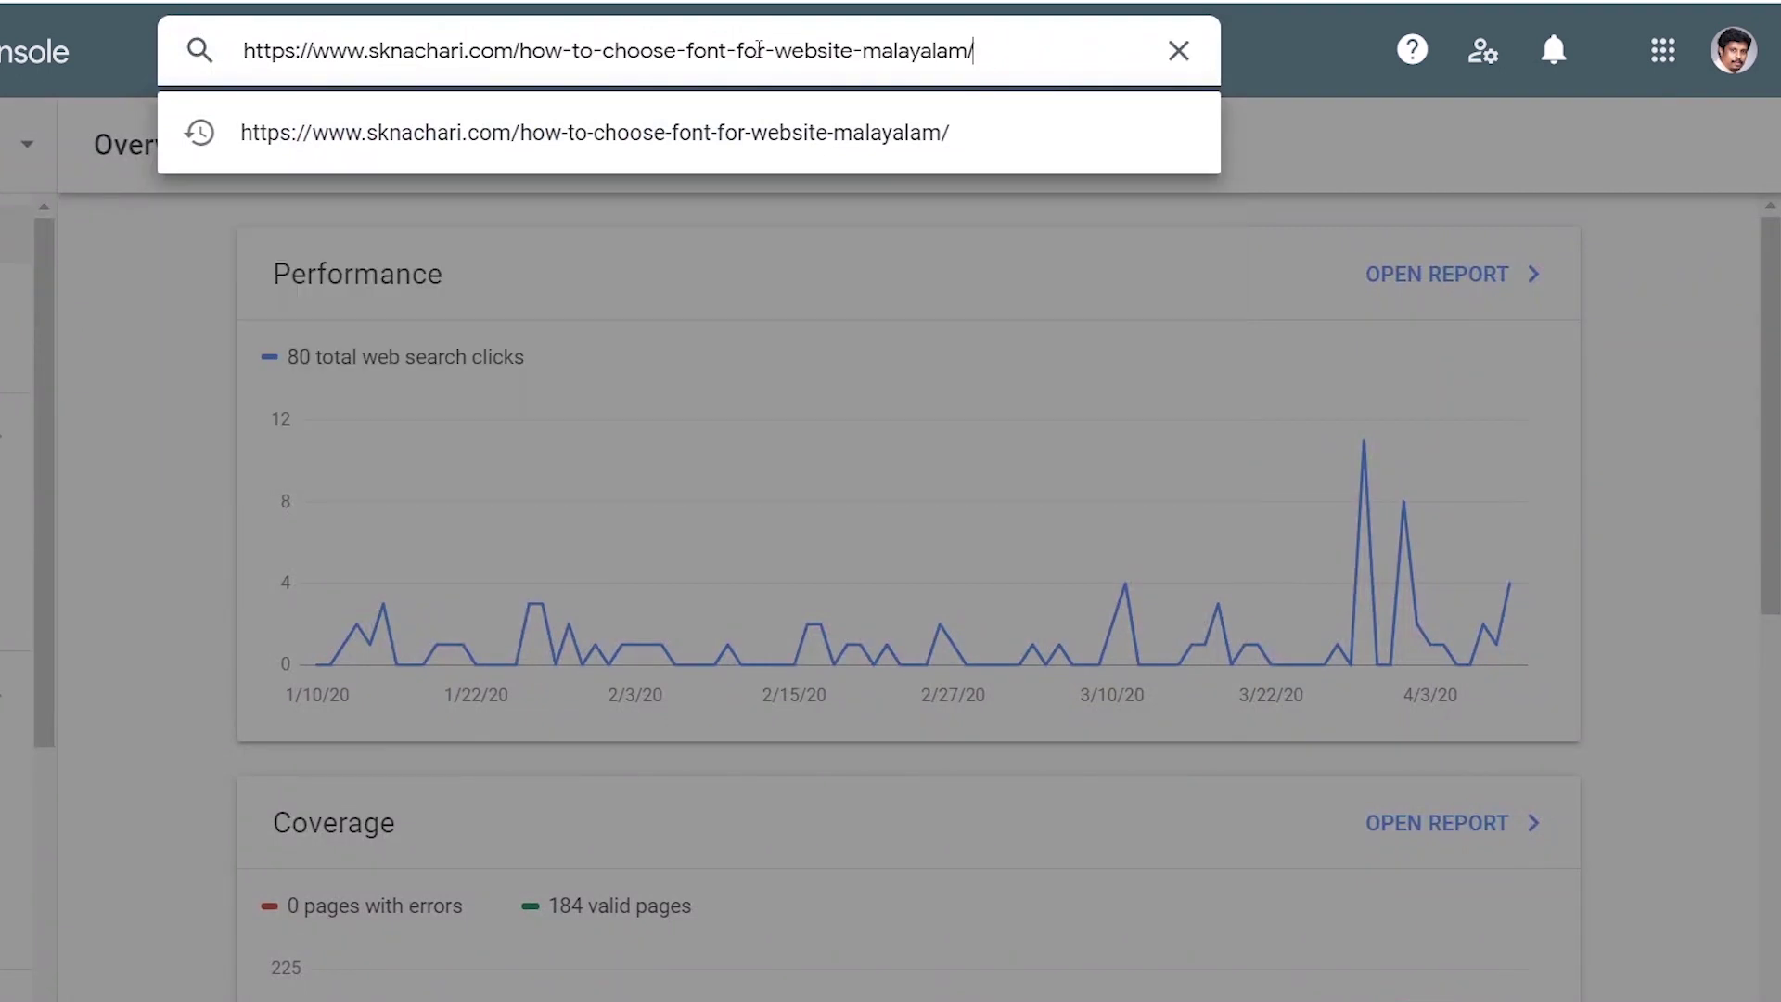
{"action": "key", "text": "Return"}
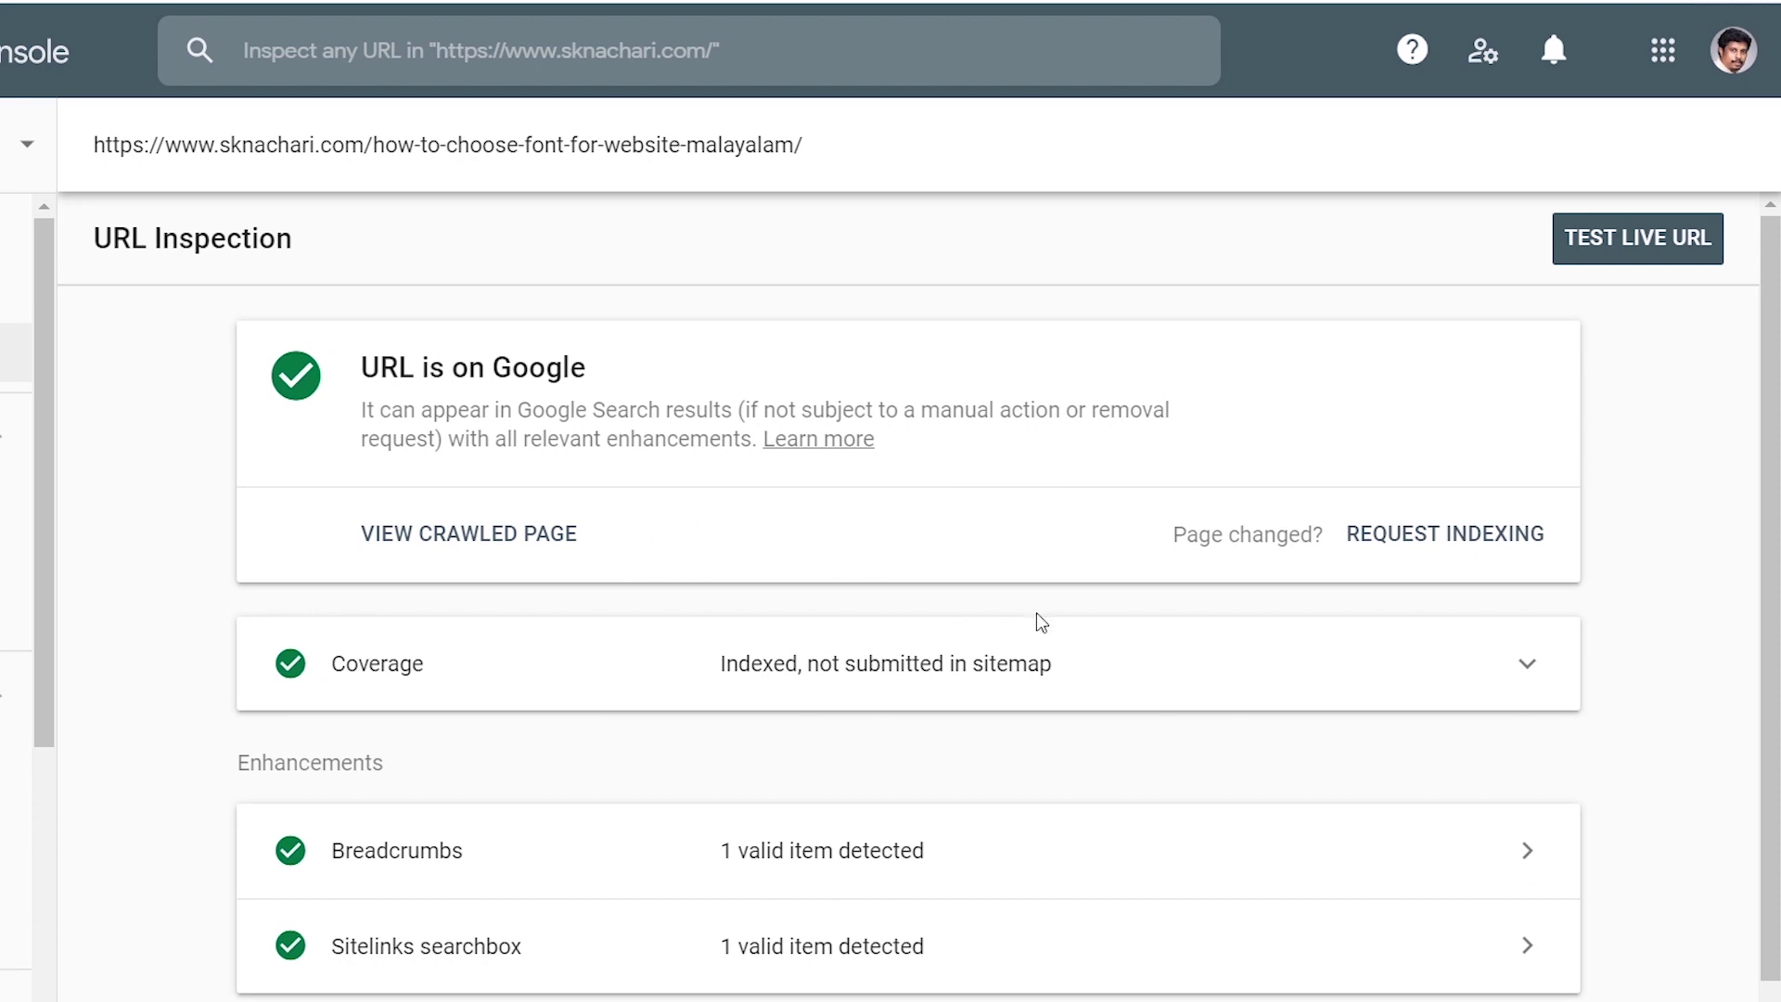
{"action": "scroll", "coordinate": [927, 640], "scroll_direction": "down", "scroll_amount": 1}
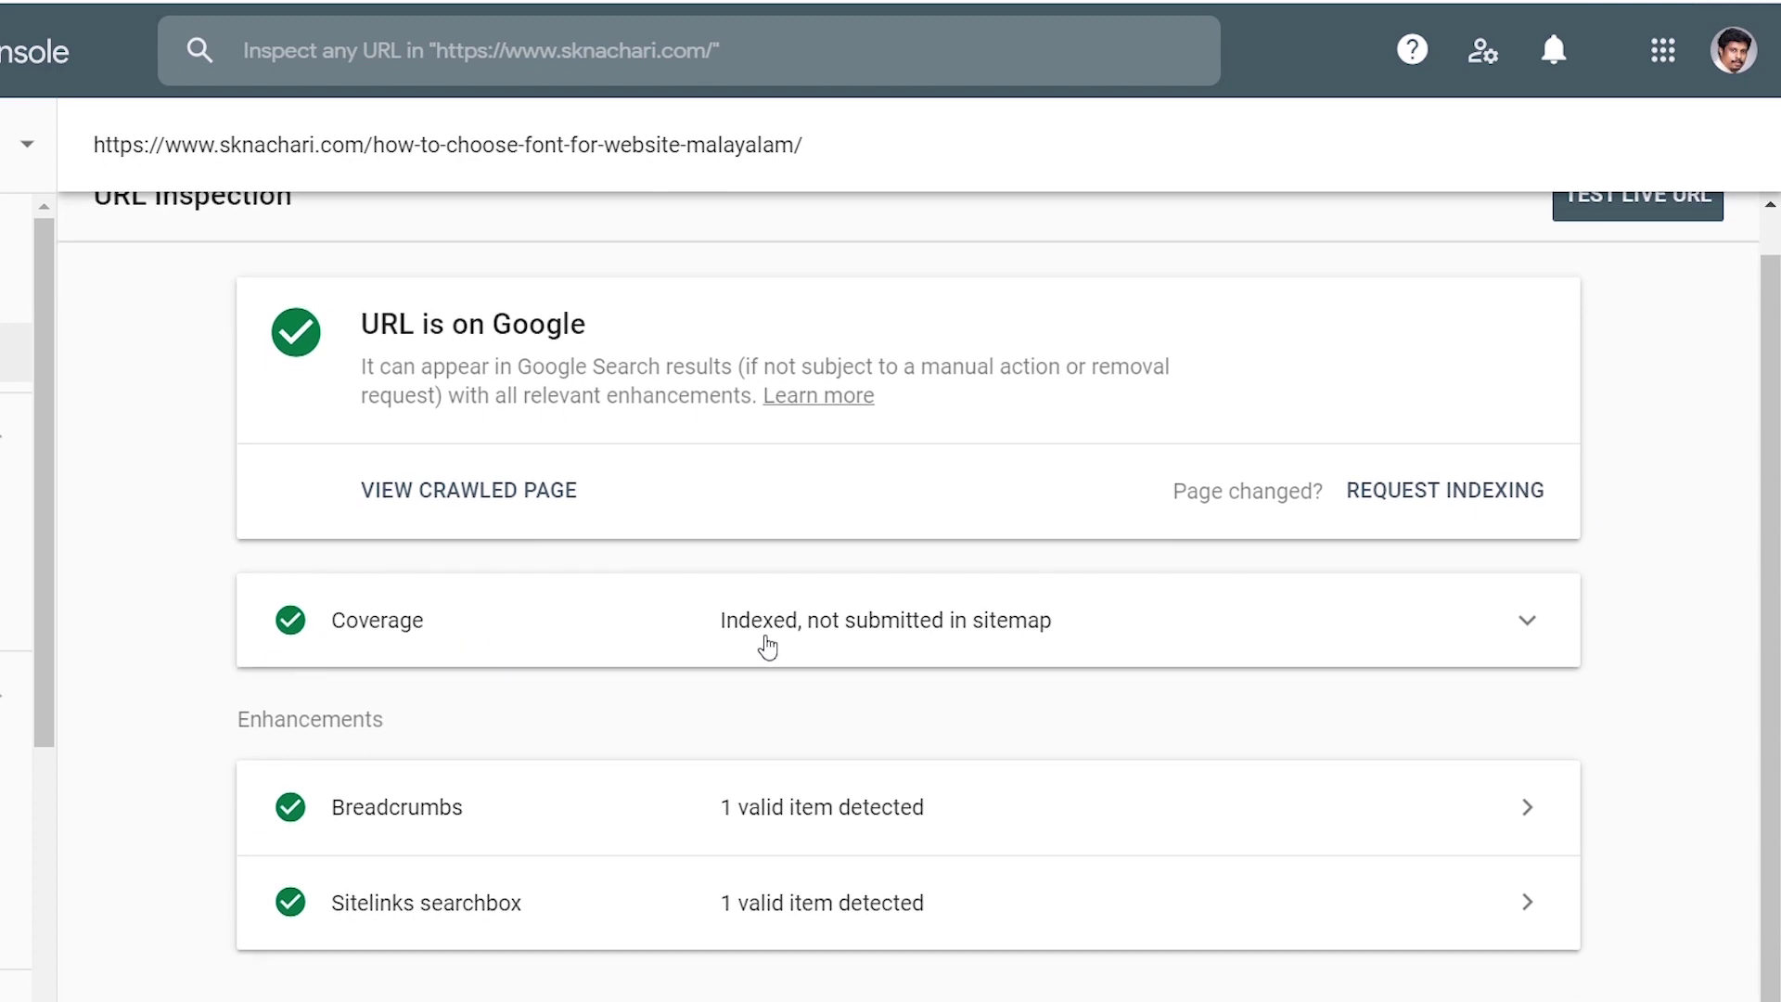
{"action": "left_click_drag", "start_coordinate": [698, 638], "coordinate": [1089, 628]}
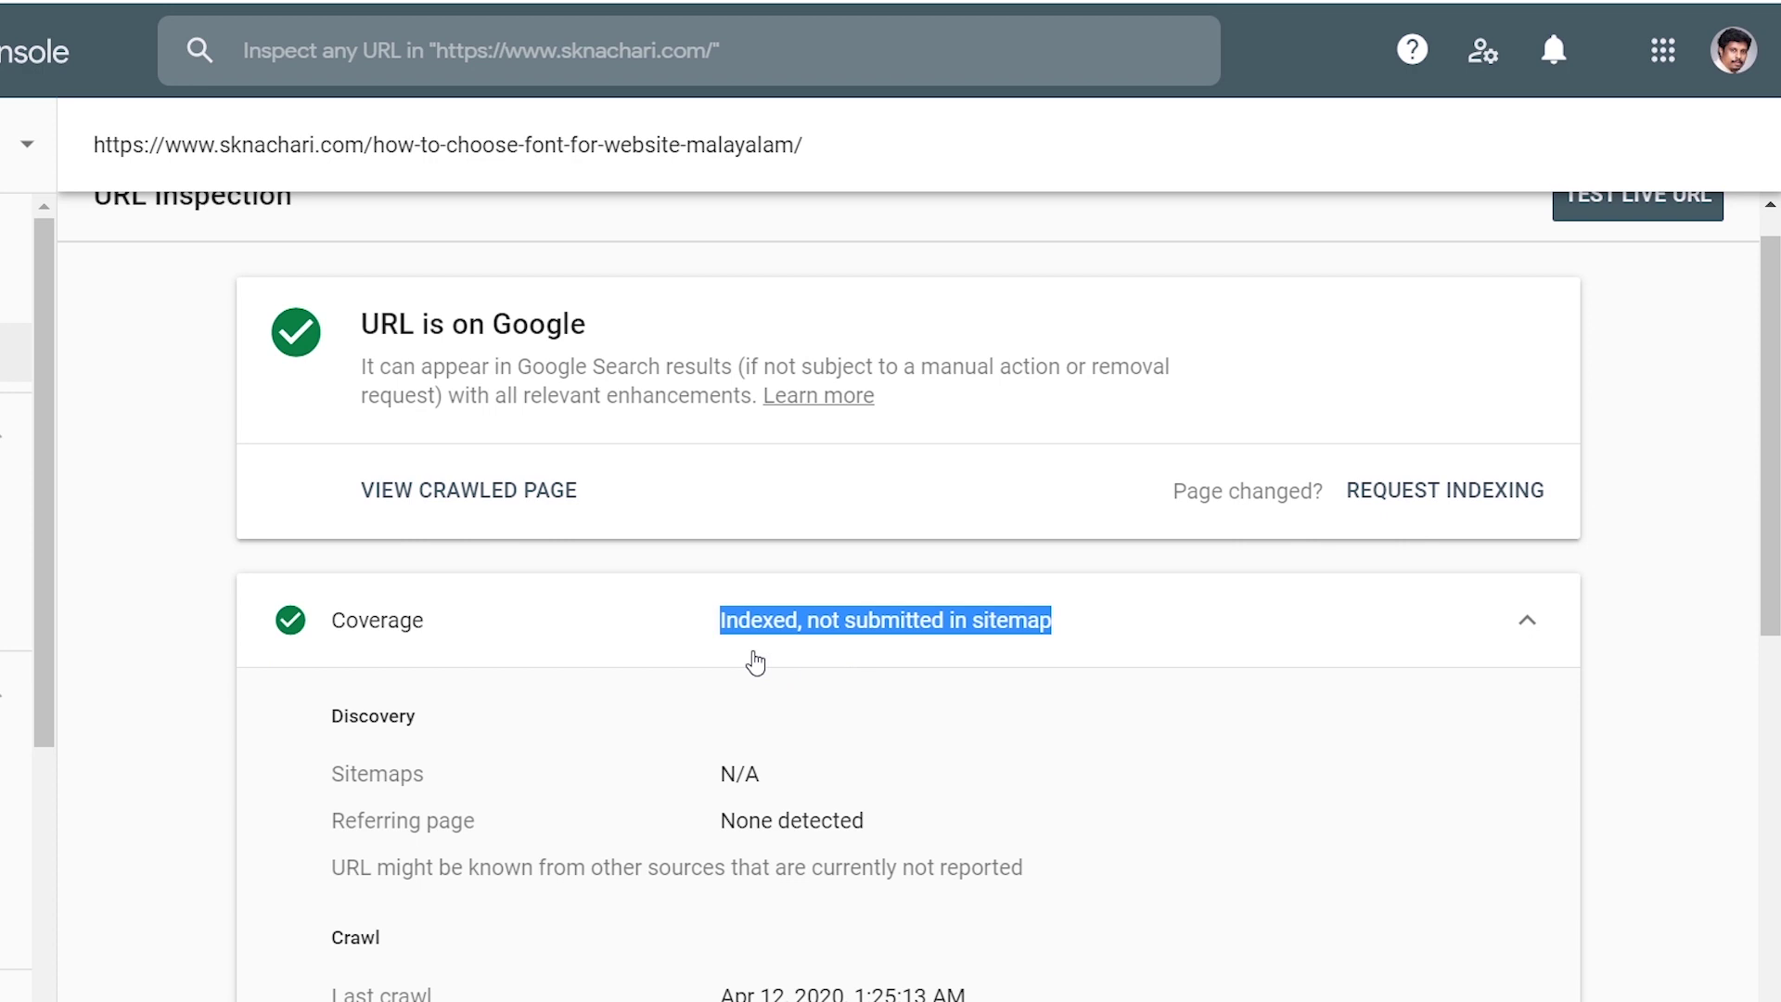
{"action": "left_click", "coordinate": [1094, 799]}
{"action": "scroll", "coordinate": [928, 743], "scroll_direction": "down", "scroll_amount": 5}
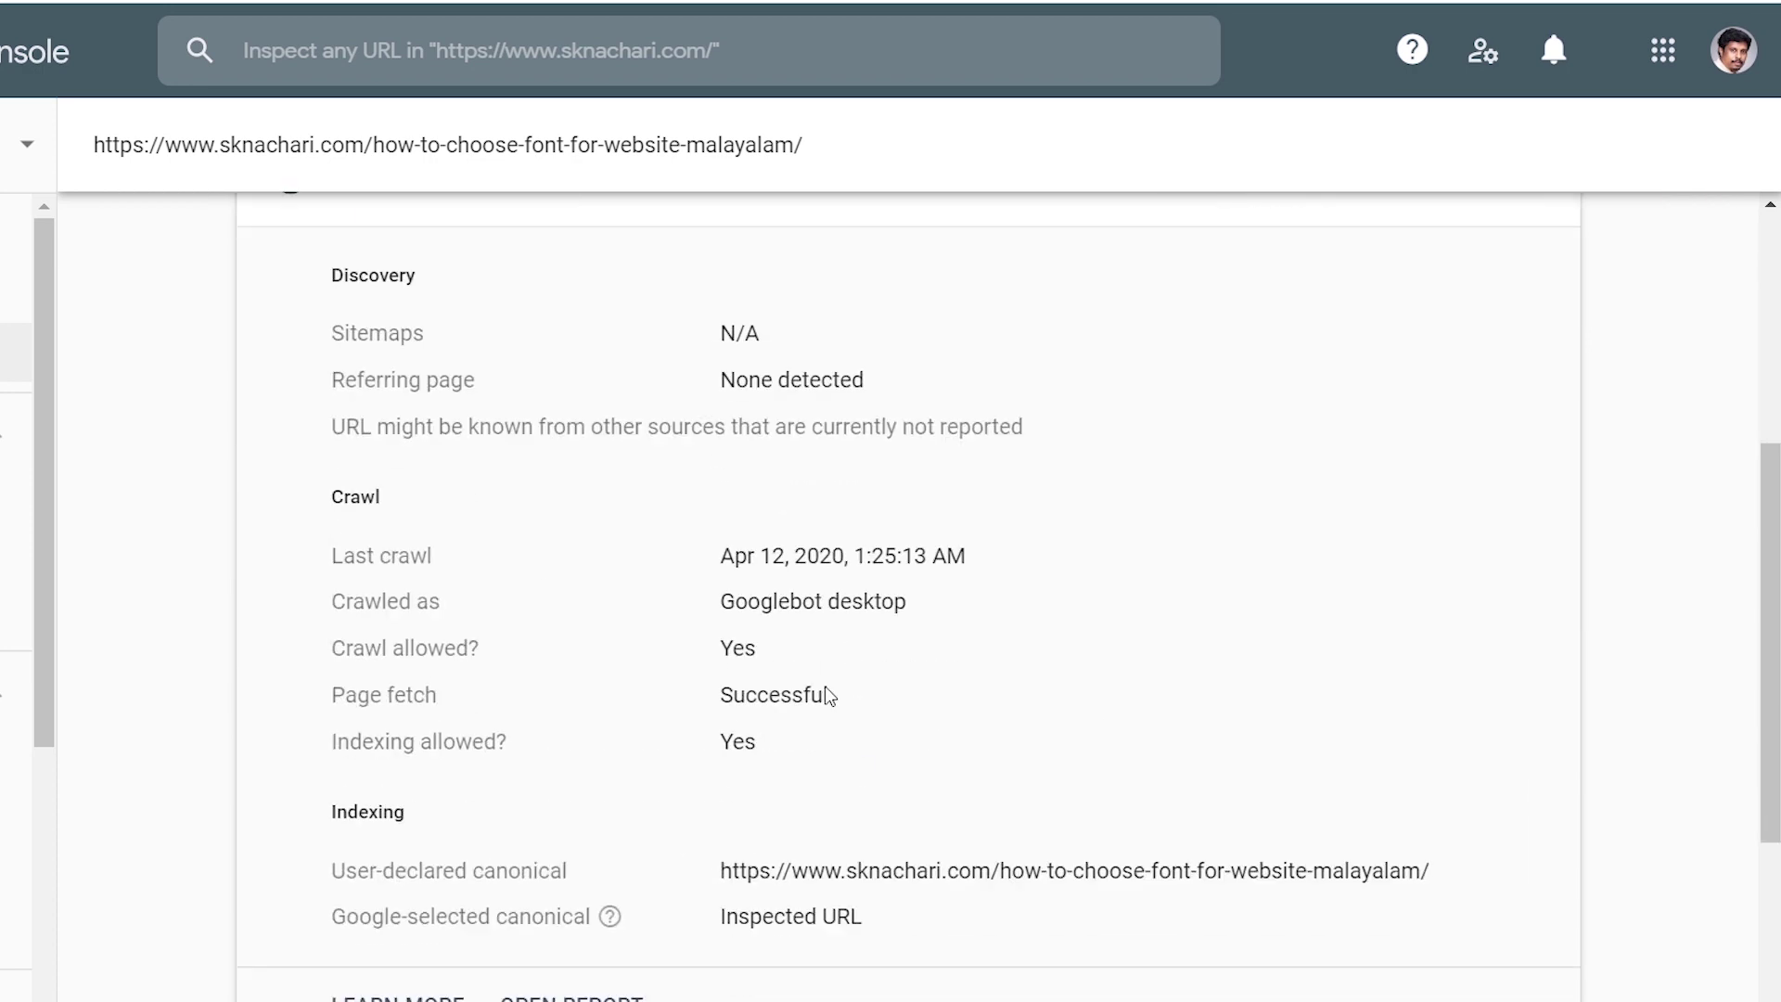
{"action": "left_click_drag", "start_coordinate": [935, 627], "coordinate": [717, 619]}
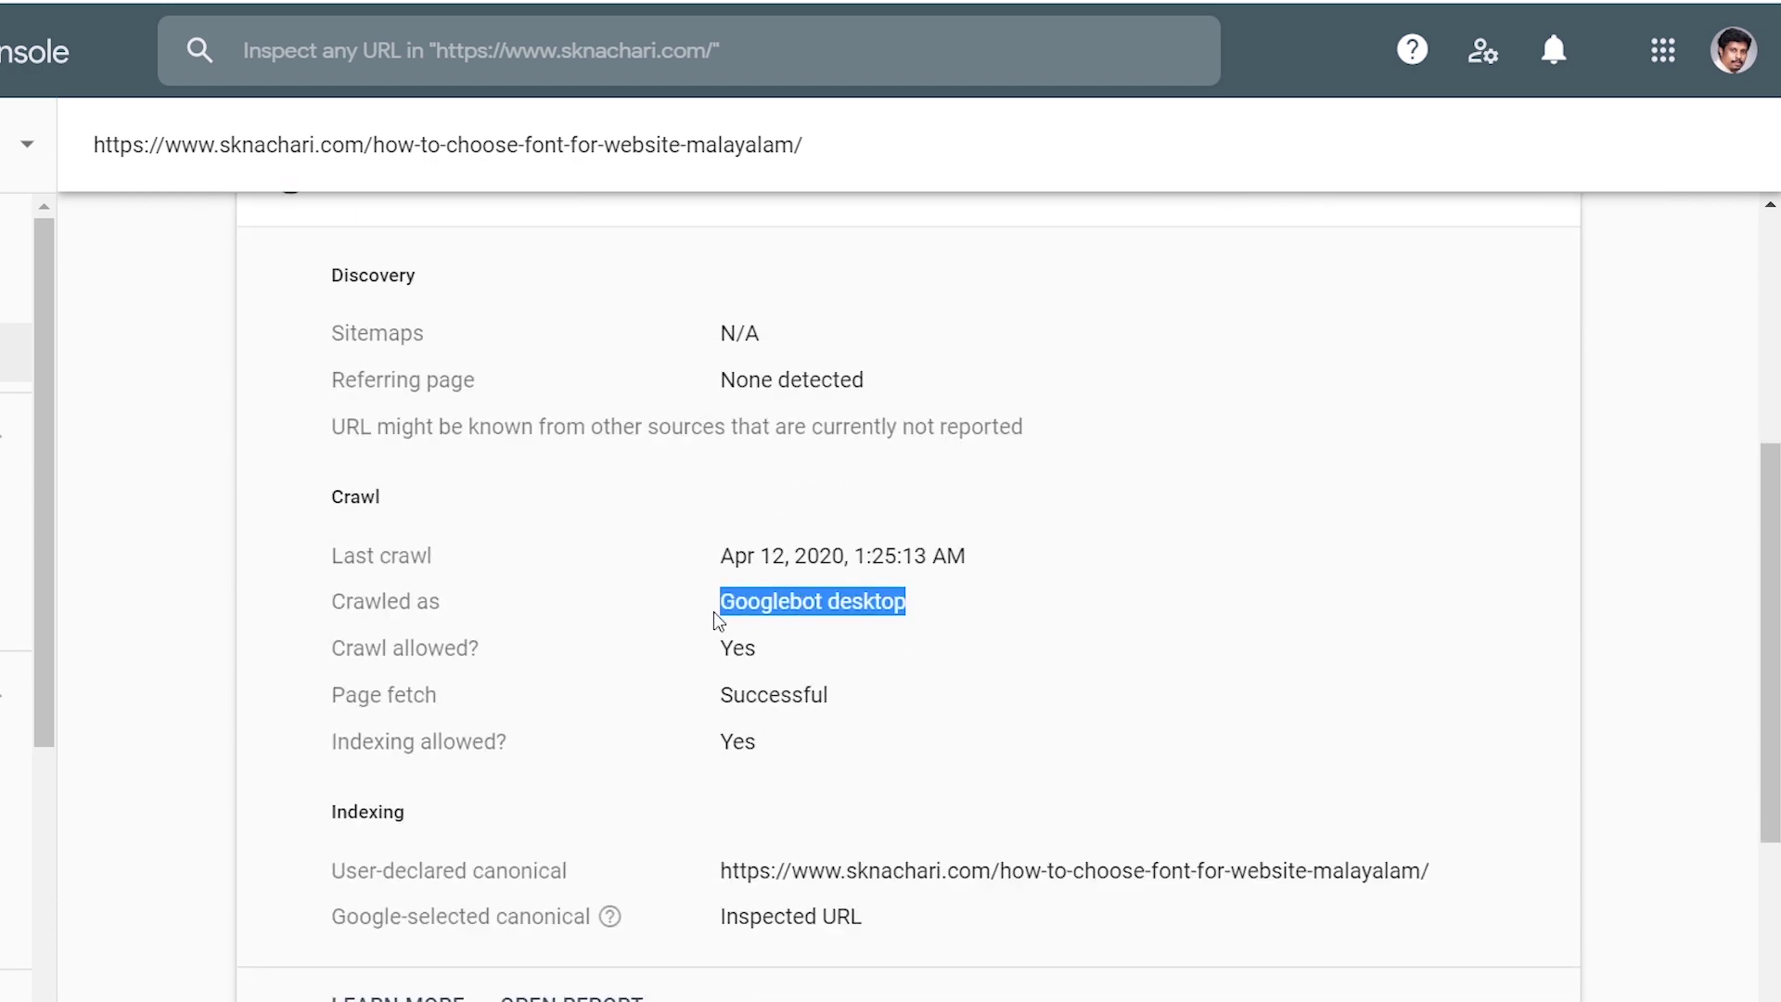
{"action": "left_click", "coordinate": [1233, 634]}
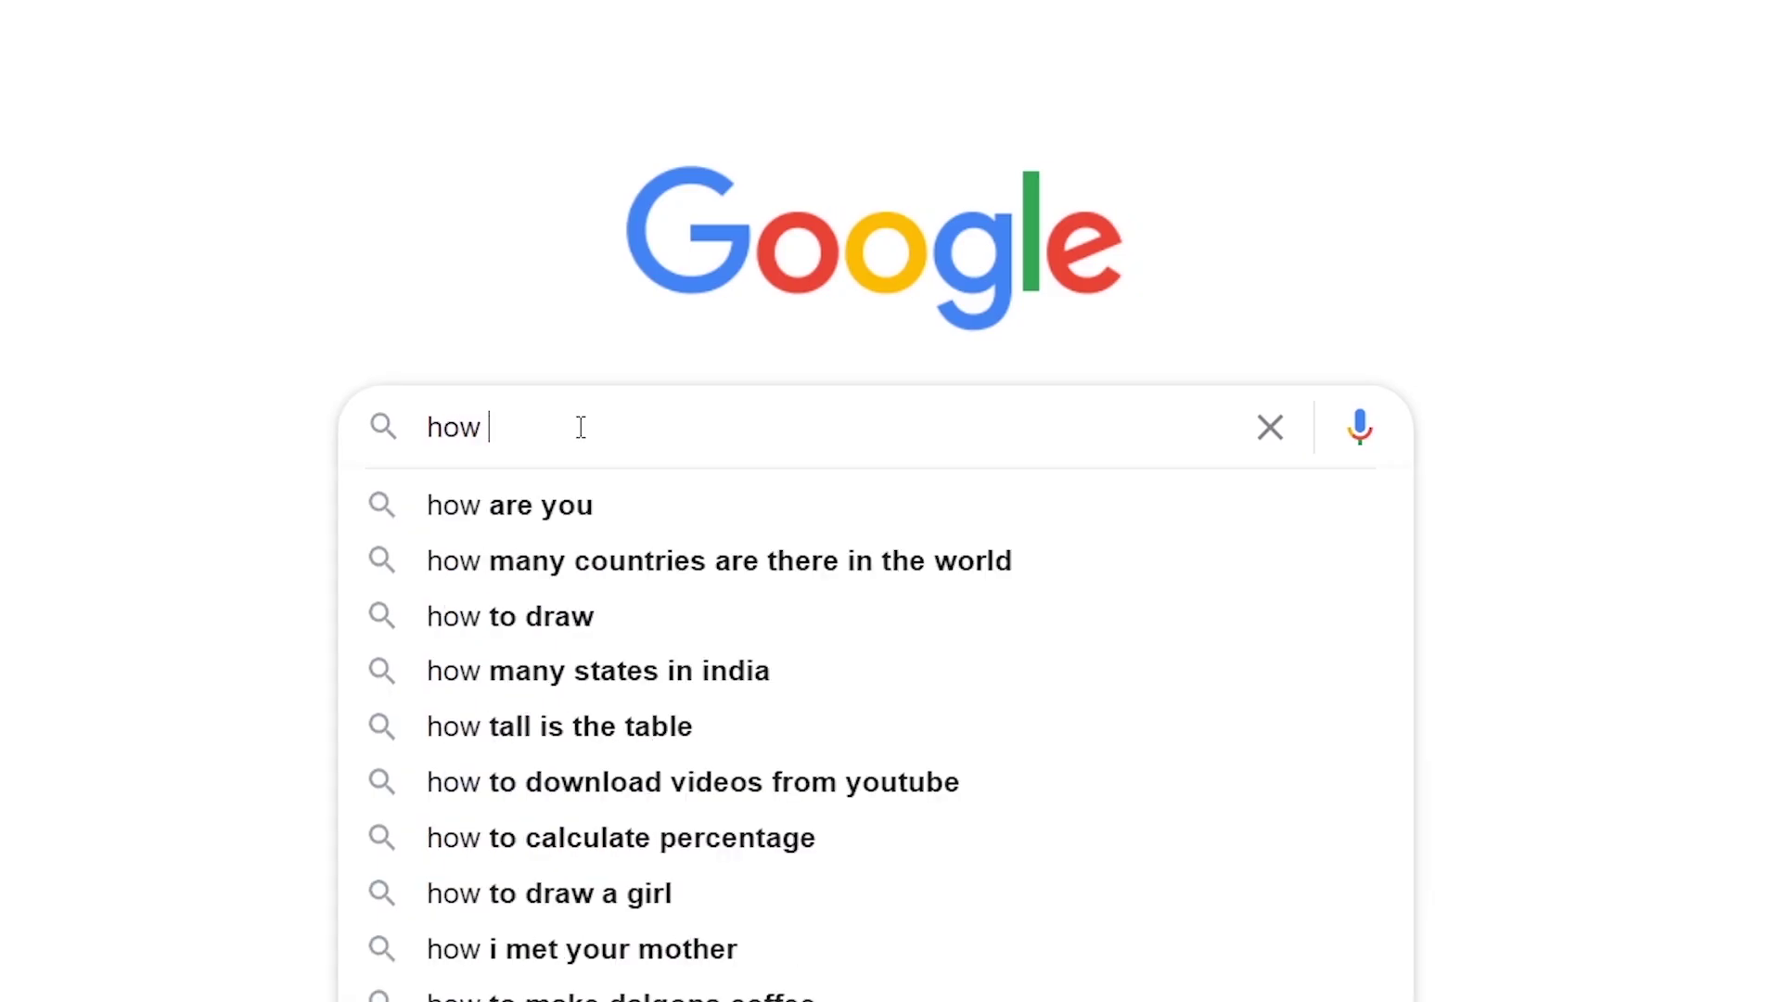
Search Google for 'how to choose font for website malayalam' and highlight the new post's top result
{"action": "type", "text": "t"}
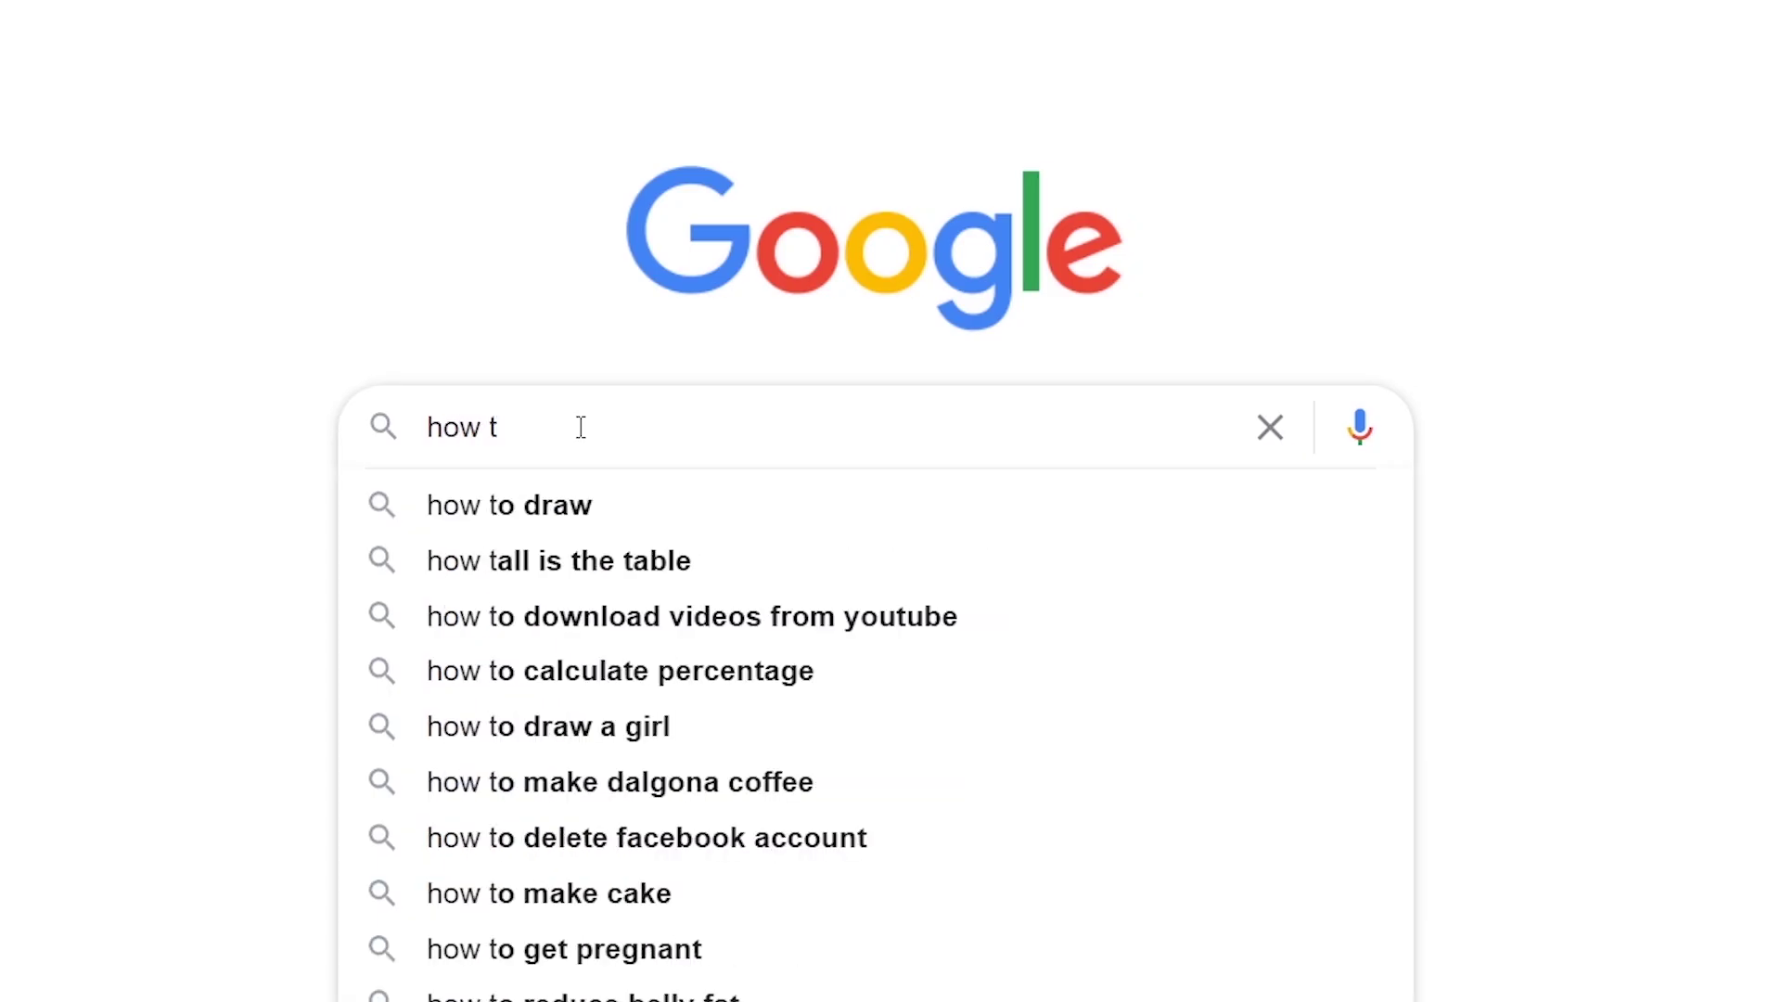
{"action": "type", "text": "o choose f"}
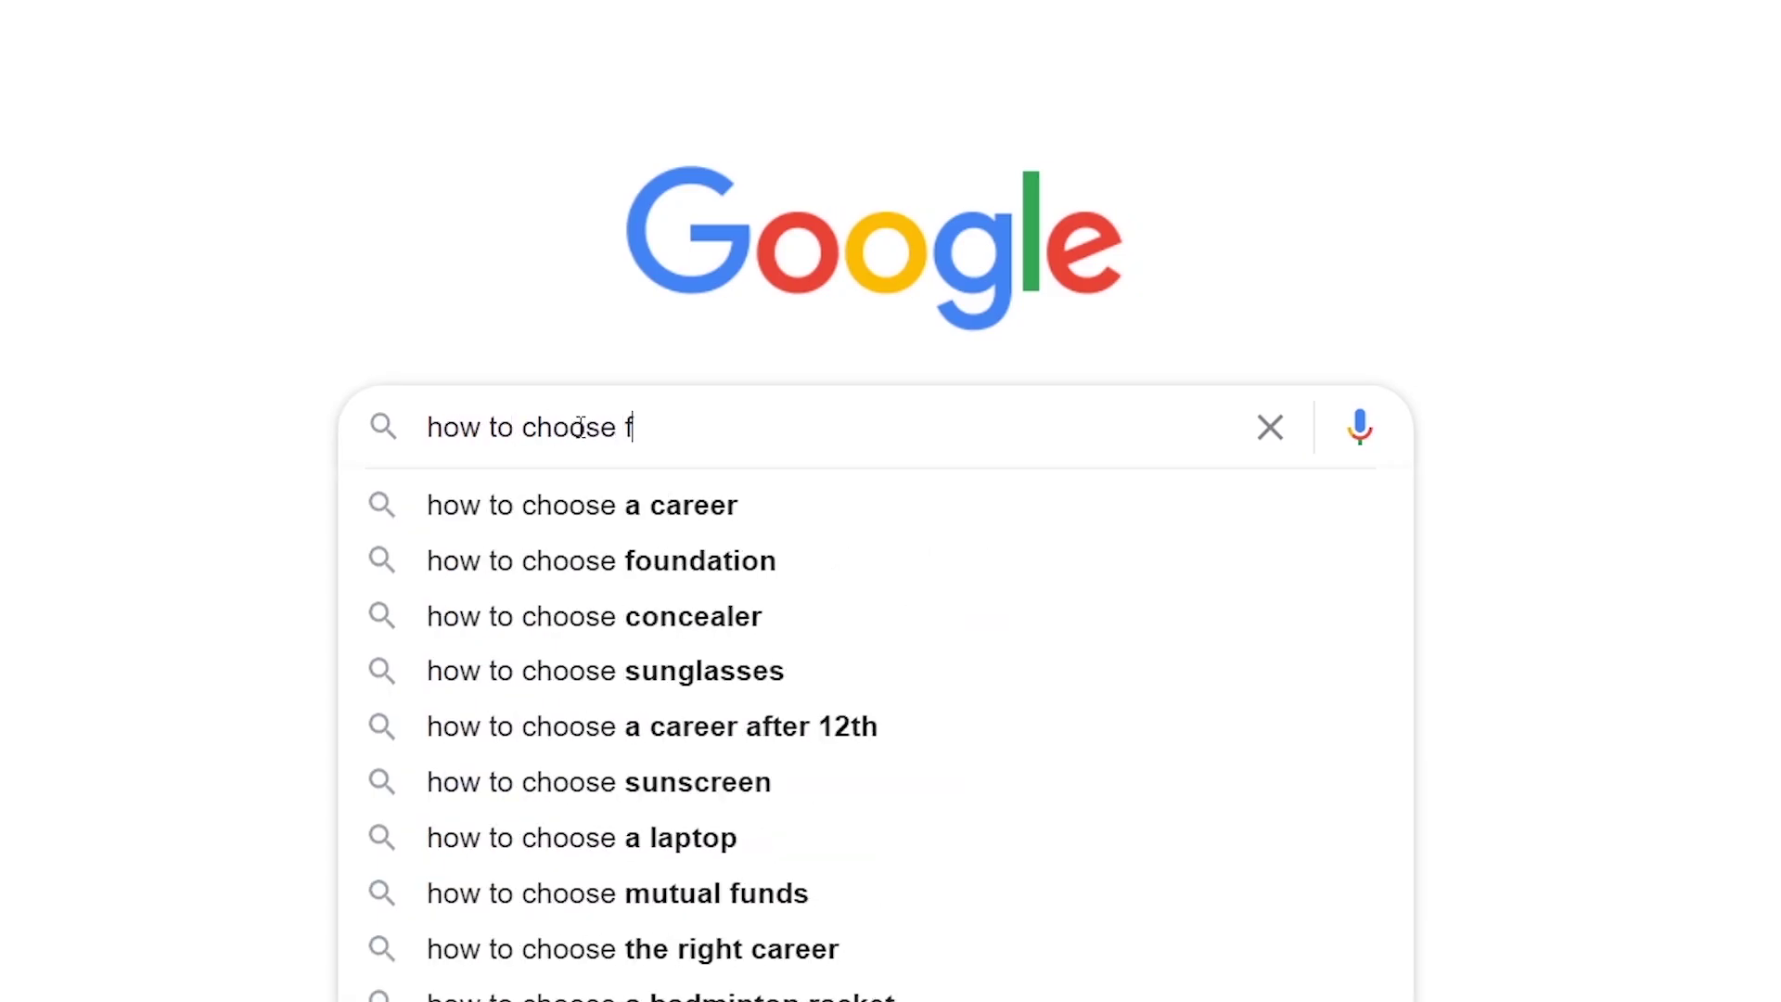
{"action": "type", "text": "ont for"}
{"action": "key", "text": "Down"}
{"action": "key", "text": "Down"}
{"action": "type", "text": "malayalam"}
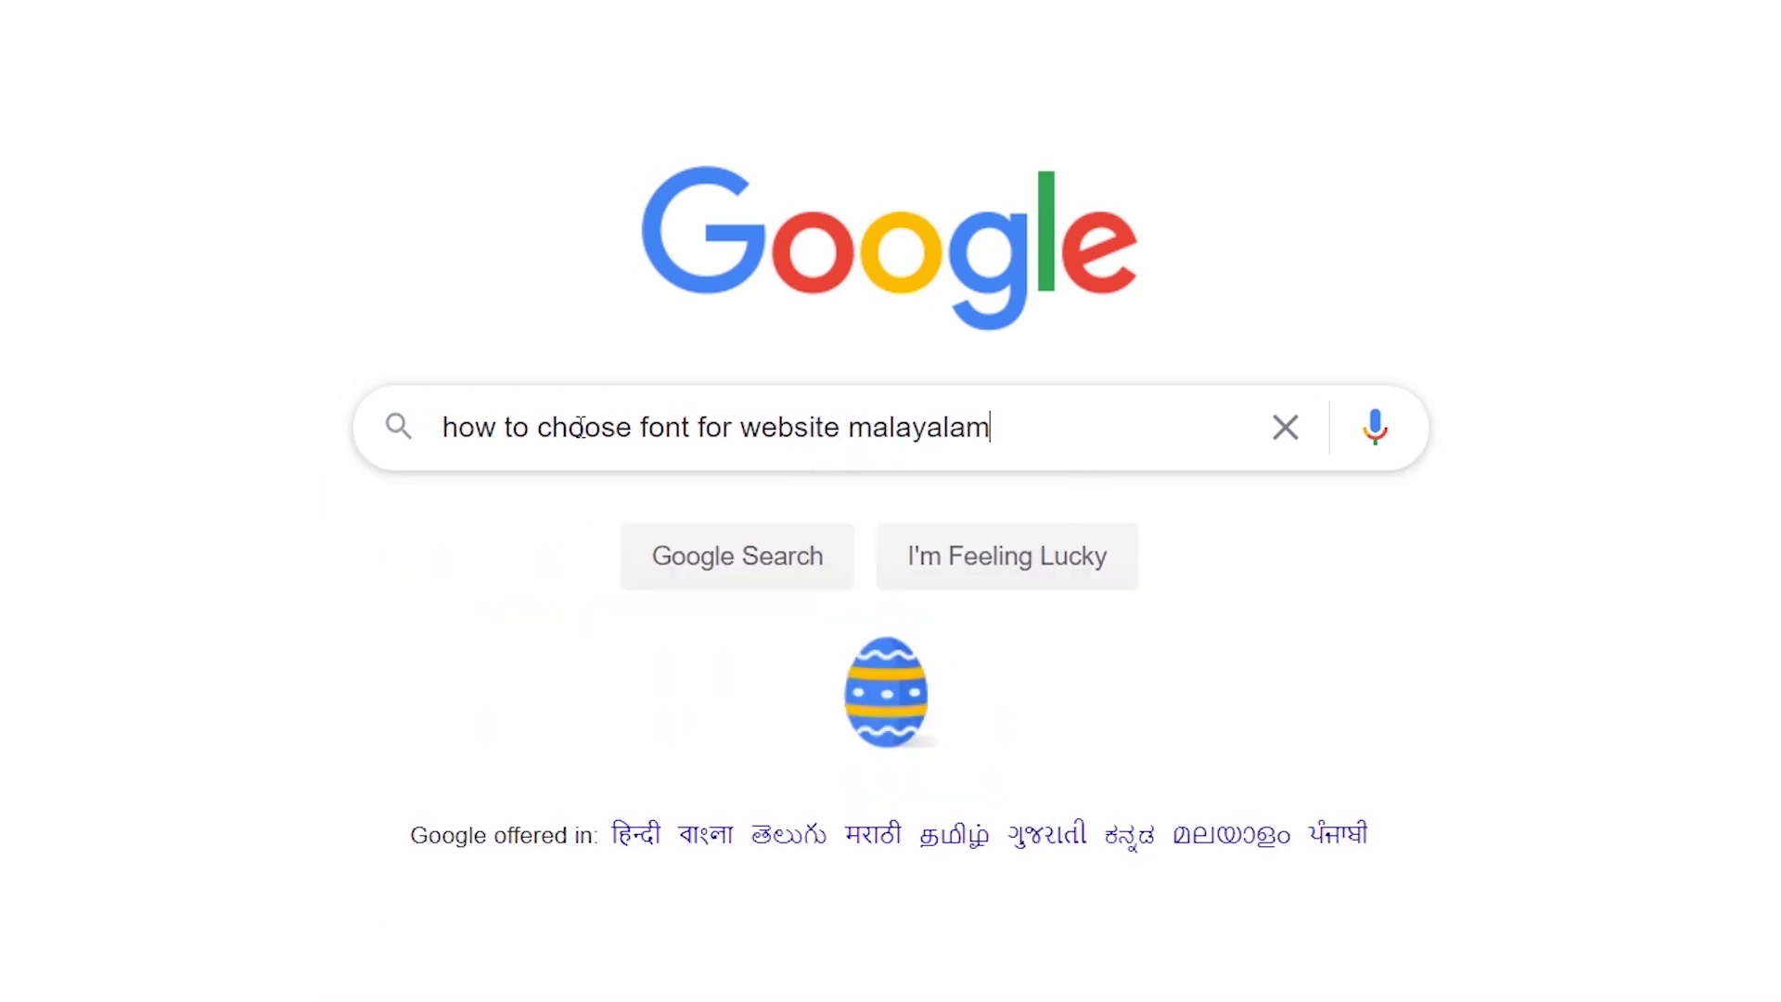
{"action": "key", "text": "Return"}
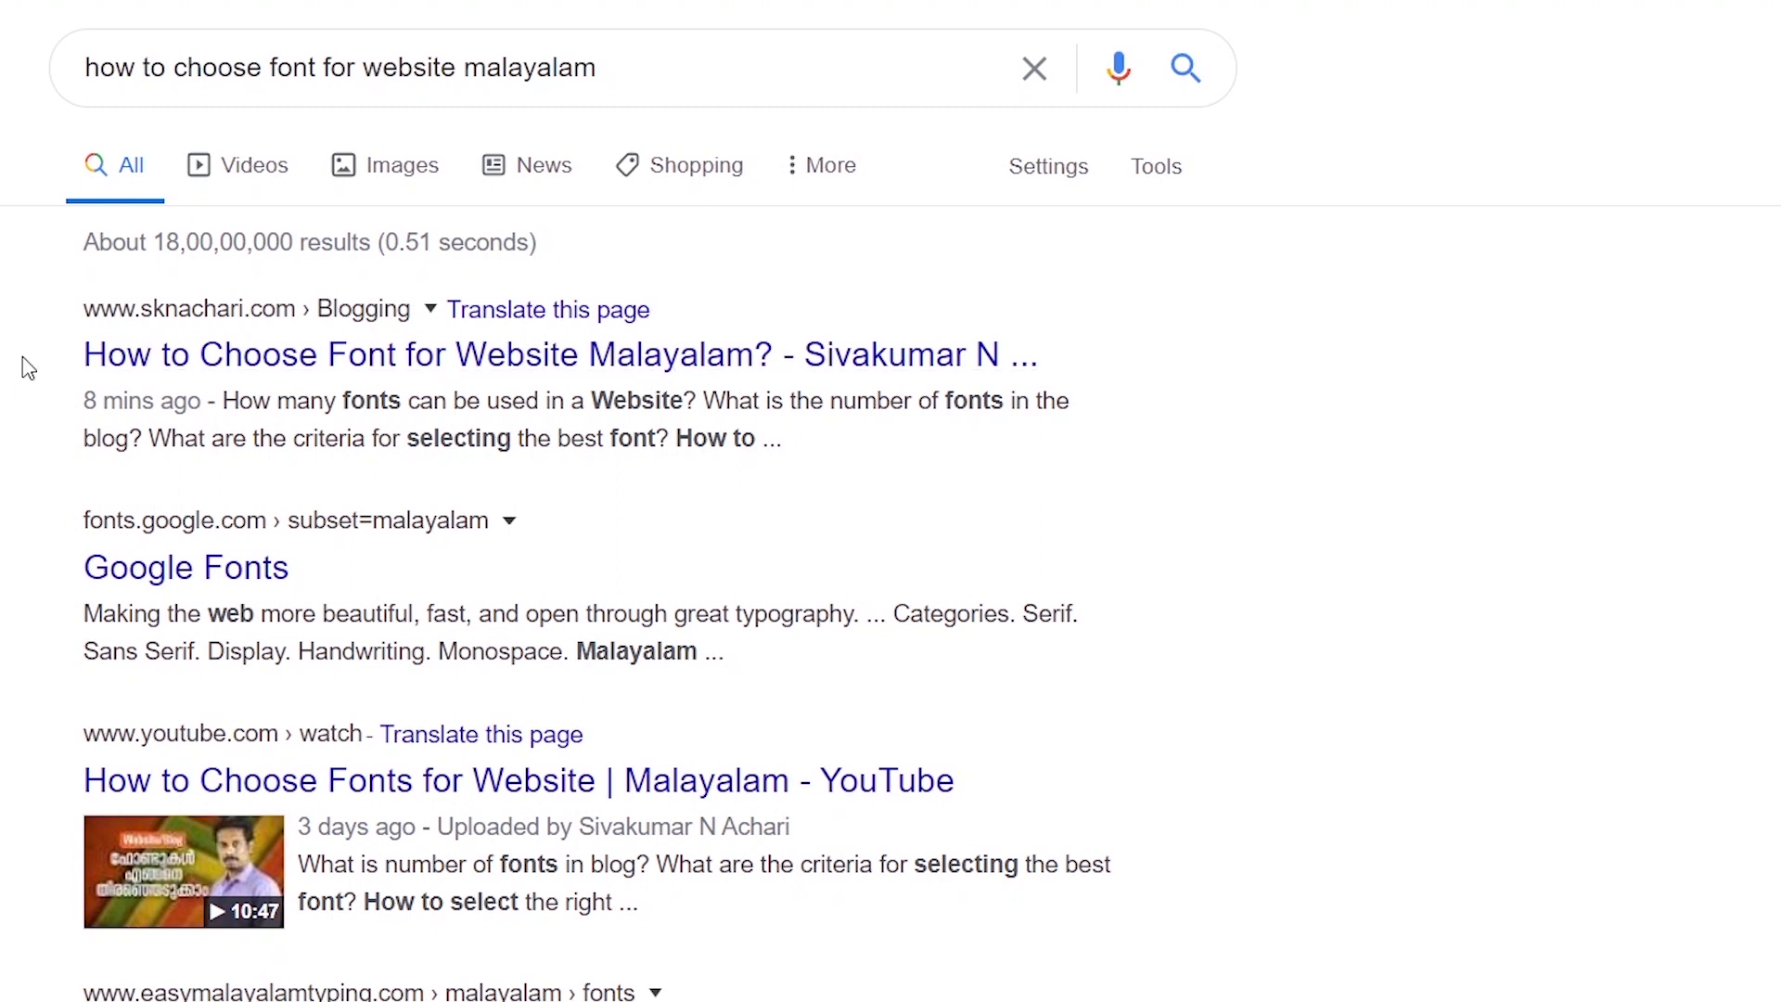
{"action": "left_click_drag", "start_coordinate": [46, 359], "coordinate": [1137, 351]}
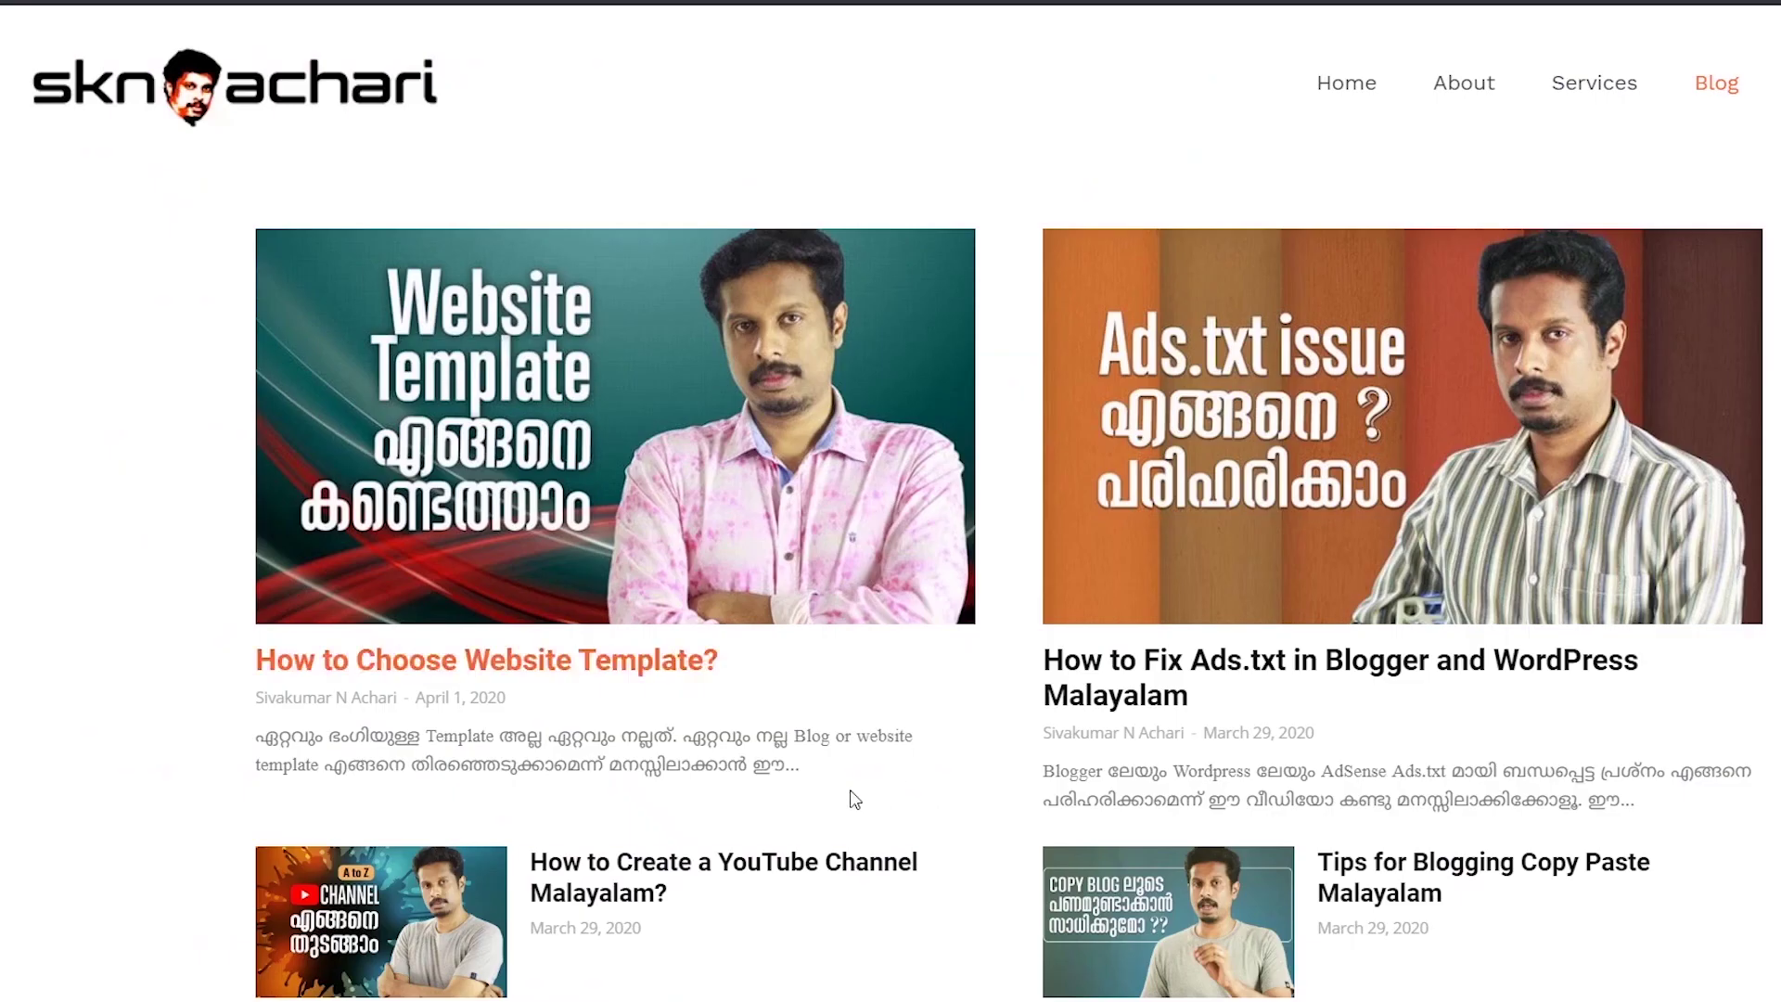
Copy the website template article's link address and inspect that URL in Search Console
{"action": "right_click", "coordinate": [561, 658]}
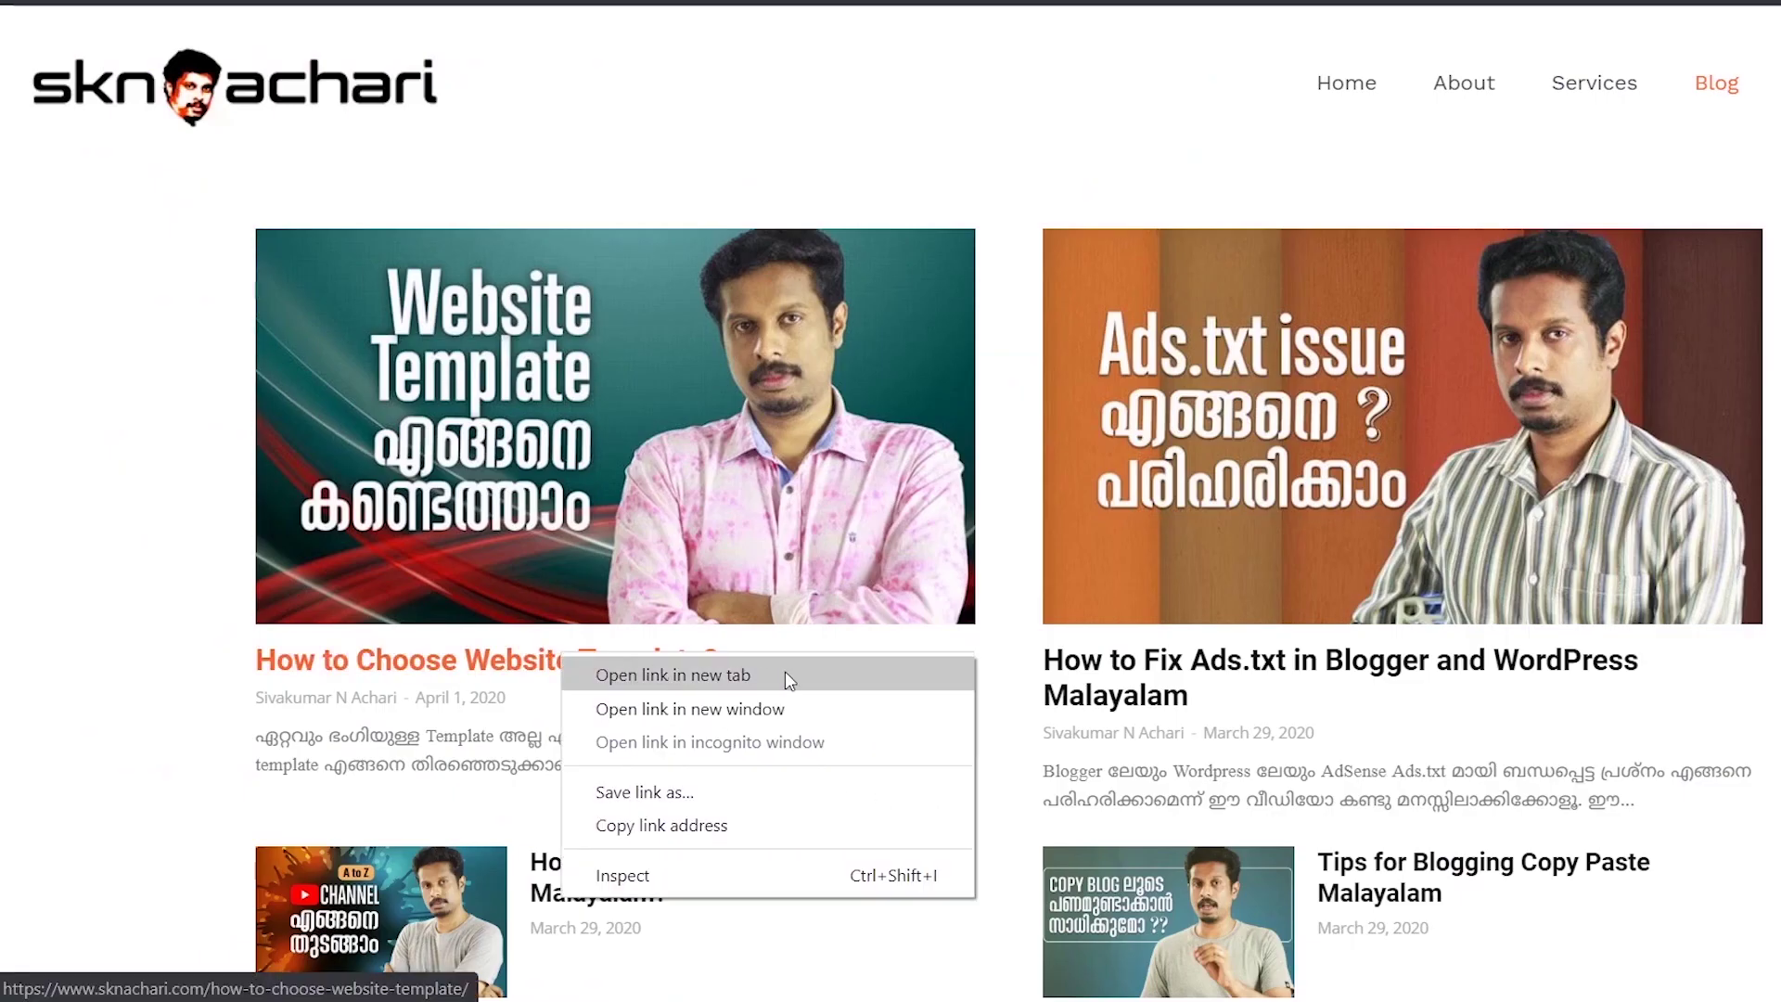
{"action": "left_click", "coordinate": [747, 845]}
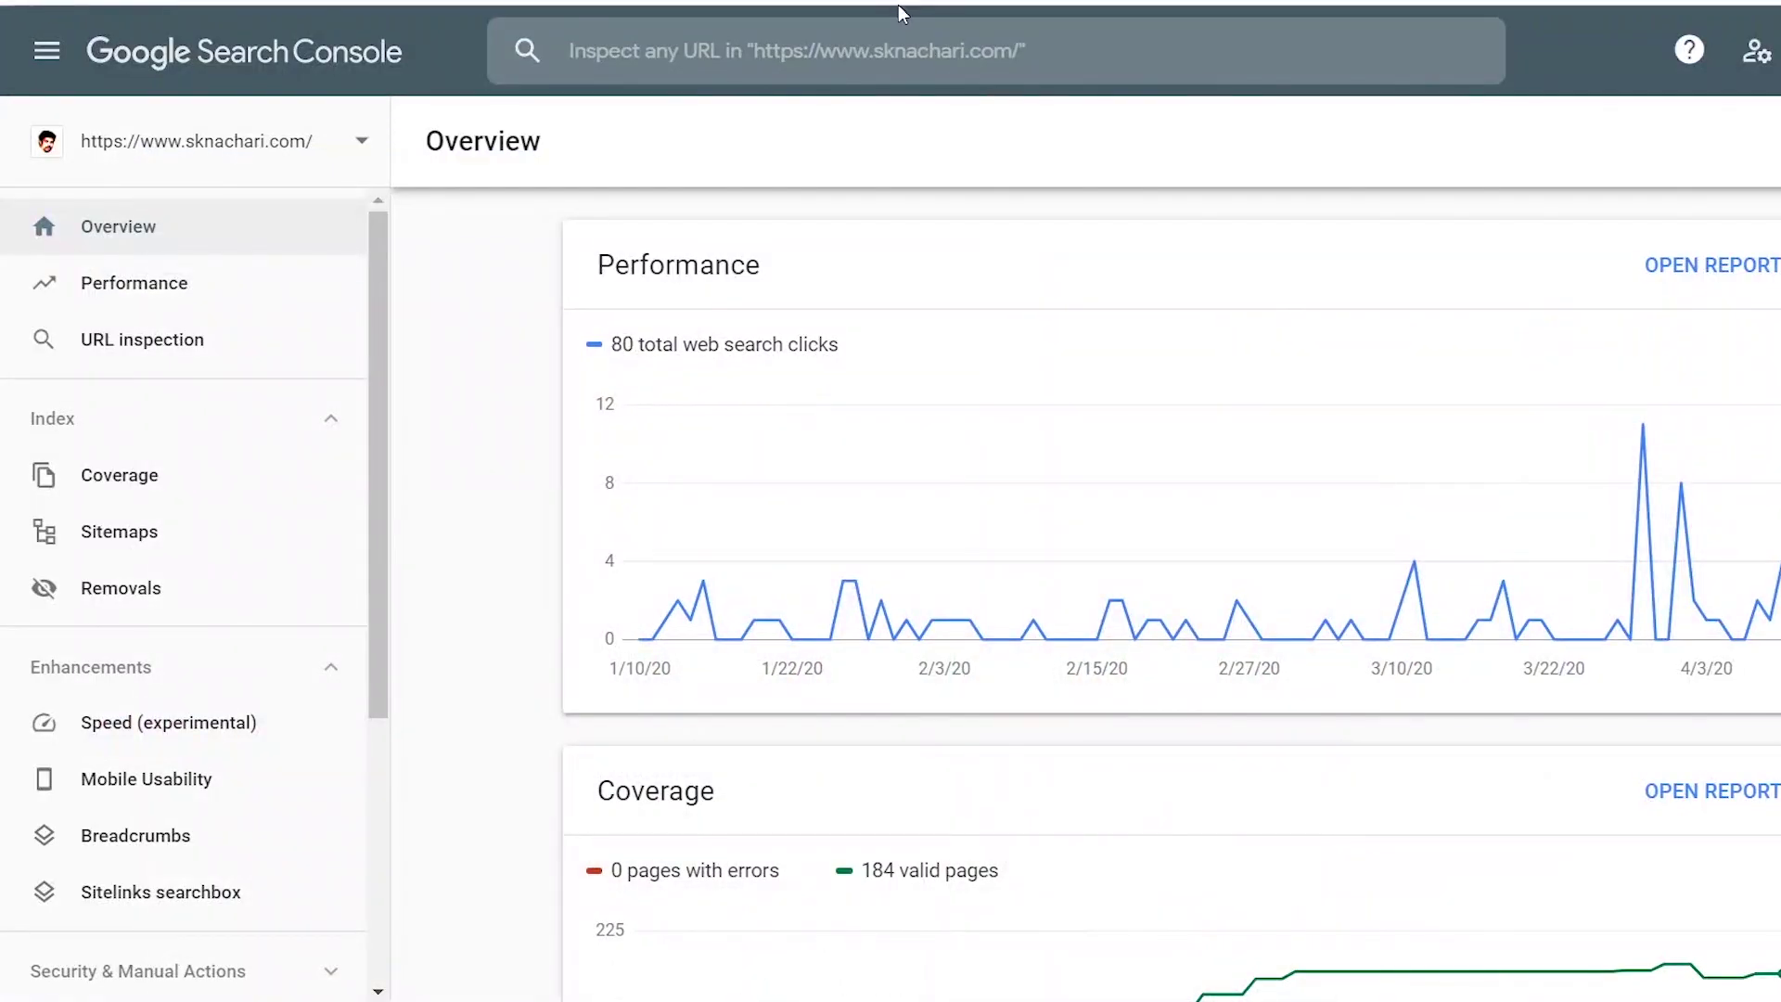
{"action": "left_click", "coordinate": [933, 48]}
{"action": "type", "text": "https://www.sknachari.com/how-to-choose-website-template/"}
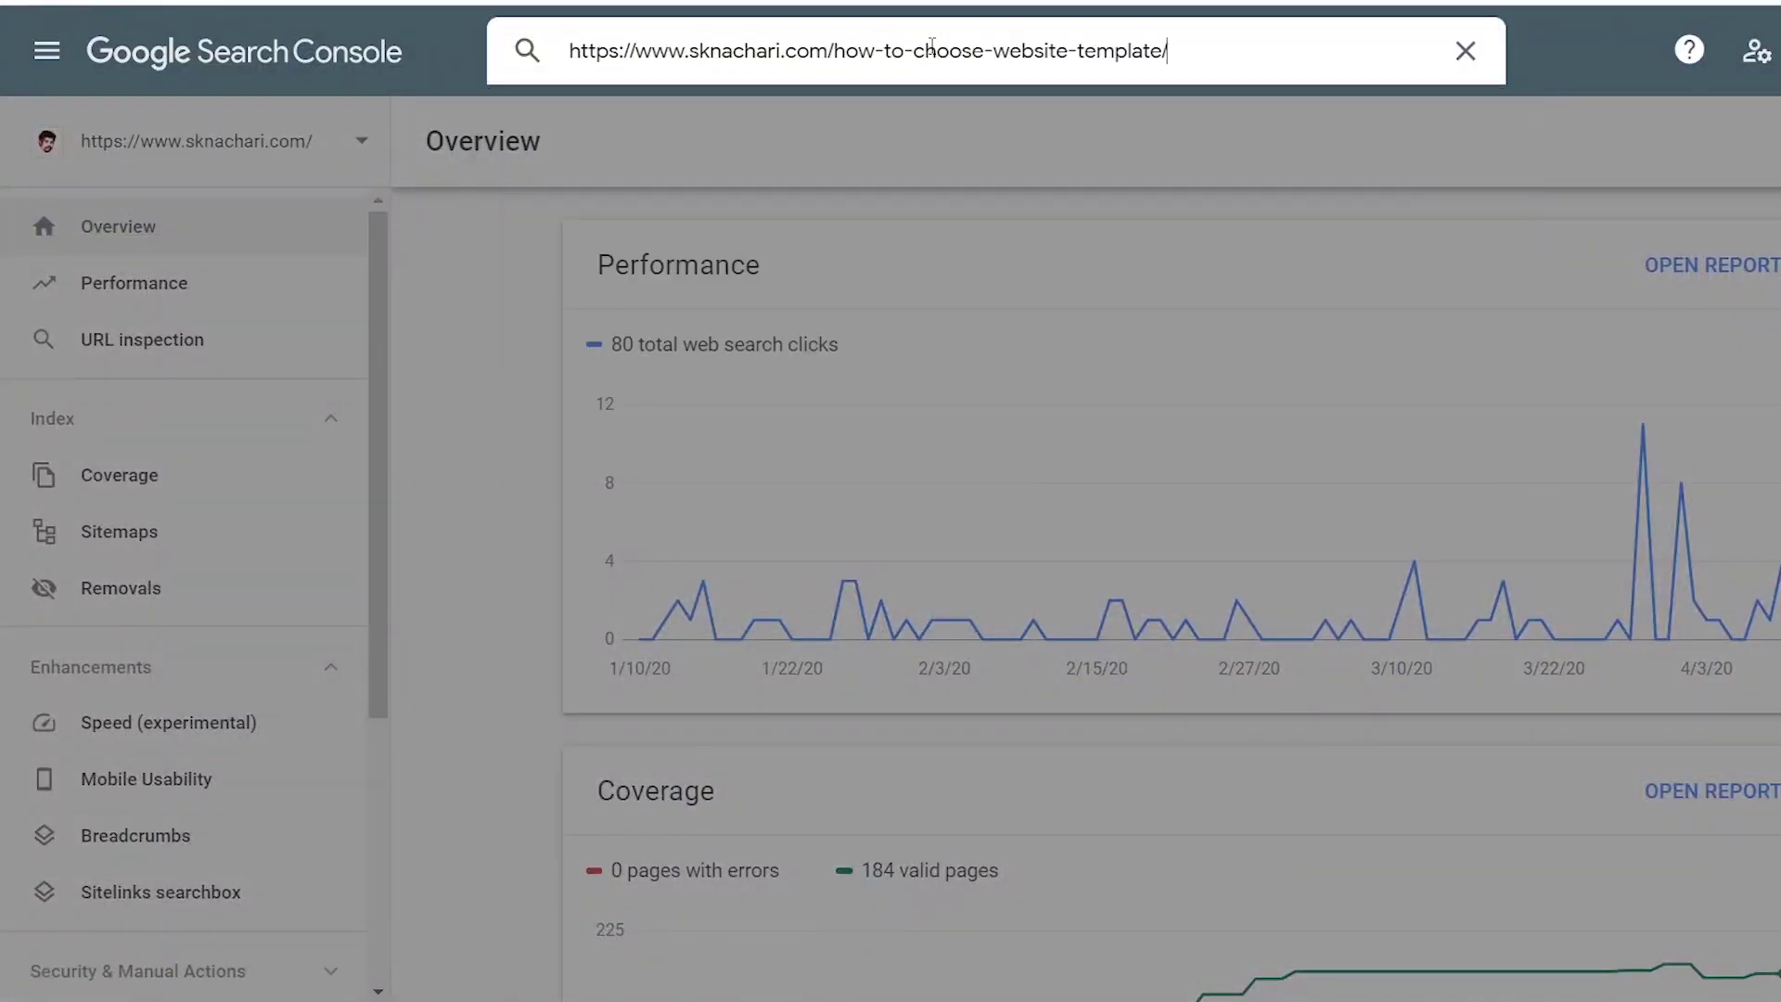
{"action": "key", "text": "Return"}
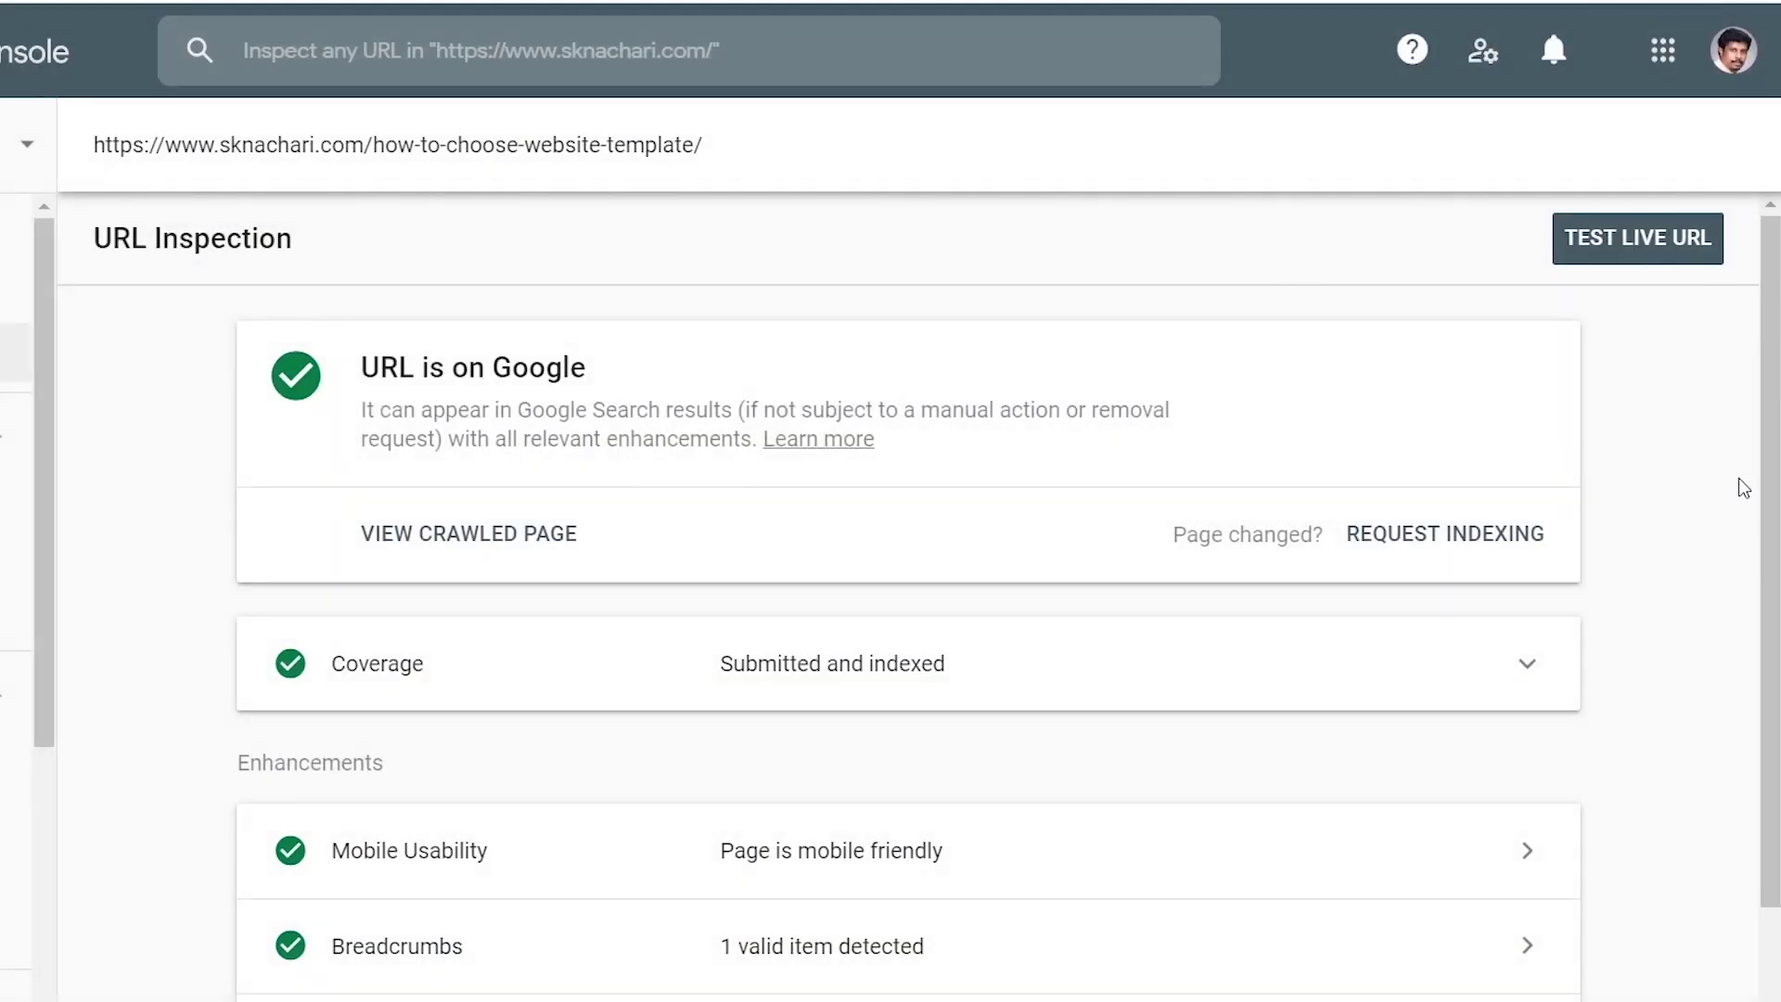
Expand Coverage to confirm discovery via sitemap_index.xml, then view the Mobile Usability details
{"action": "scroll", "coordinate": [795, 536], "scroll_direction": "down", "scroll_amount": 2}
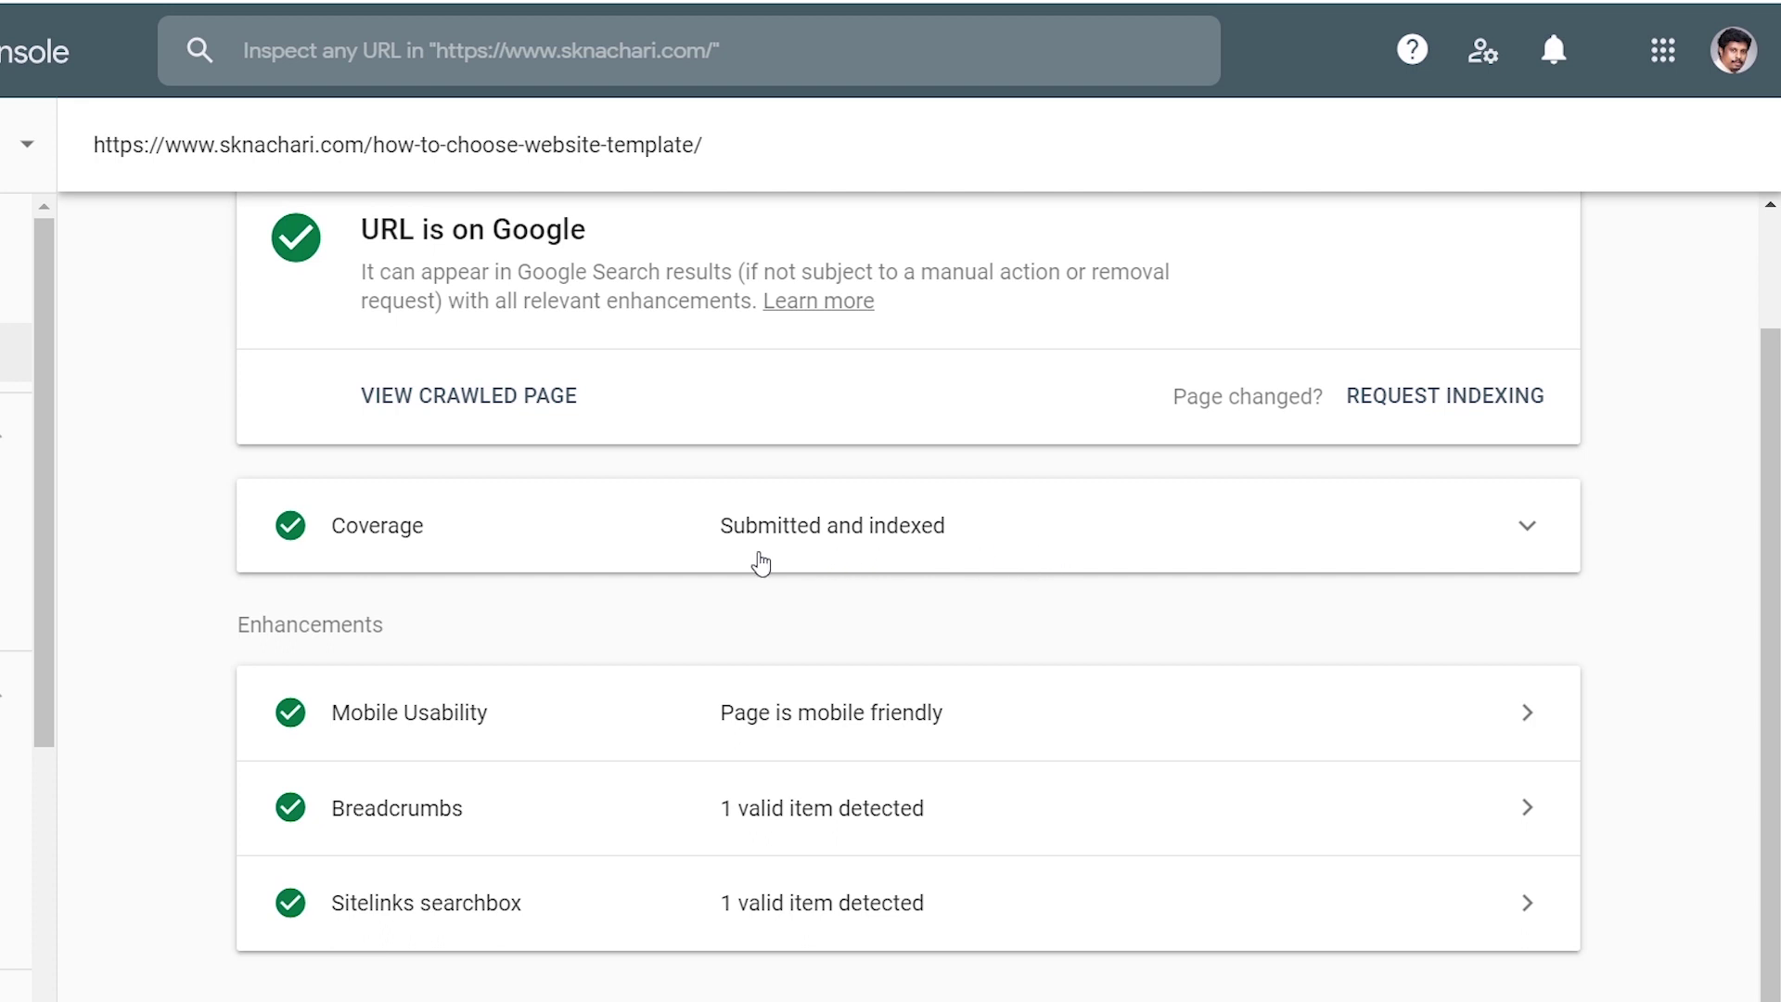
{"action": "left_click", "coordinate": [883, 552]}
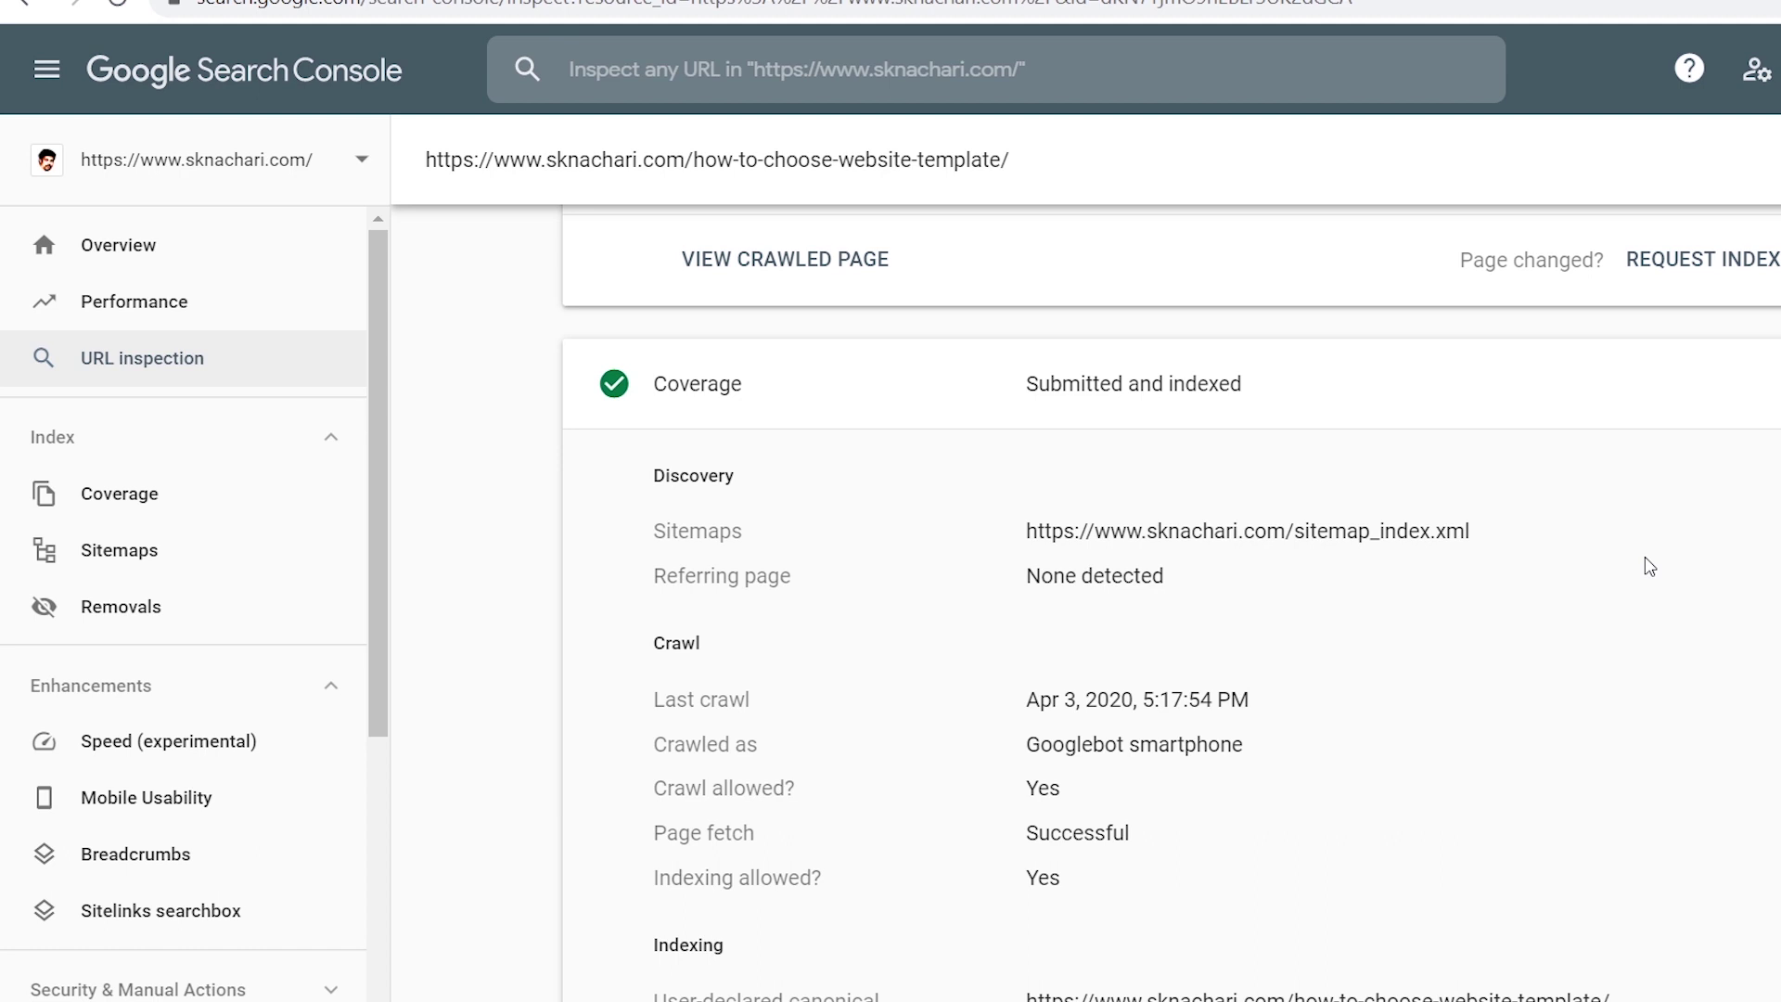
{"action": "scroll", "coordinate": [1114, 596], "scroll_direction": "down", "scroll_amount": 2}
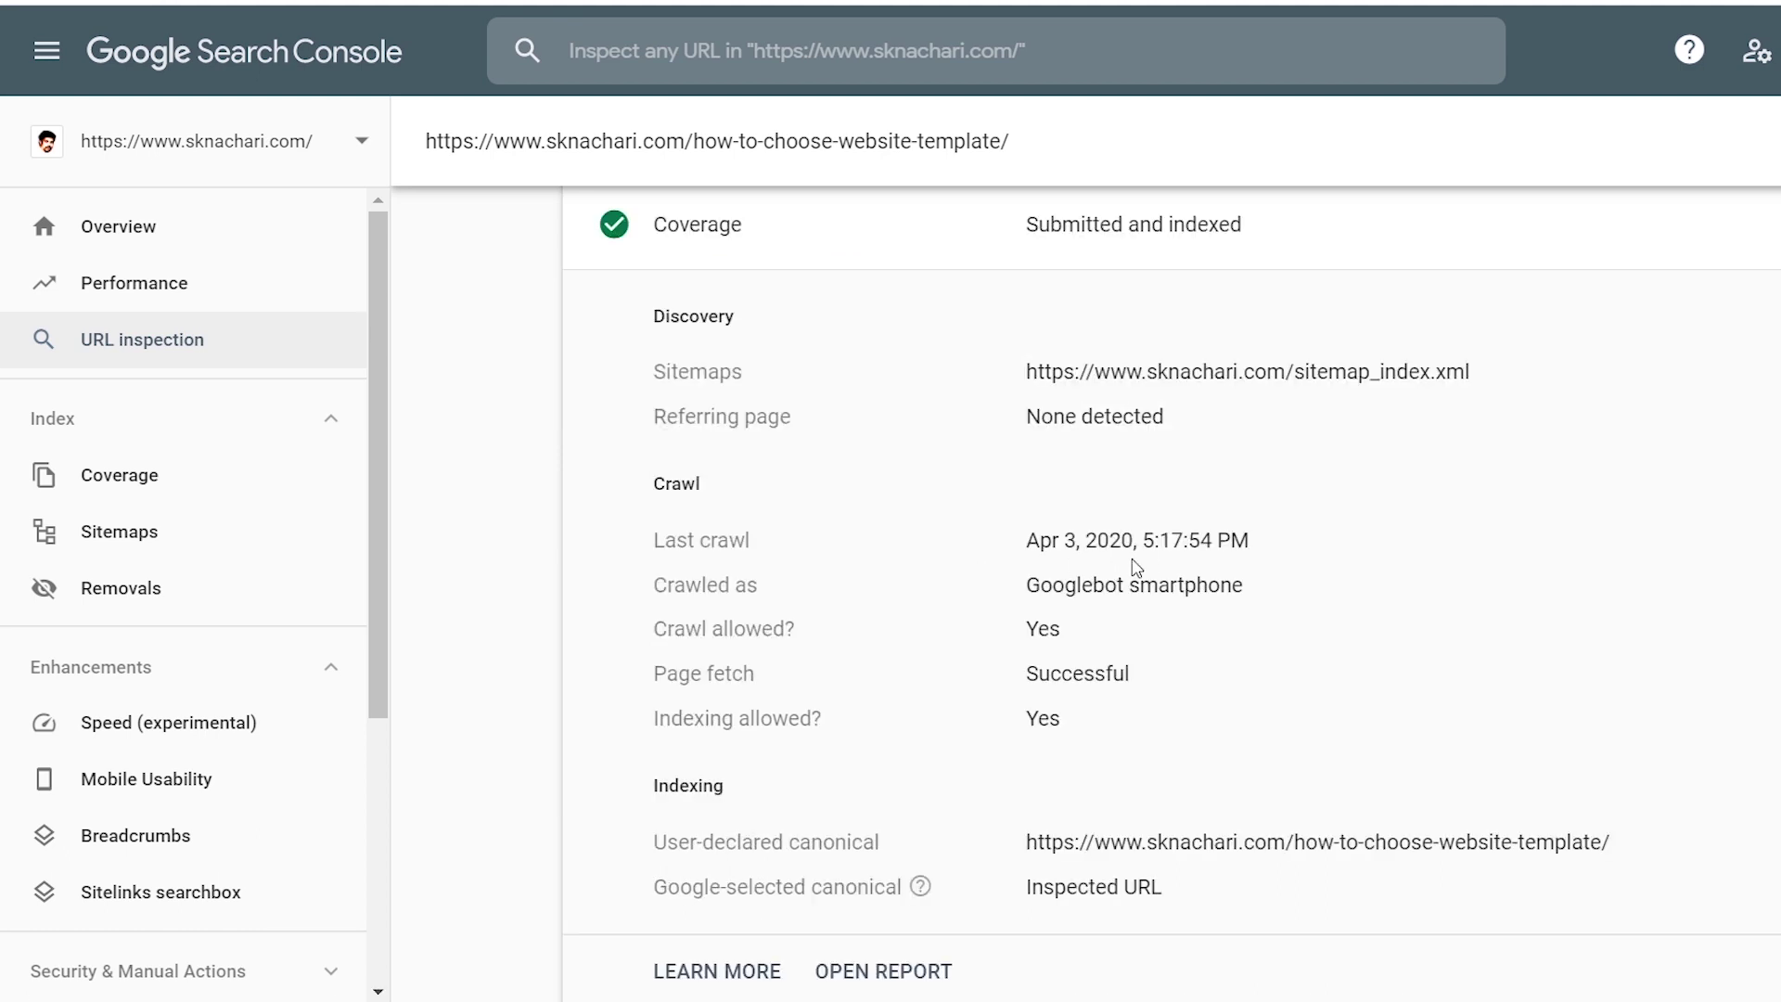
{"action": "scroll", "coordinate": [1485, 648], "scroll_direction": "down", "scroll_amount": 5}
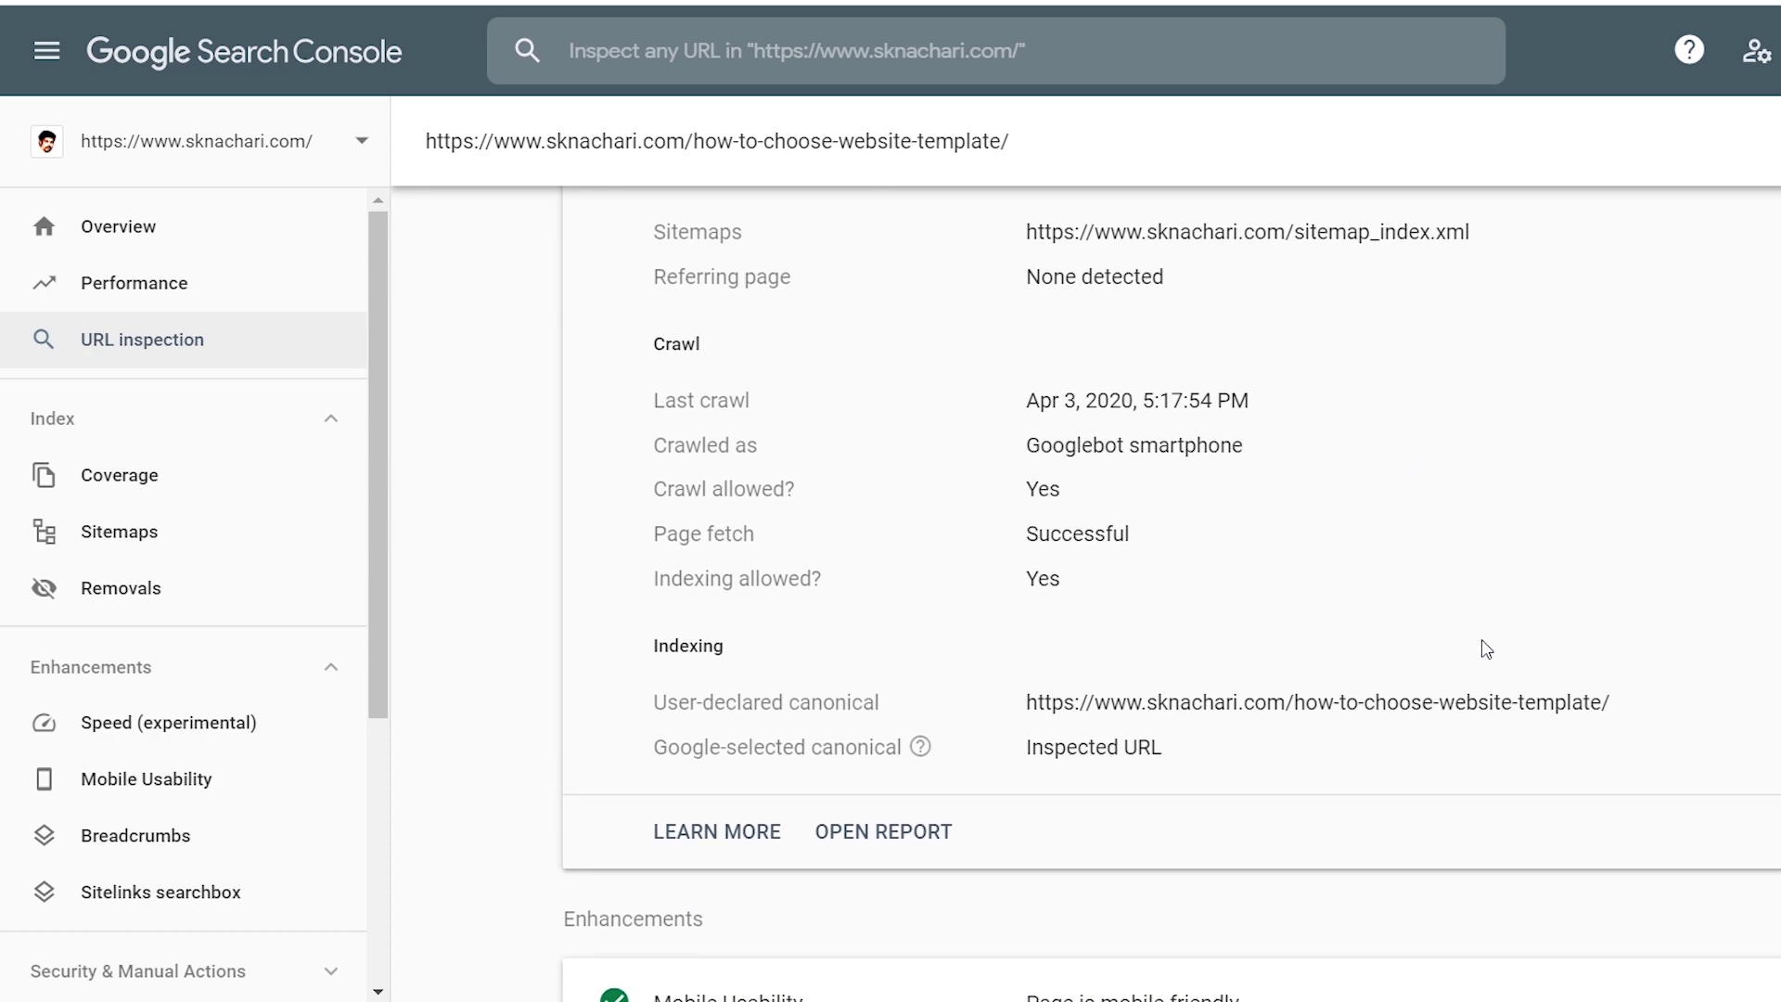
{"action": "left_click", "coordinate": [1526, 719]}
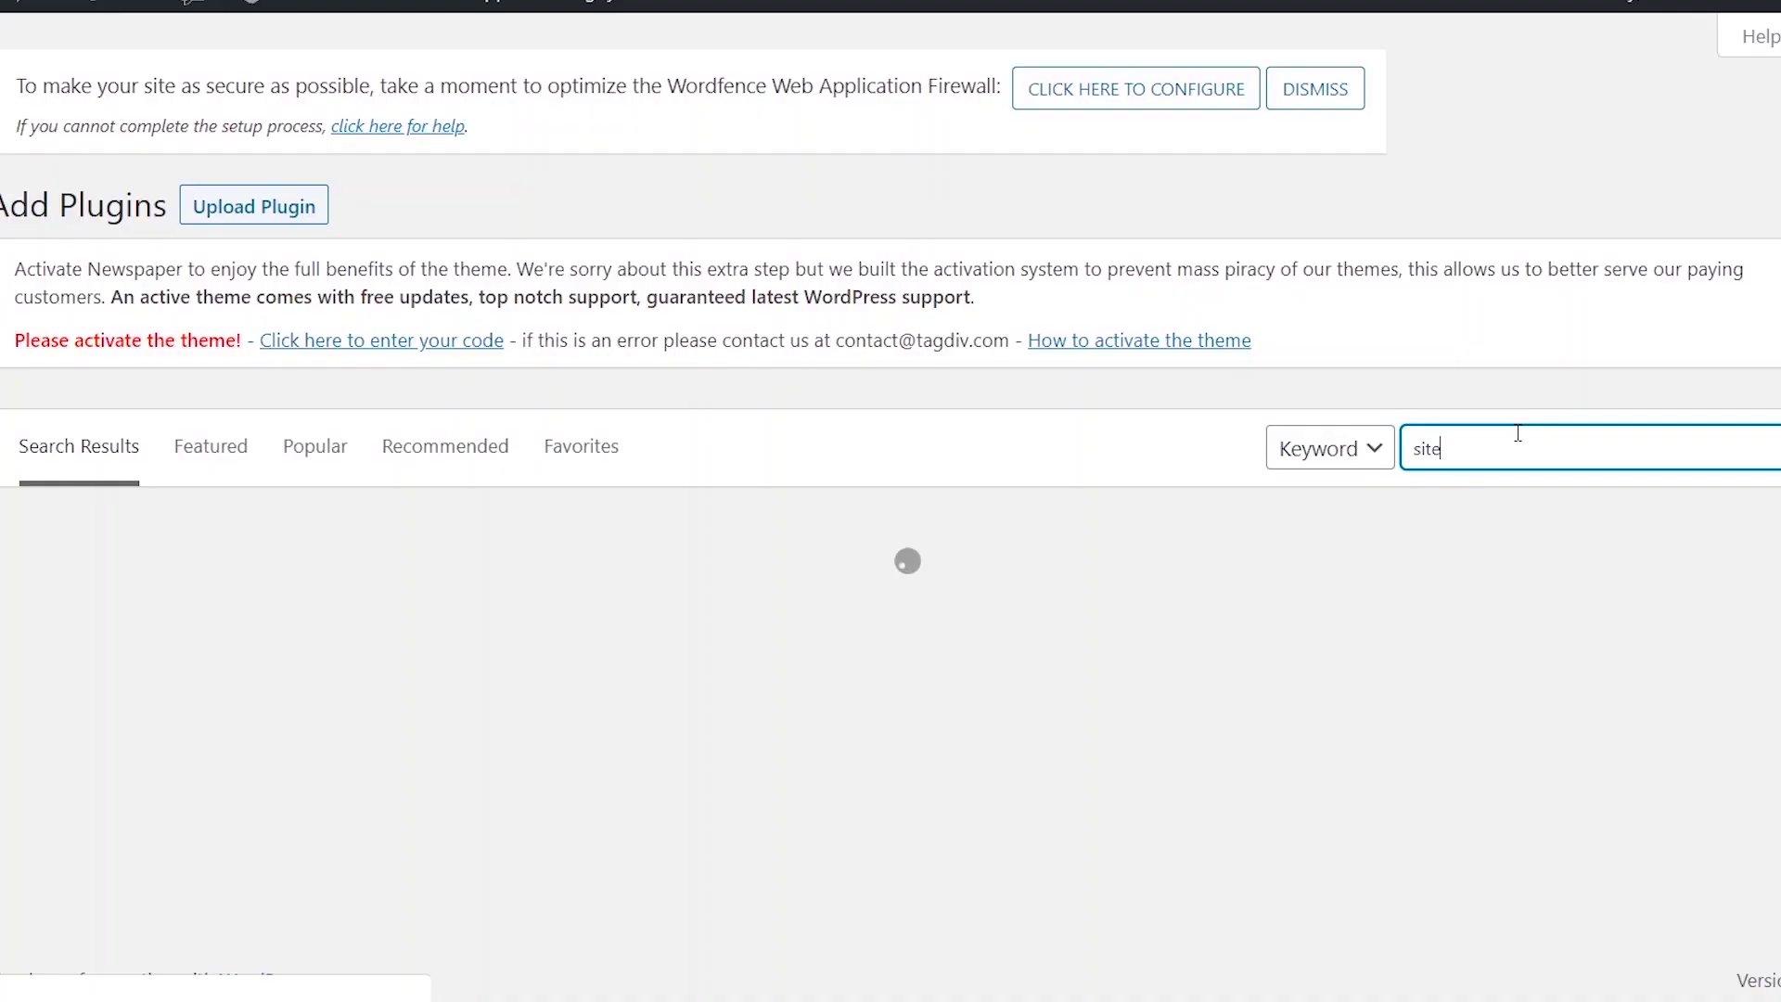
{"action": "type", "text": "ema"}
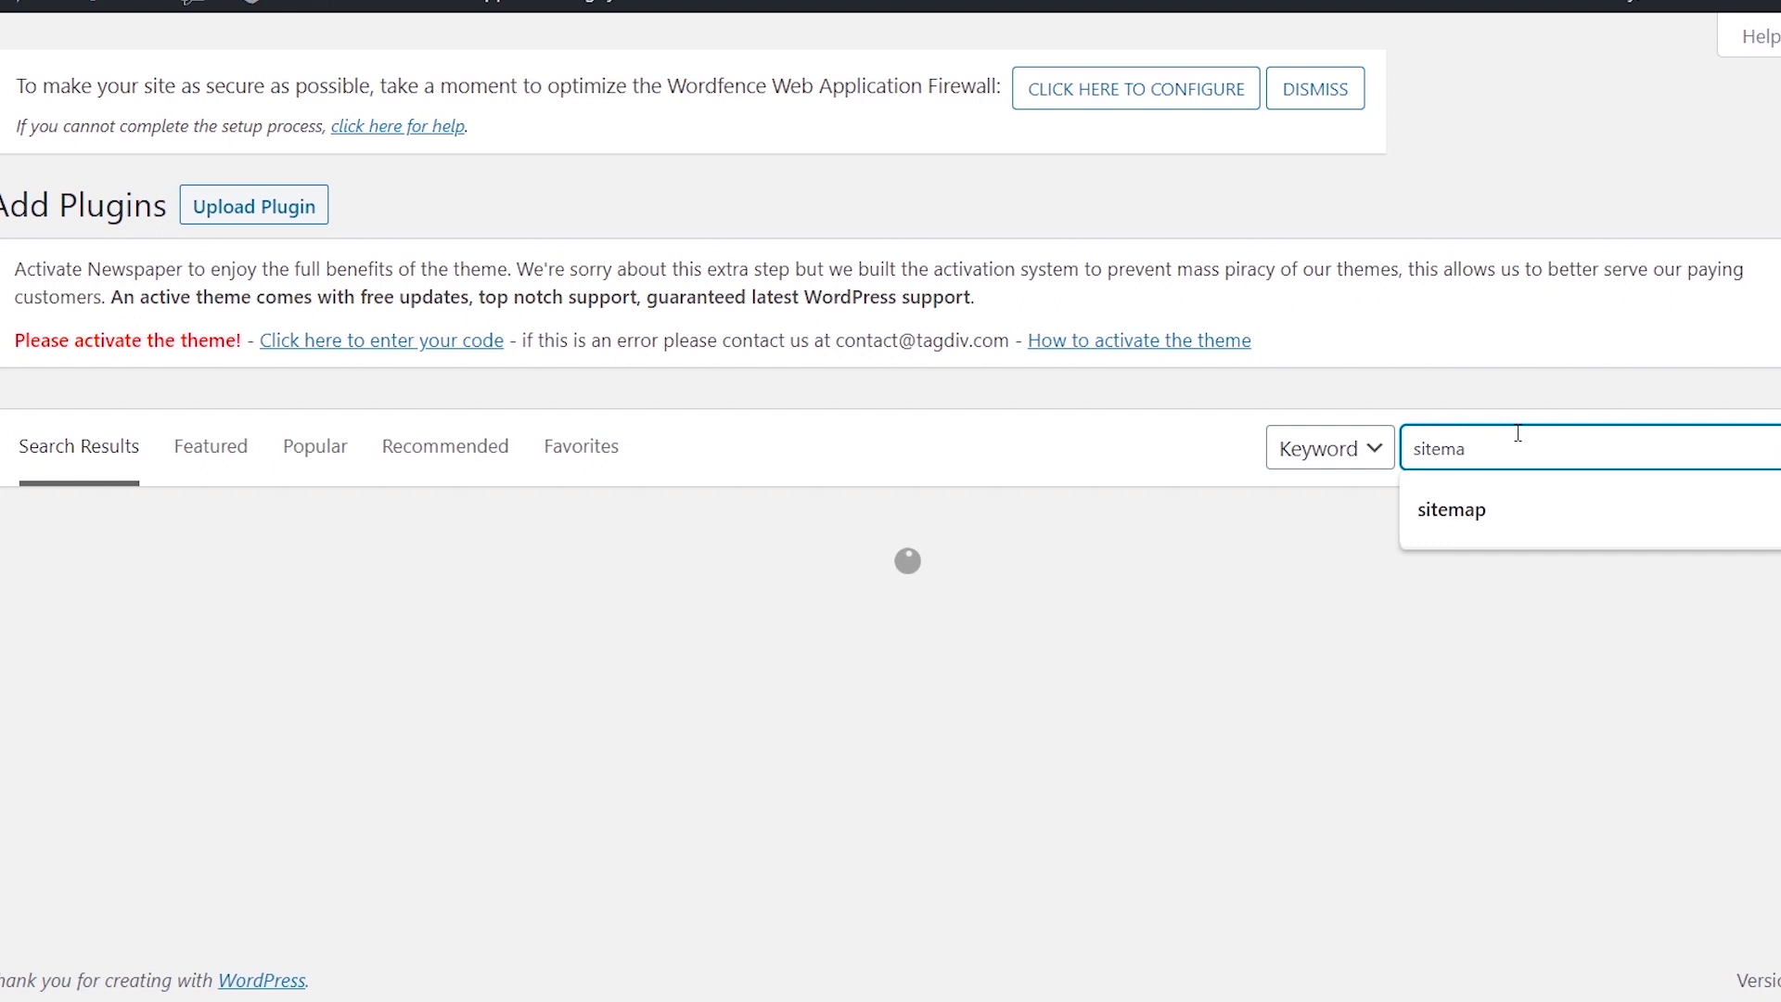
{"action": "type", "text": "p"}
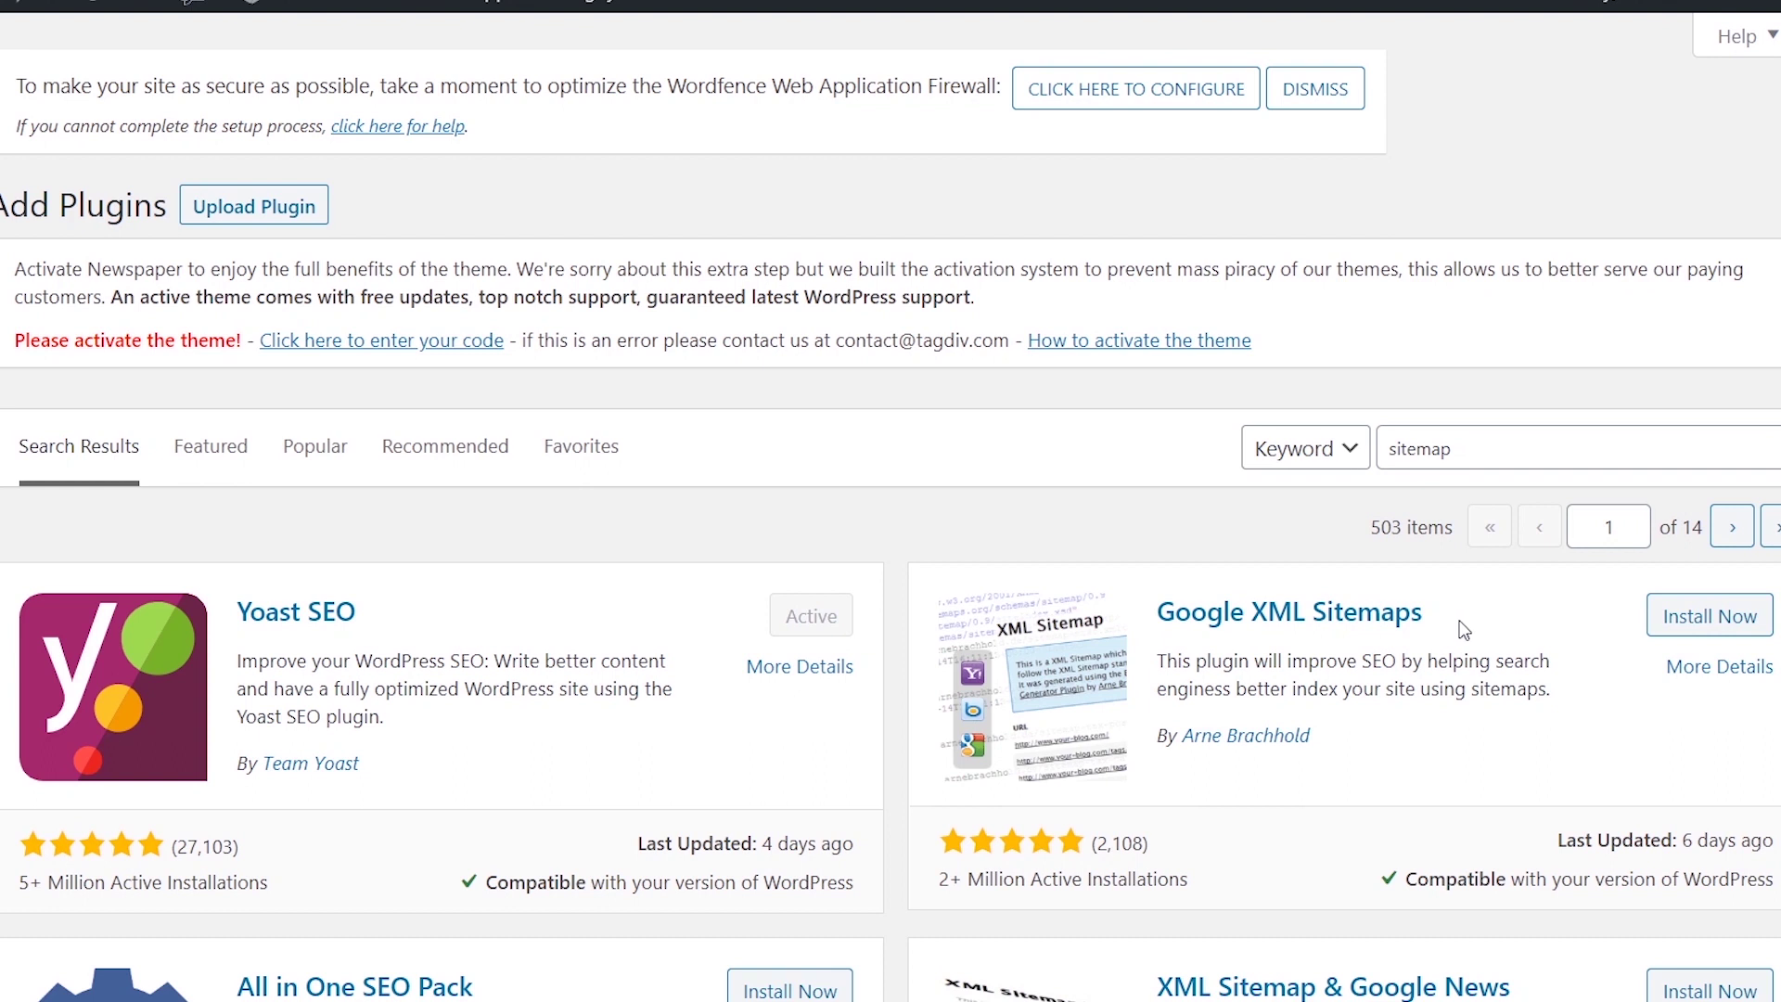
Highlight the Google XML Sitemaps plugin name among the 'sitemap' search results
{"action": "left_click_drag", "start_coordinate": [1455, 633], "coordinate": [1157, 612]}
{"action": "left_click", "coordinate": [1484, 619]}
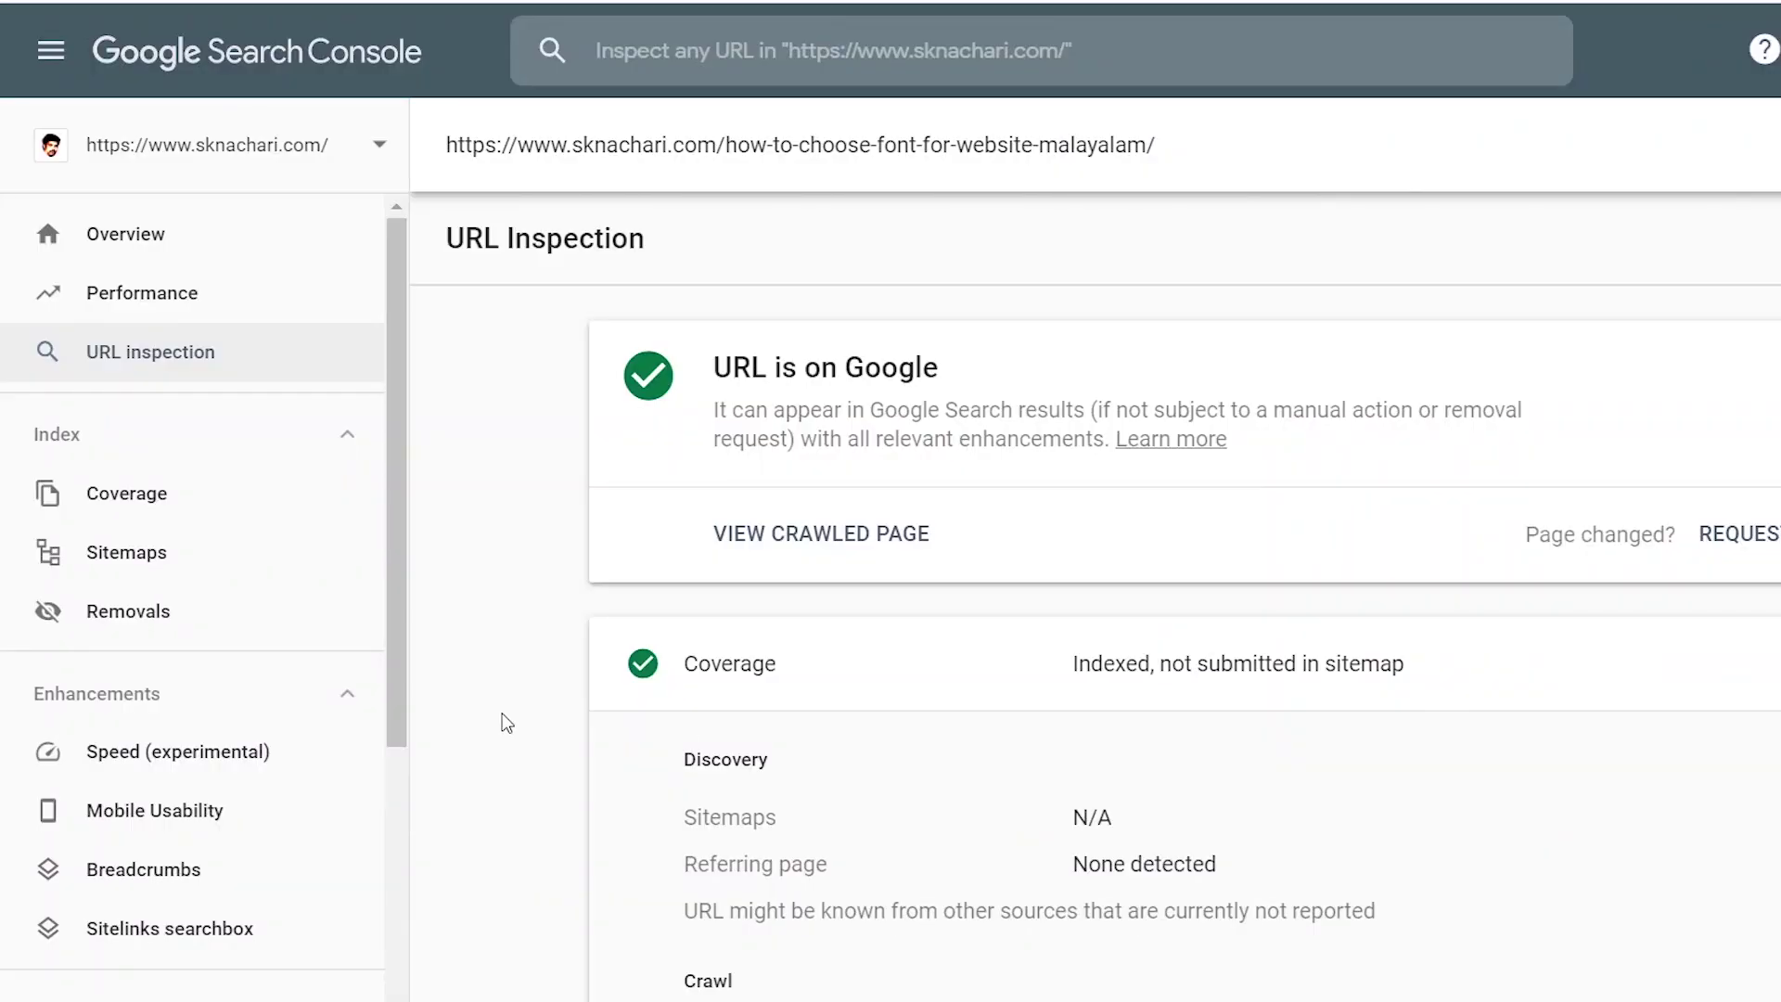
View the sitemap_index.xml report from Sitemaps, showing four sitemaps and 225 discovered URLs
{"action": "left_click", "coordinate": [168, 555]}
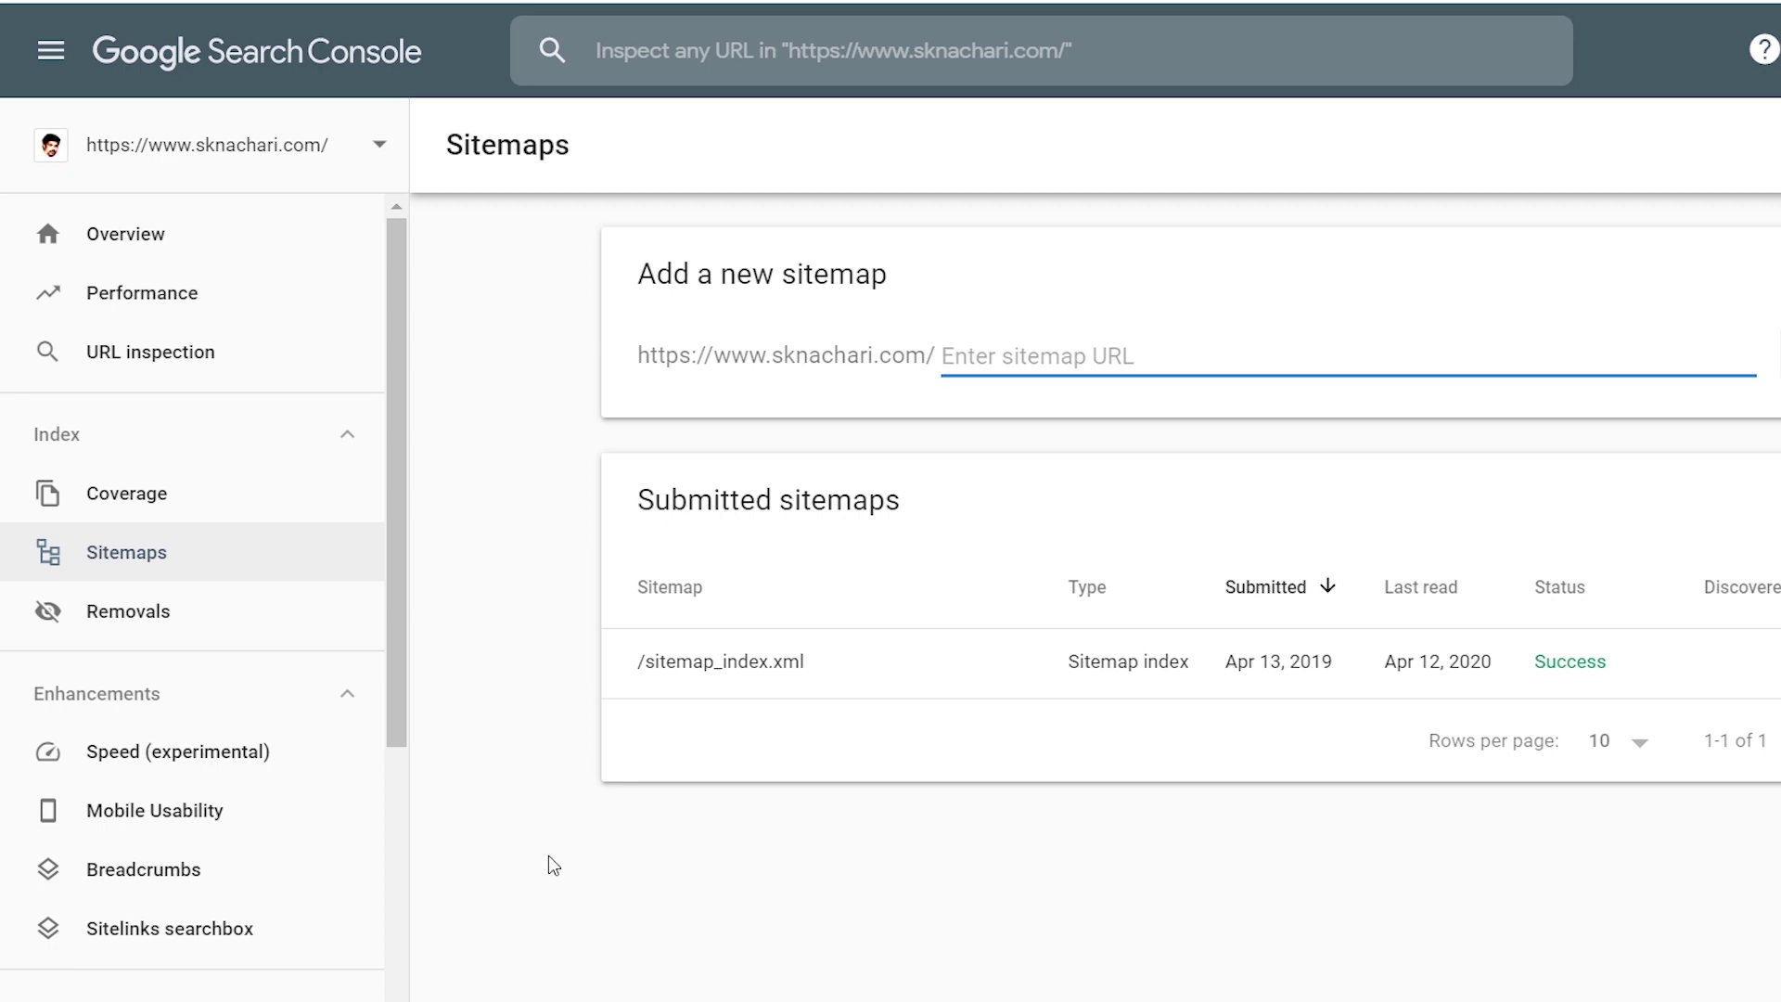
{"action": "type", "text": "sitemap_index.xml"}
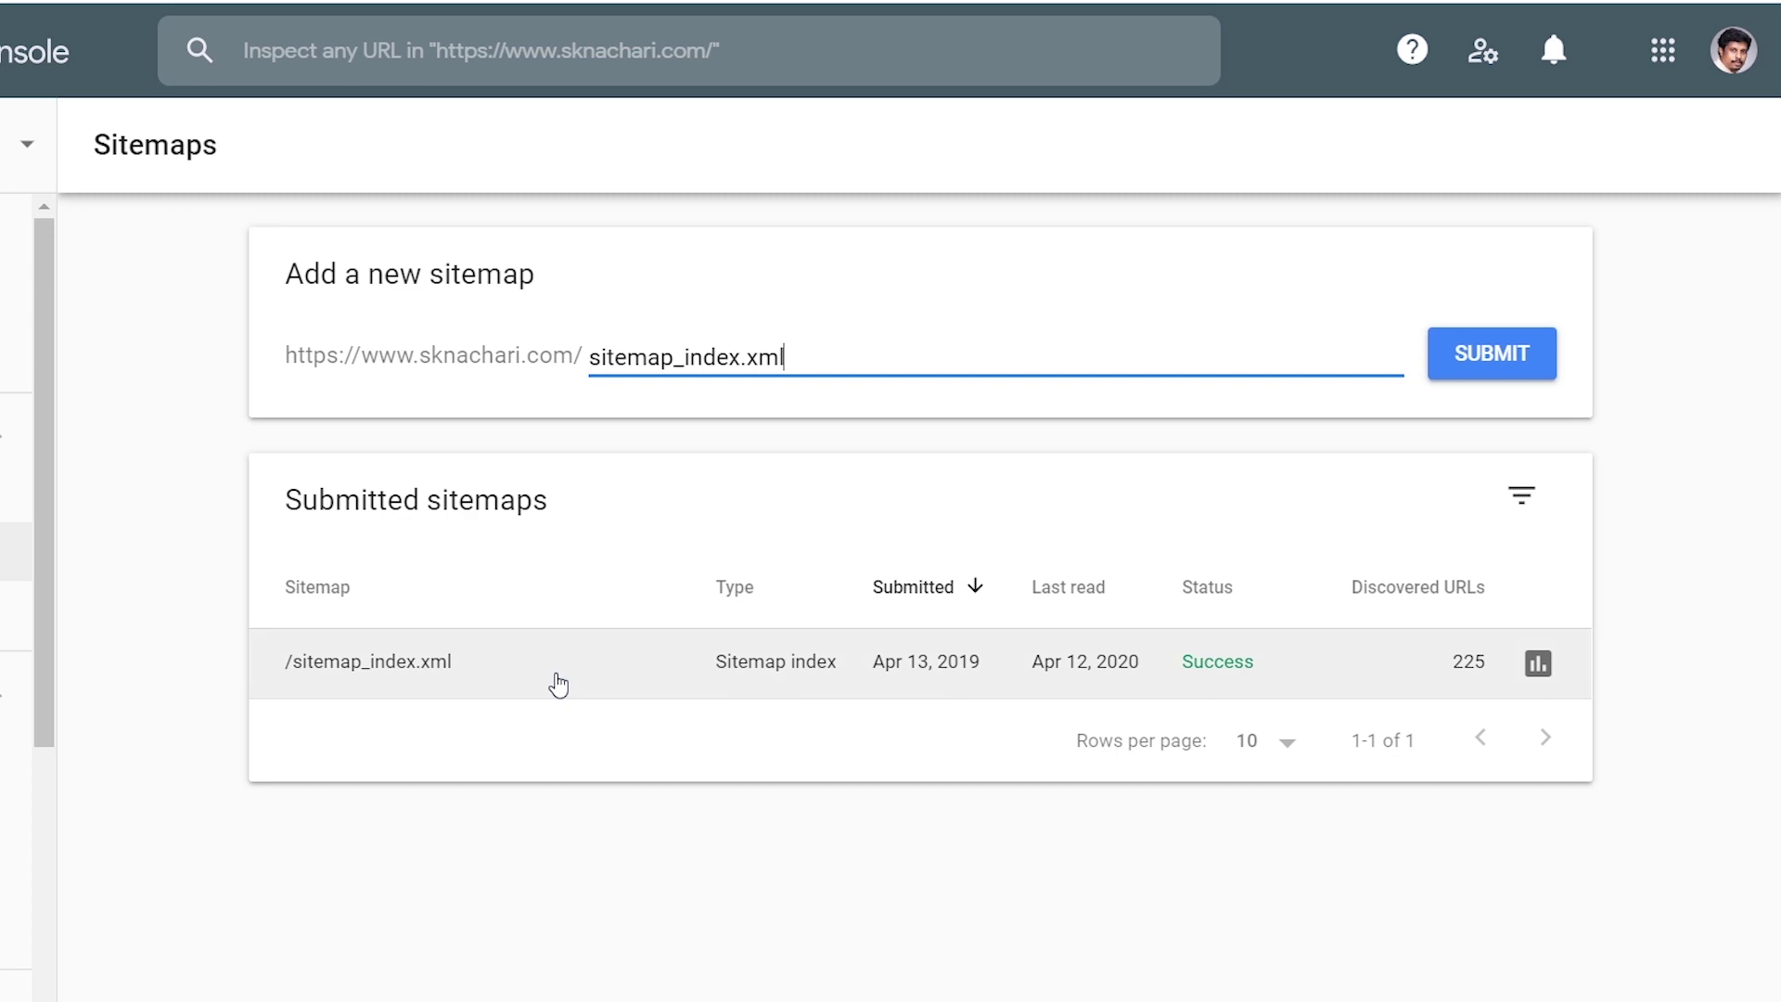
{"action": "left_click", "coordinate": [559, 684]}
{"action": "scroll", "coordinate": [608, 788], "scroll_direction": "down", "scroll_amount": 2}
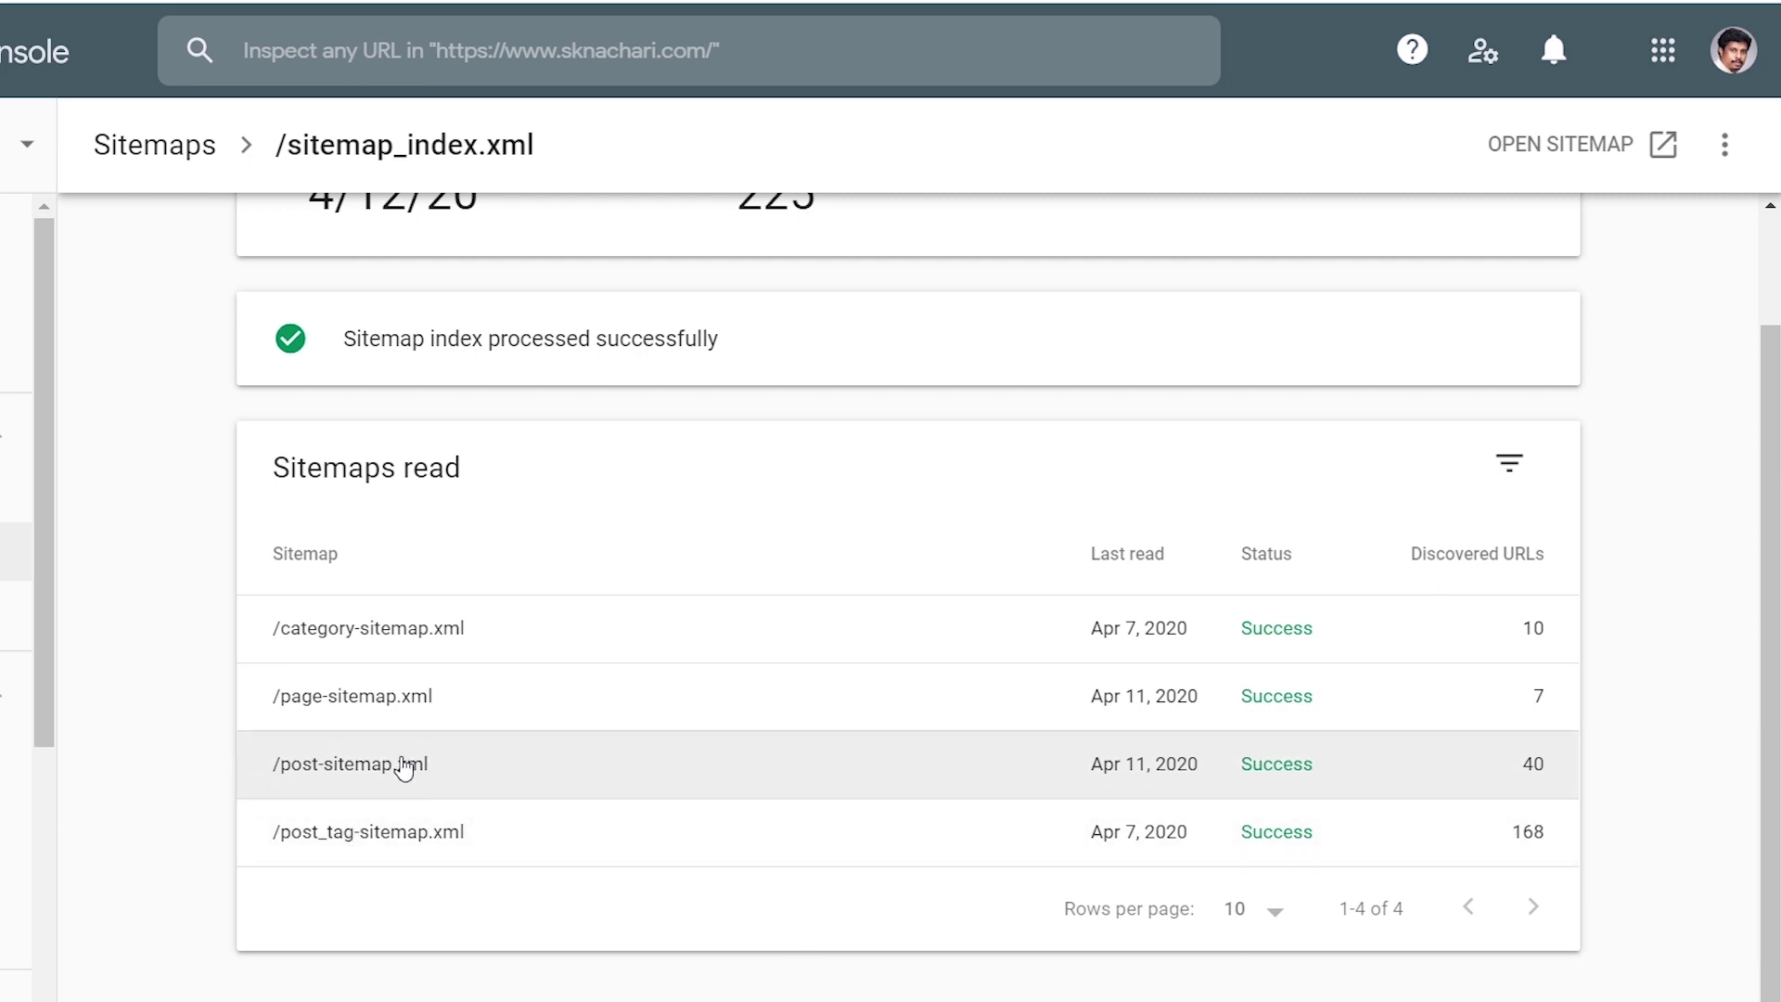
{"action": "scroll", "coordinate": [696, 649], "scroll_direction": "up", "scroll_amount": 2}
{"action": "scroll", "coordinate": [712, 902], "scroll_direction": "down", "scroll_amount": 2}
{"action": "scroll", "coordinate": [712, 903], "scroll_direction": "up", "scroll_amount": 2}
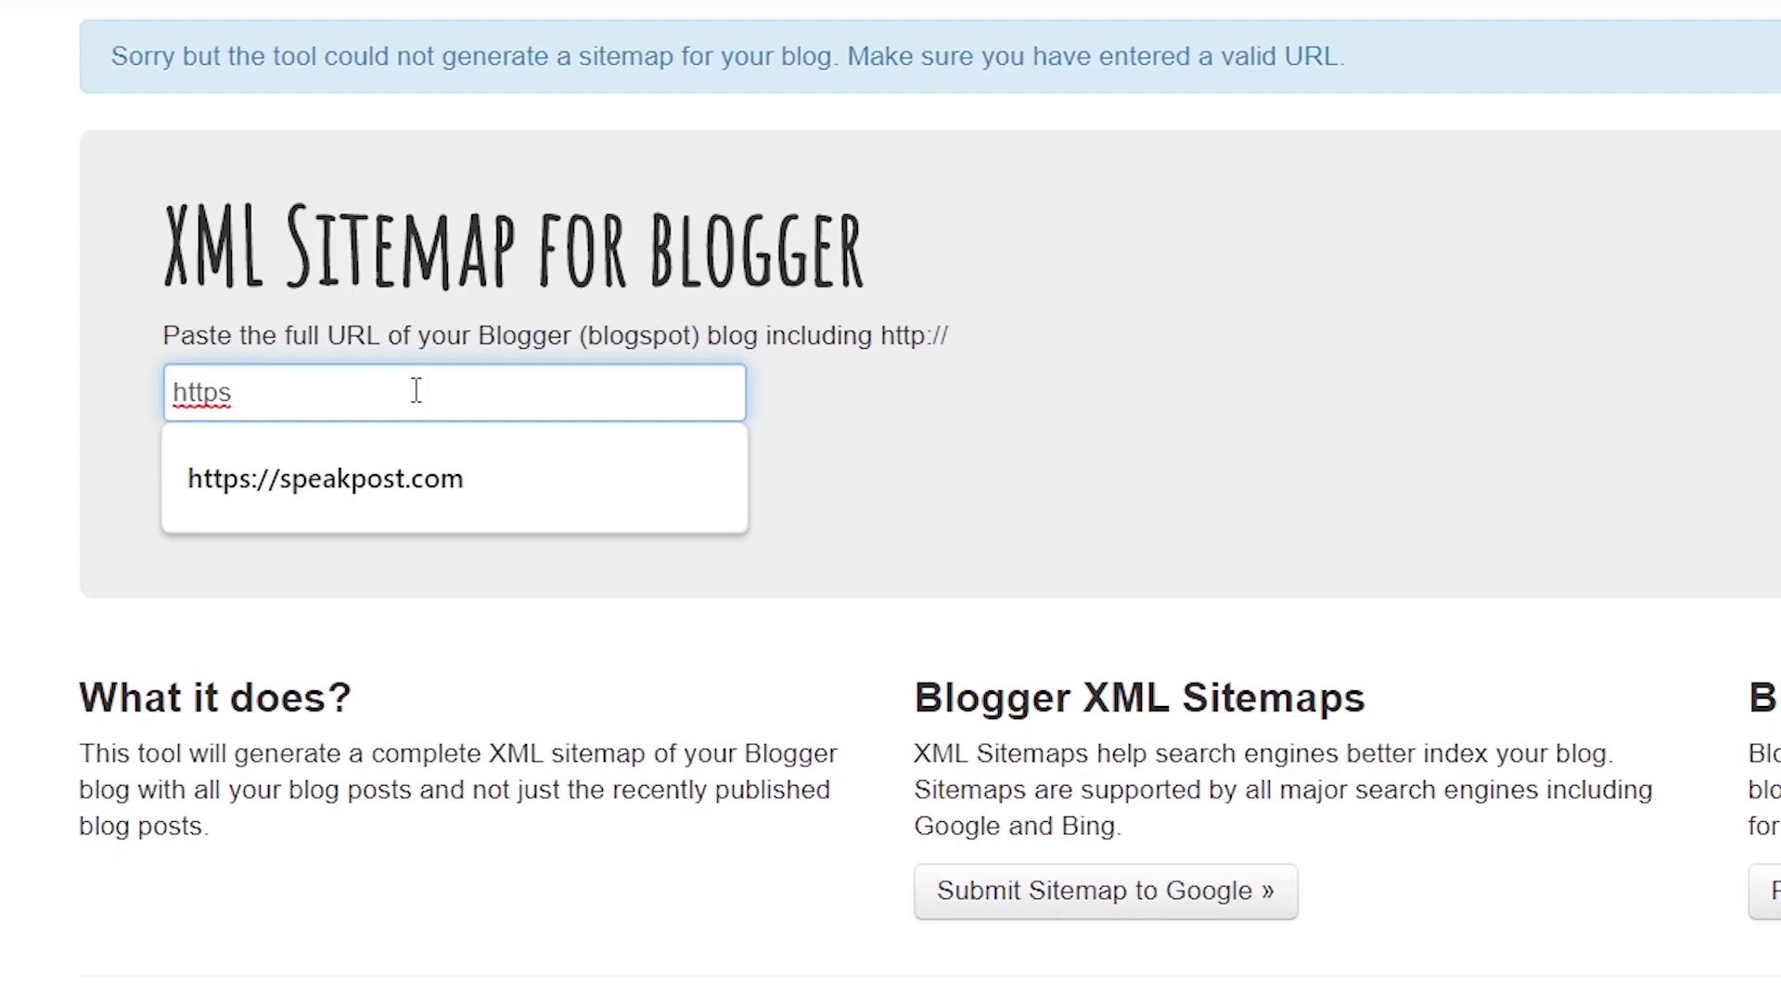
{"action": "type", "text": "://www"}
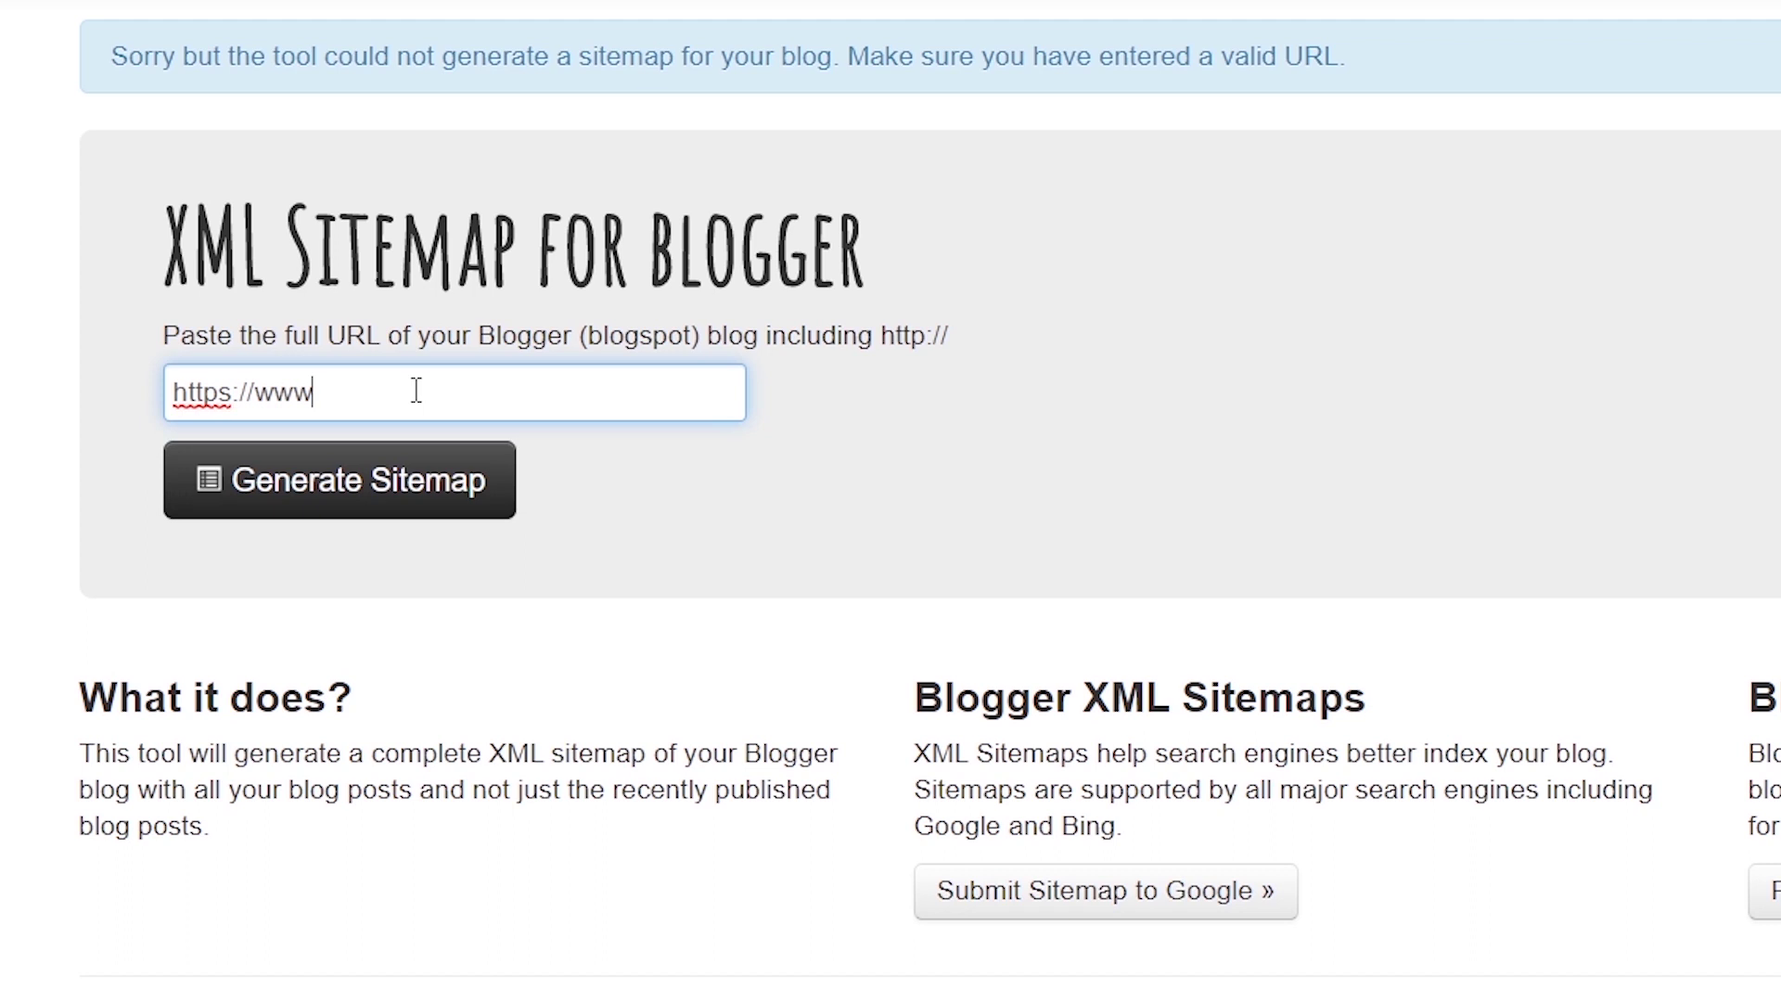
{"action": "type", "text": ".speakpost.com"}
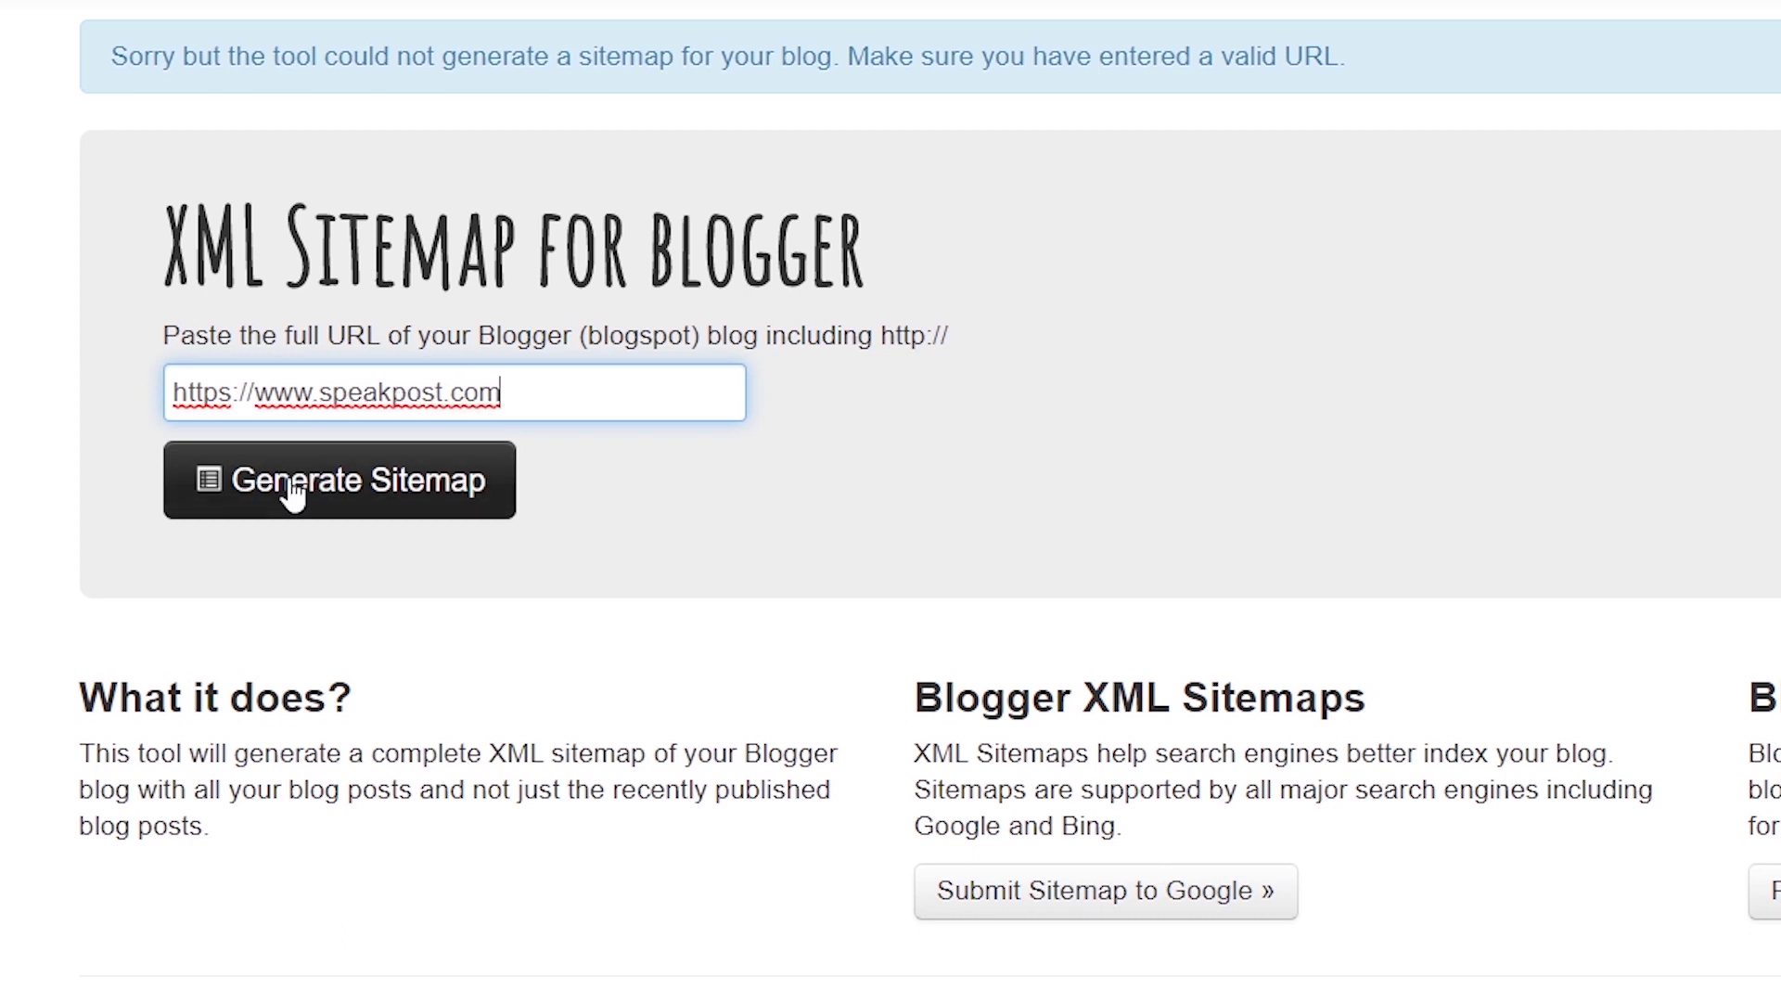
{"action": "left_click", "coordinate": [295, 497]}
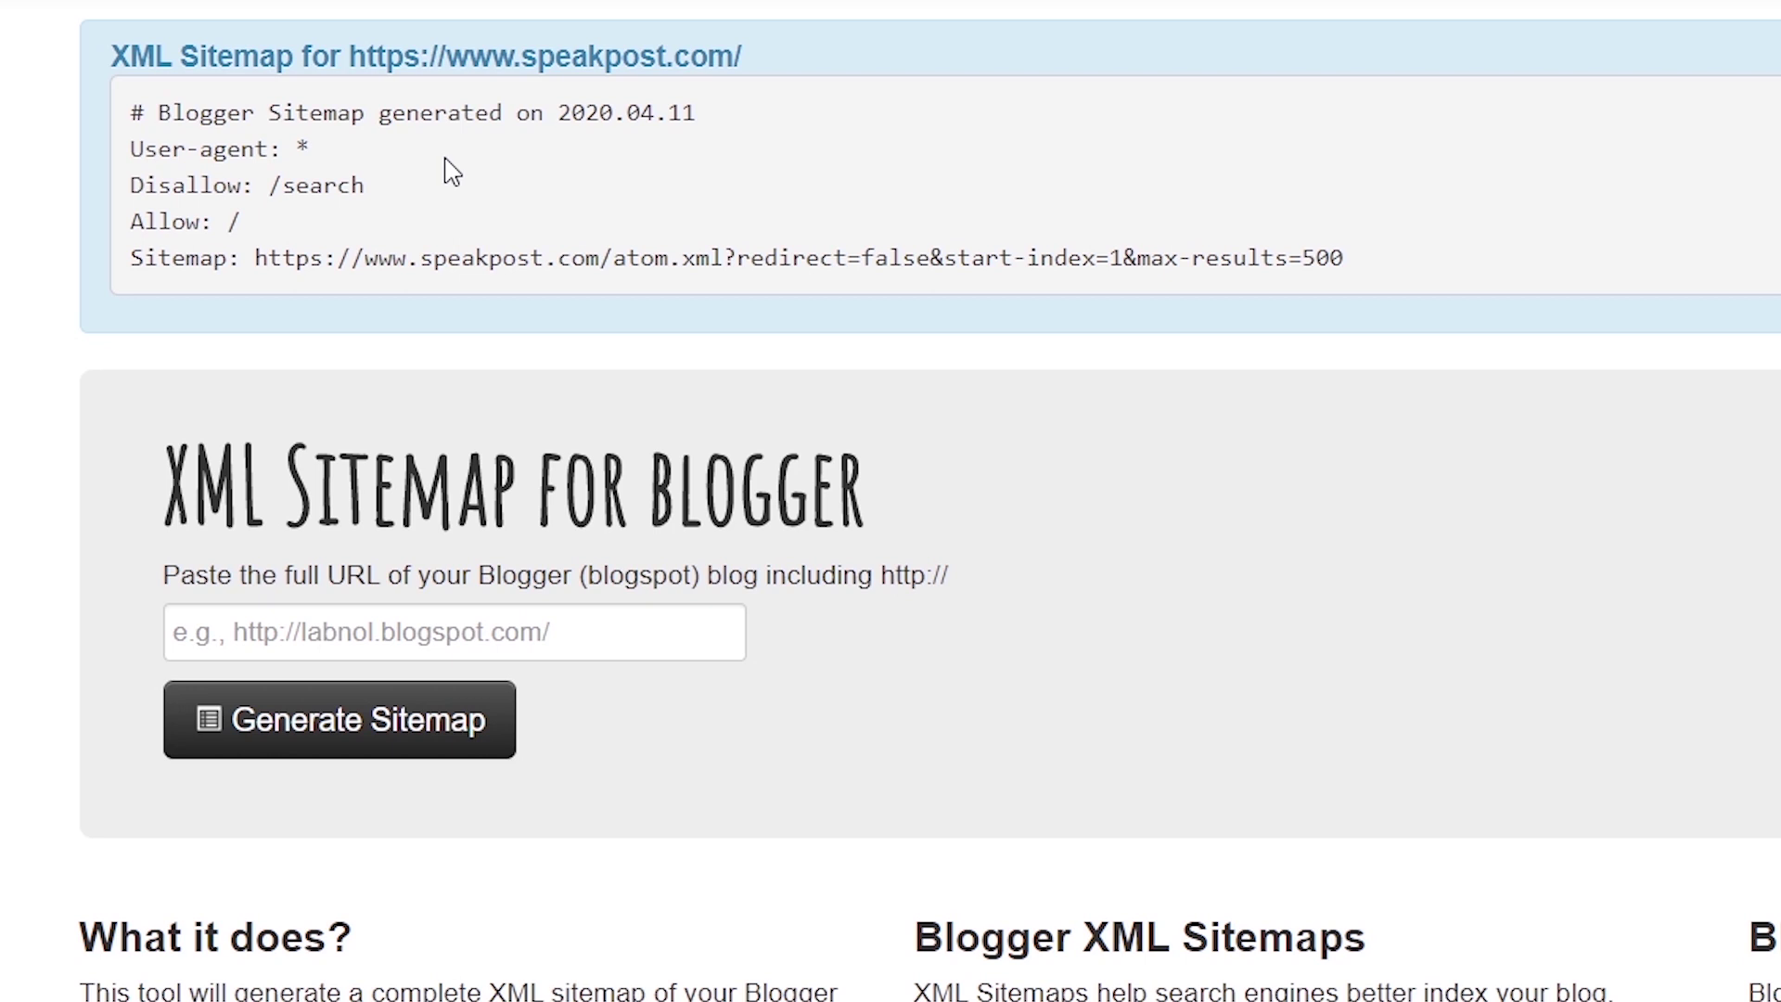
{"action": "left_click_drag", "start_coordinate": [450, 171], "coordinate": [1387, 275]}
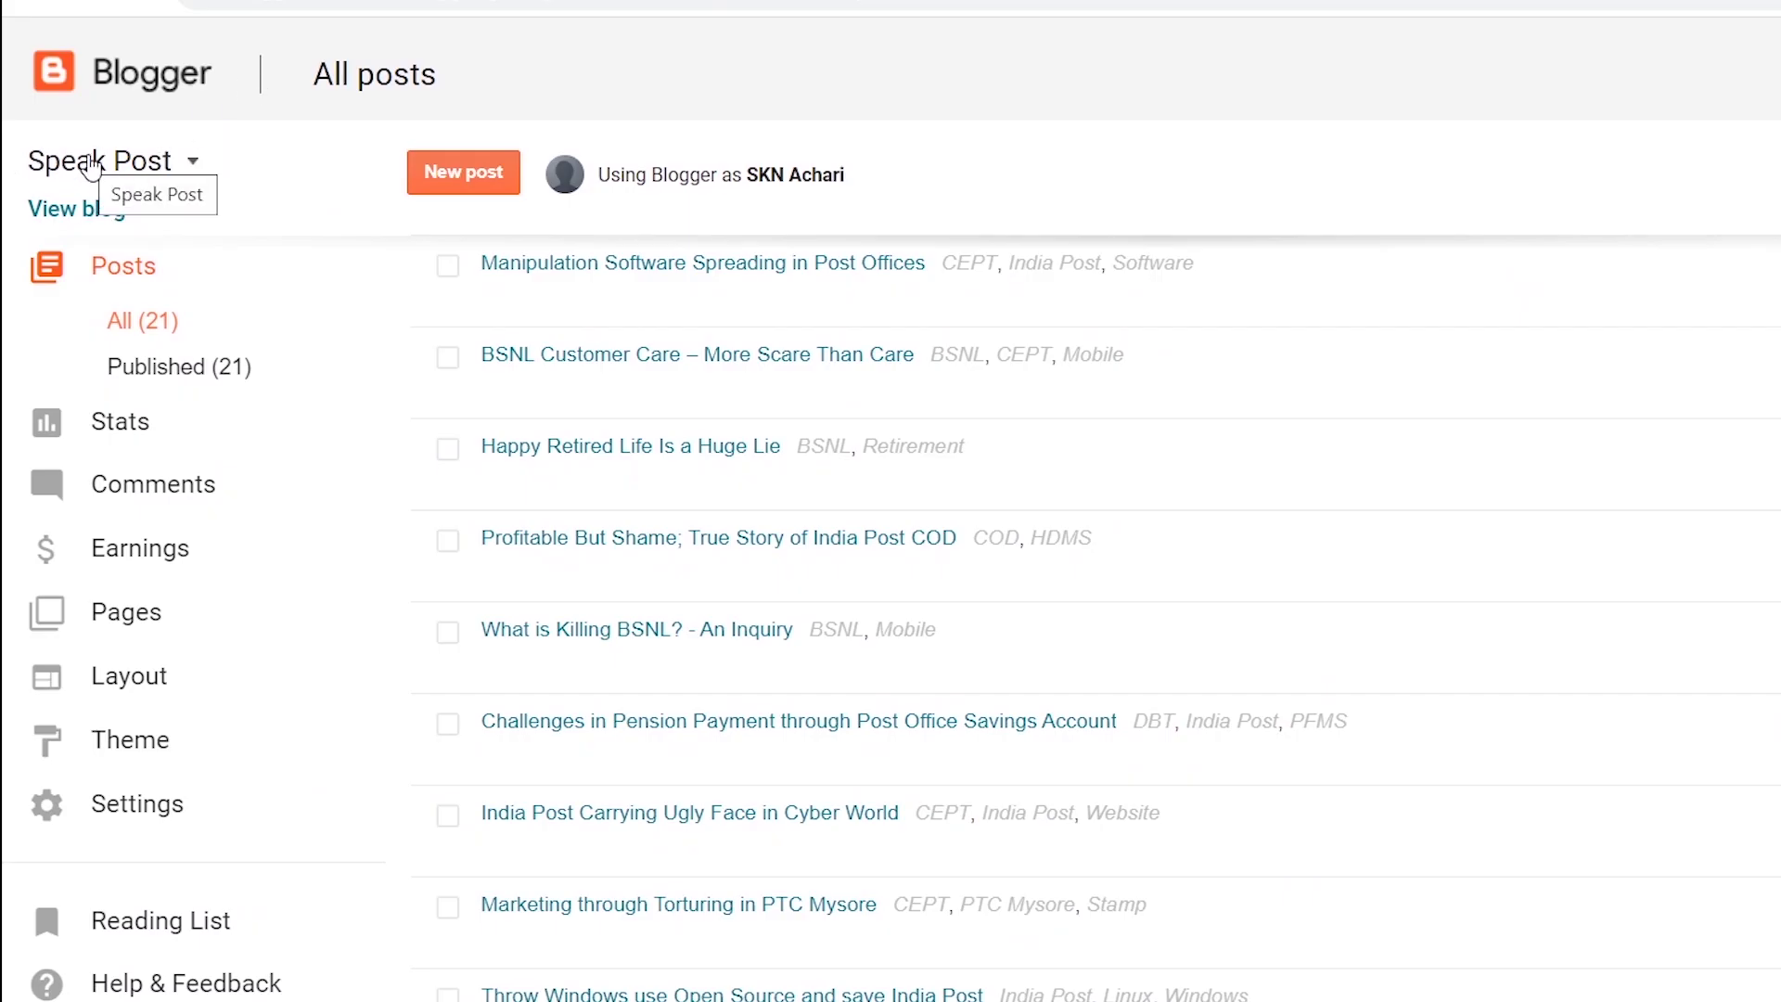
Go to the blog's Search preferences in Blogger settings
{"action": "left_click", "coordinate": [165, 806]}
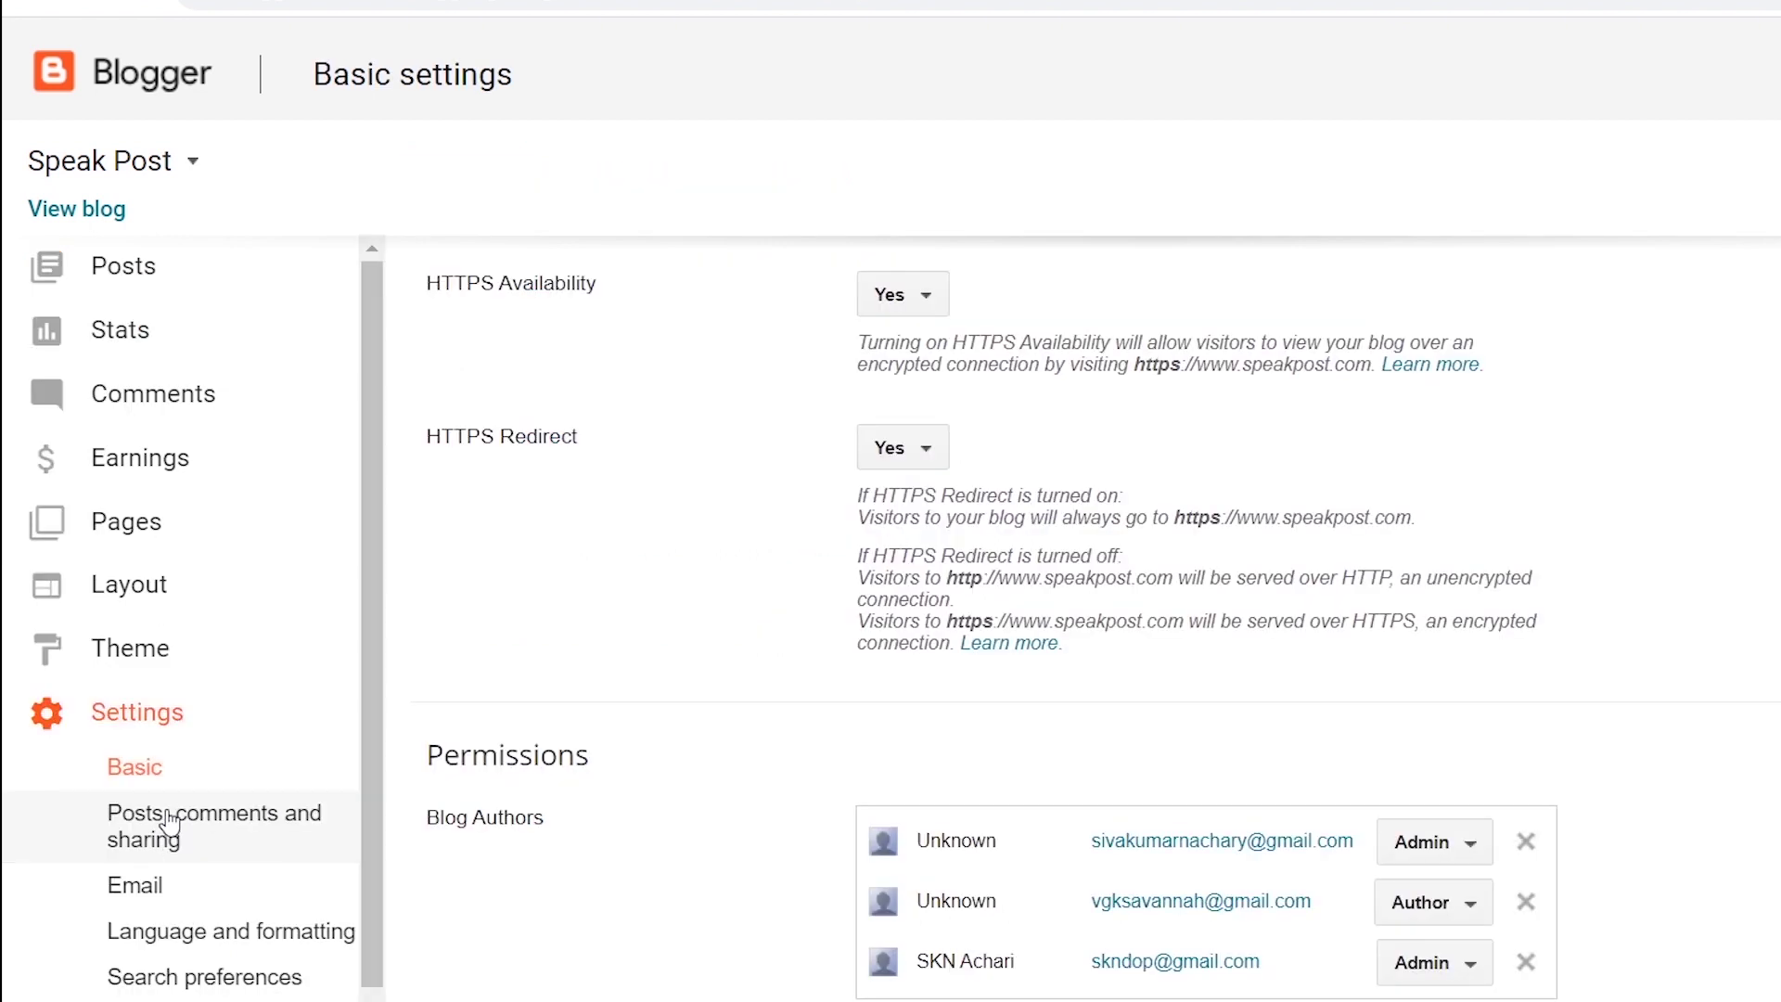
{"action": "scroll", "coordinate": [320, 891], "scroll_direction": "down", "scroll_amount": 1}
{"action": "scroll", "coordinate": [320, 890], "scroll_direction": "down", "scroll_amount": 2}
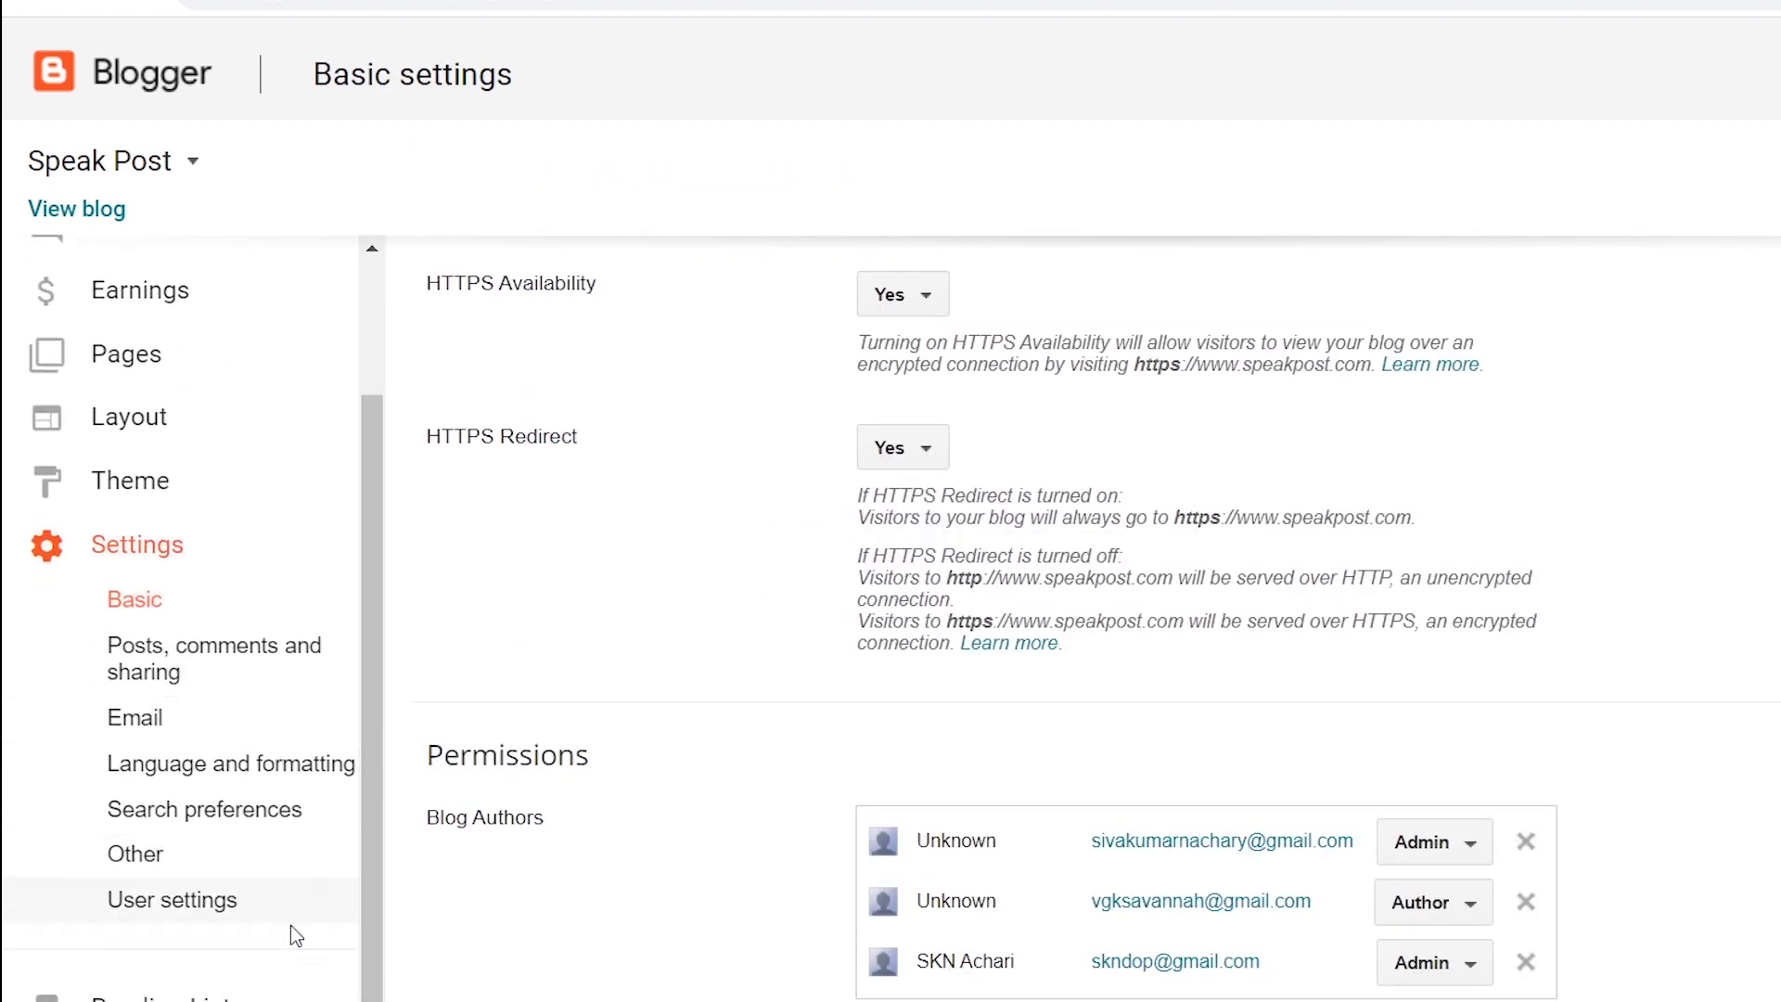
{"action": "left_click", "coordinate": [220, 820]}
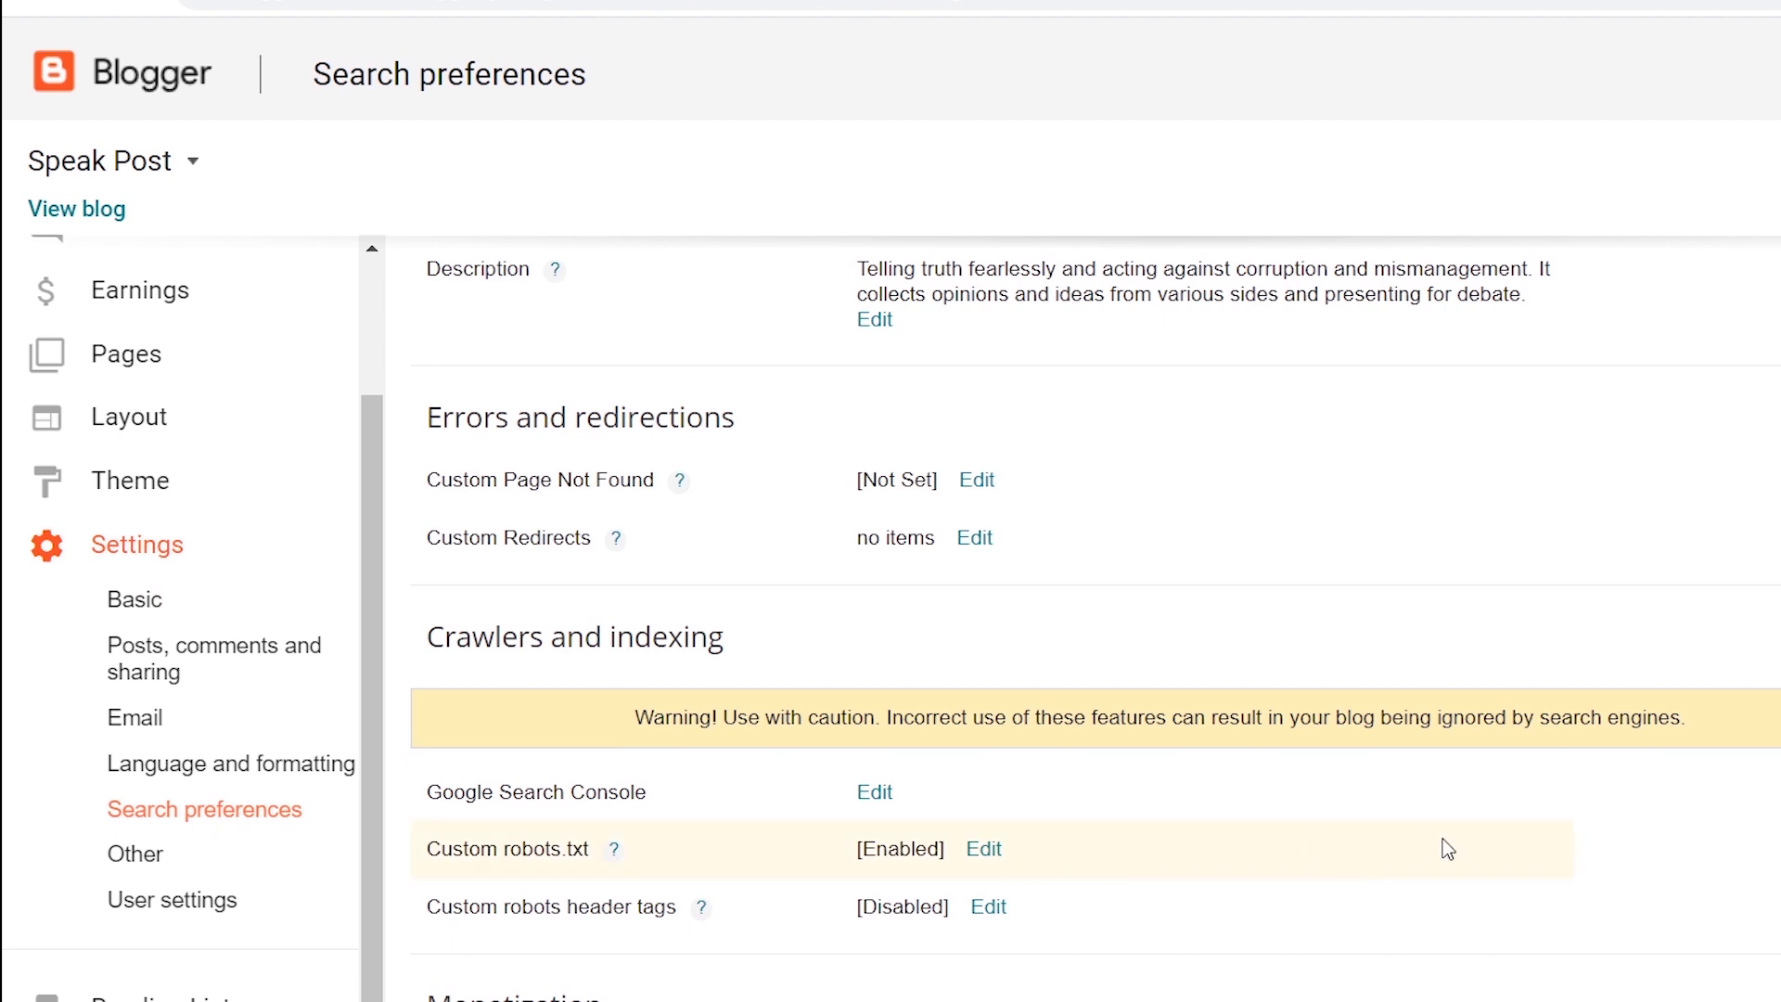
Set custom robots.txt to Yes, focus the empty rules box, and switch to the Notepad draft
{"action": "left_click", "coordinate": [979, 849]}
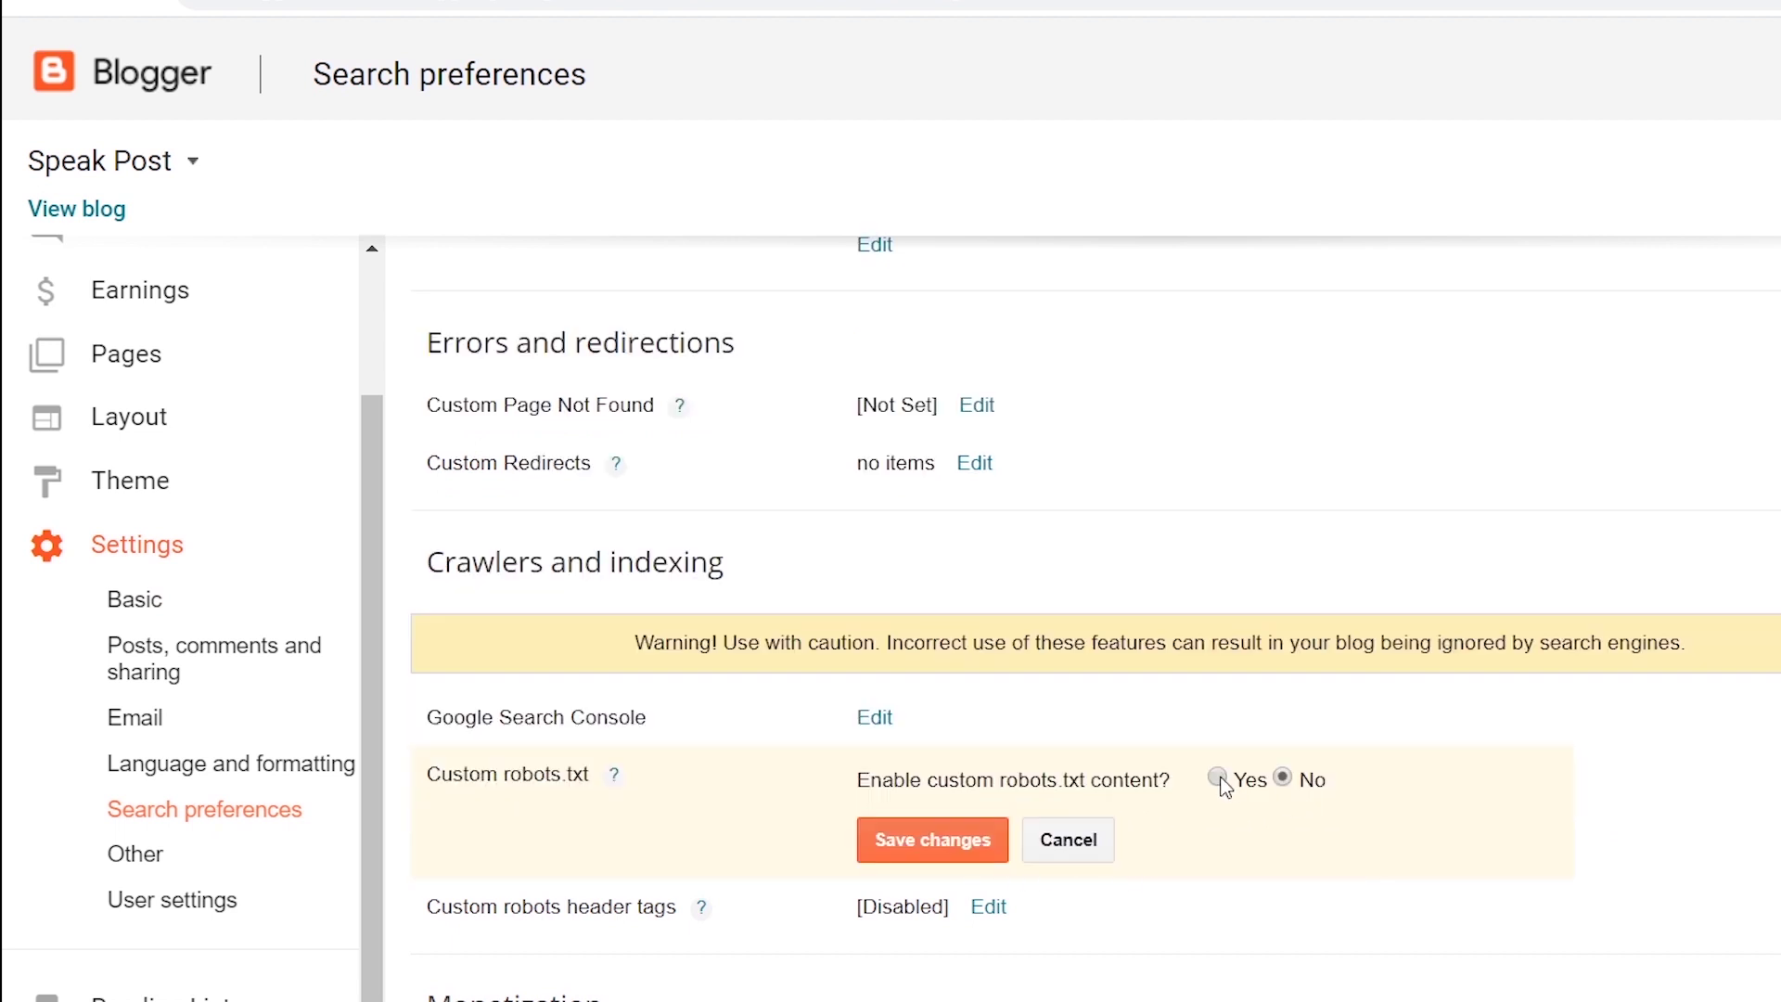
{"action": "left_click", "coordinate": [1216, 779]}
{"action": "scroll", "coordinate": [1223, 784], "scroll_direction": "down", "scroll_amount": 3}
{"action": "left_click", "coordinate": [1242, 667]}
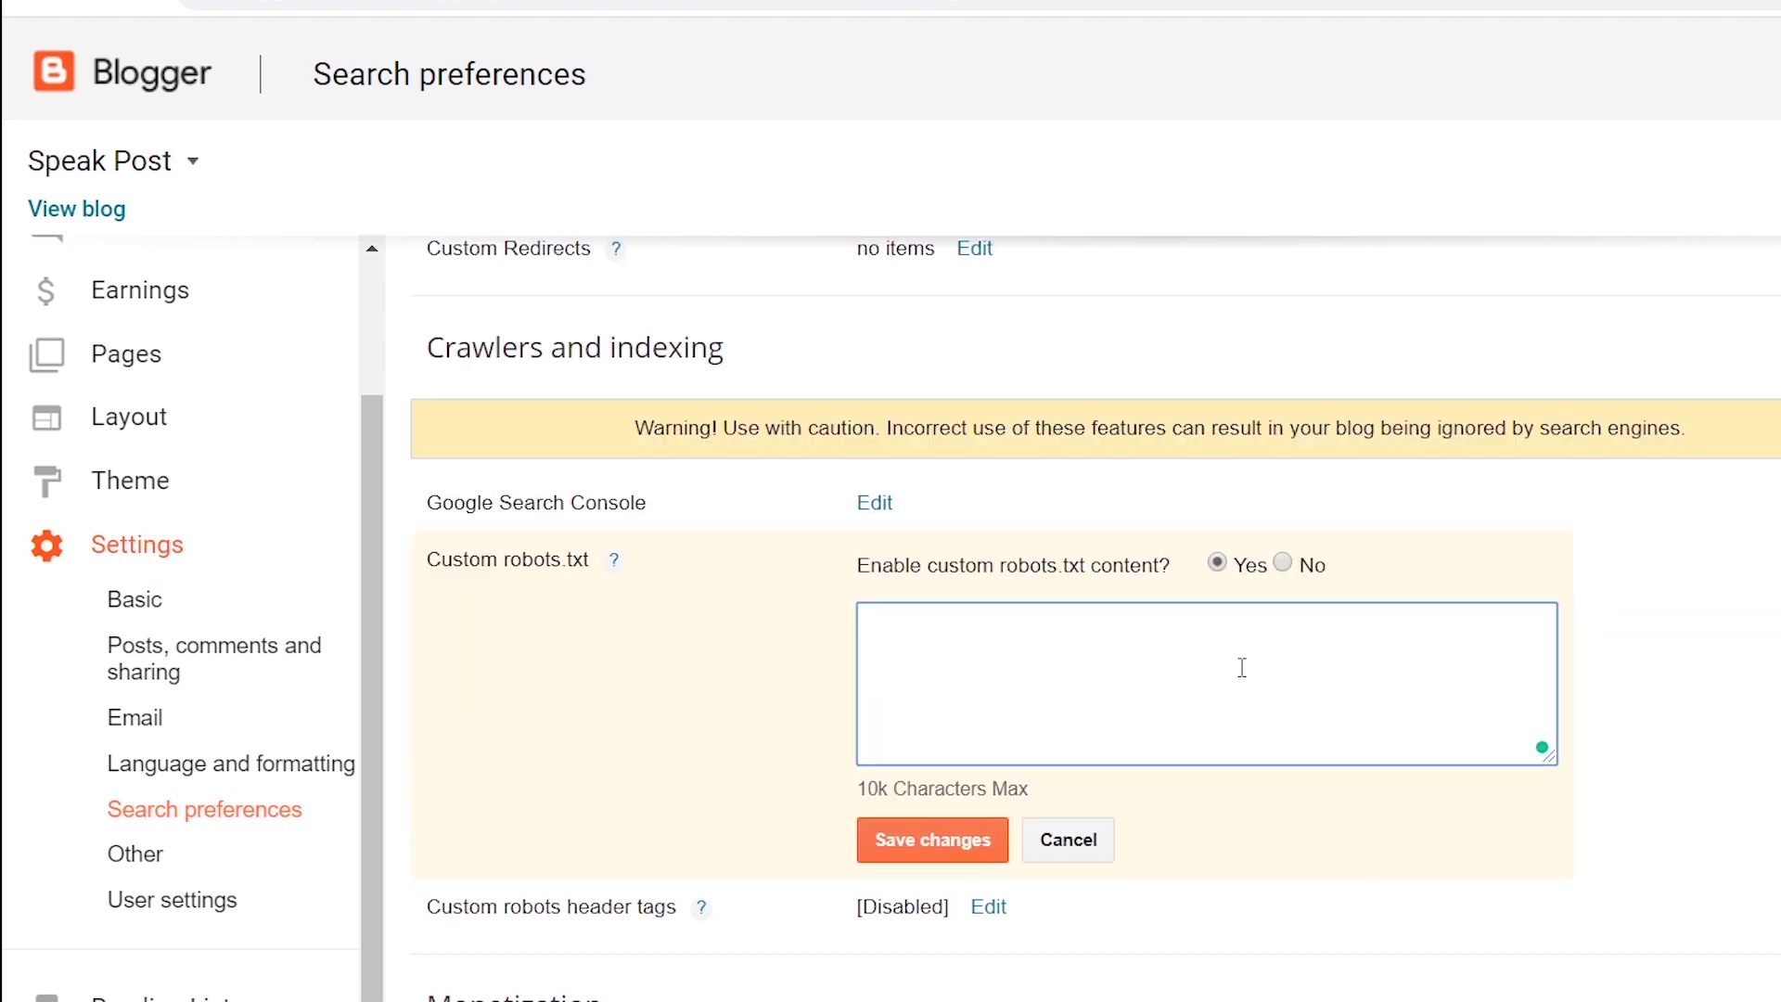
{"action": "key", "text": "alt+Tab"}
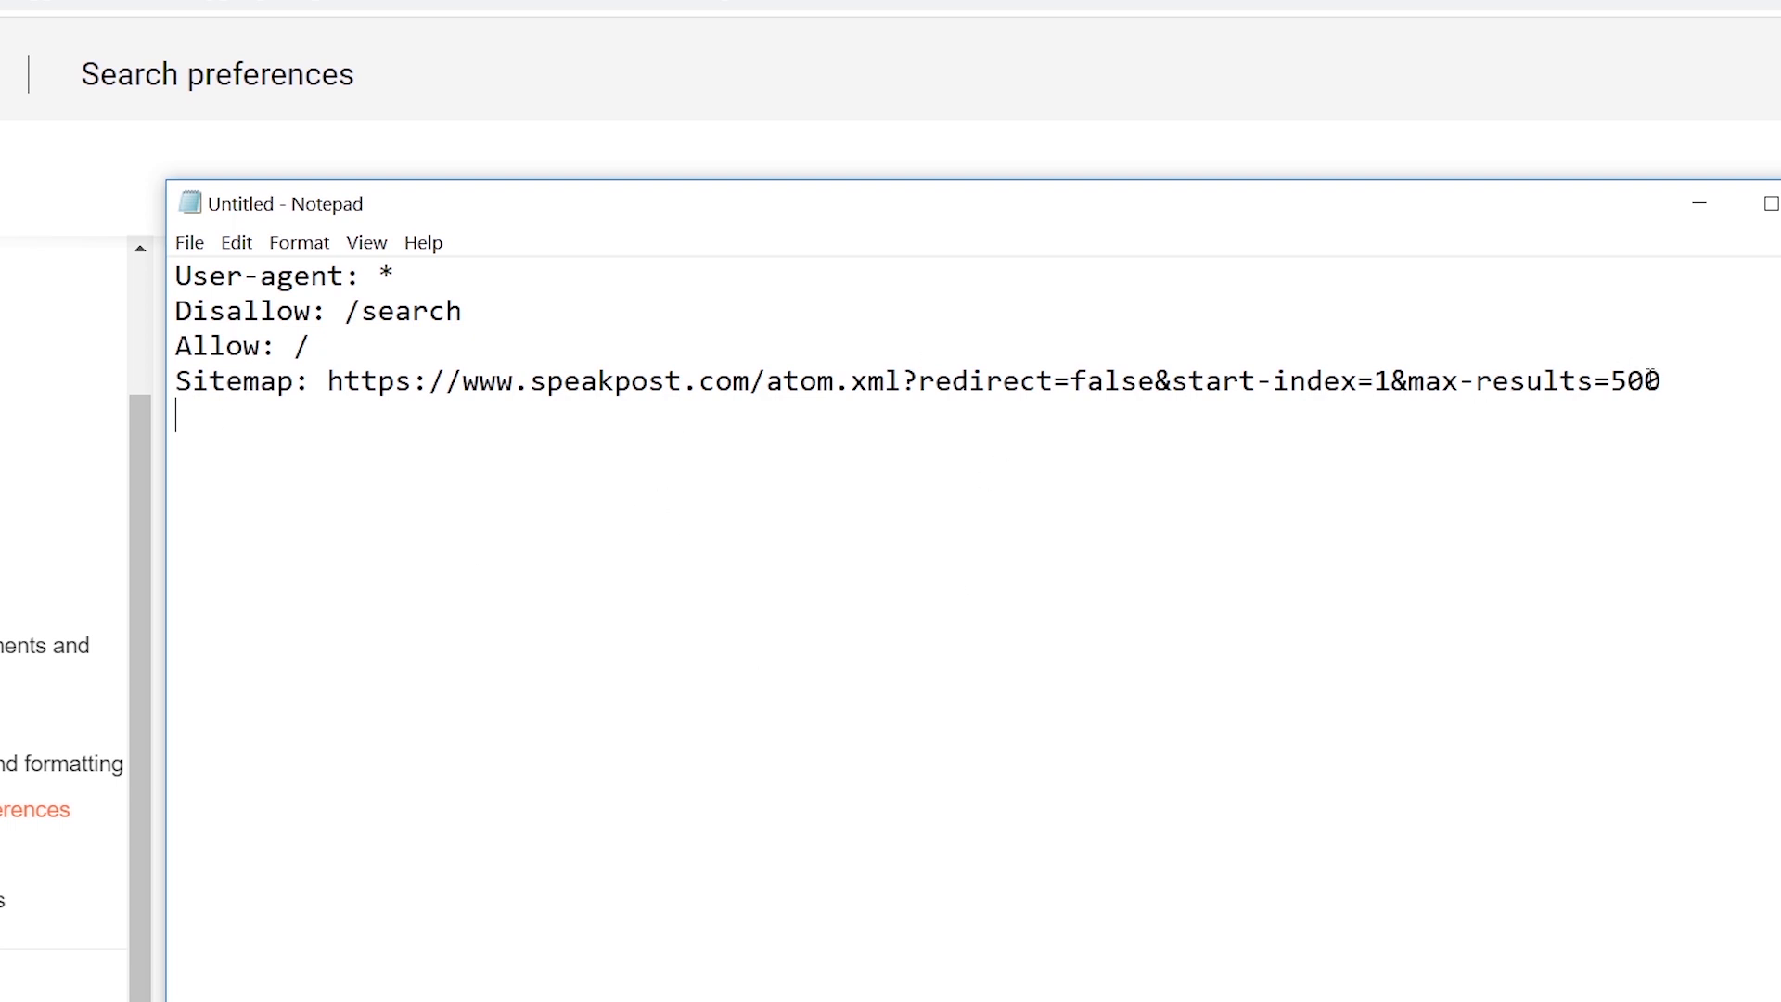
In Notepad, duplicate the Sitemap line and change its start-index to 501
{"action": "left_click_drag", "start_coordinate": [1674, 375], "coordinate": [147, 377]}
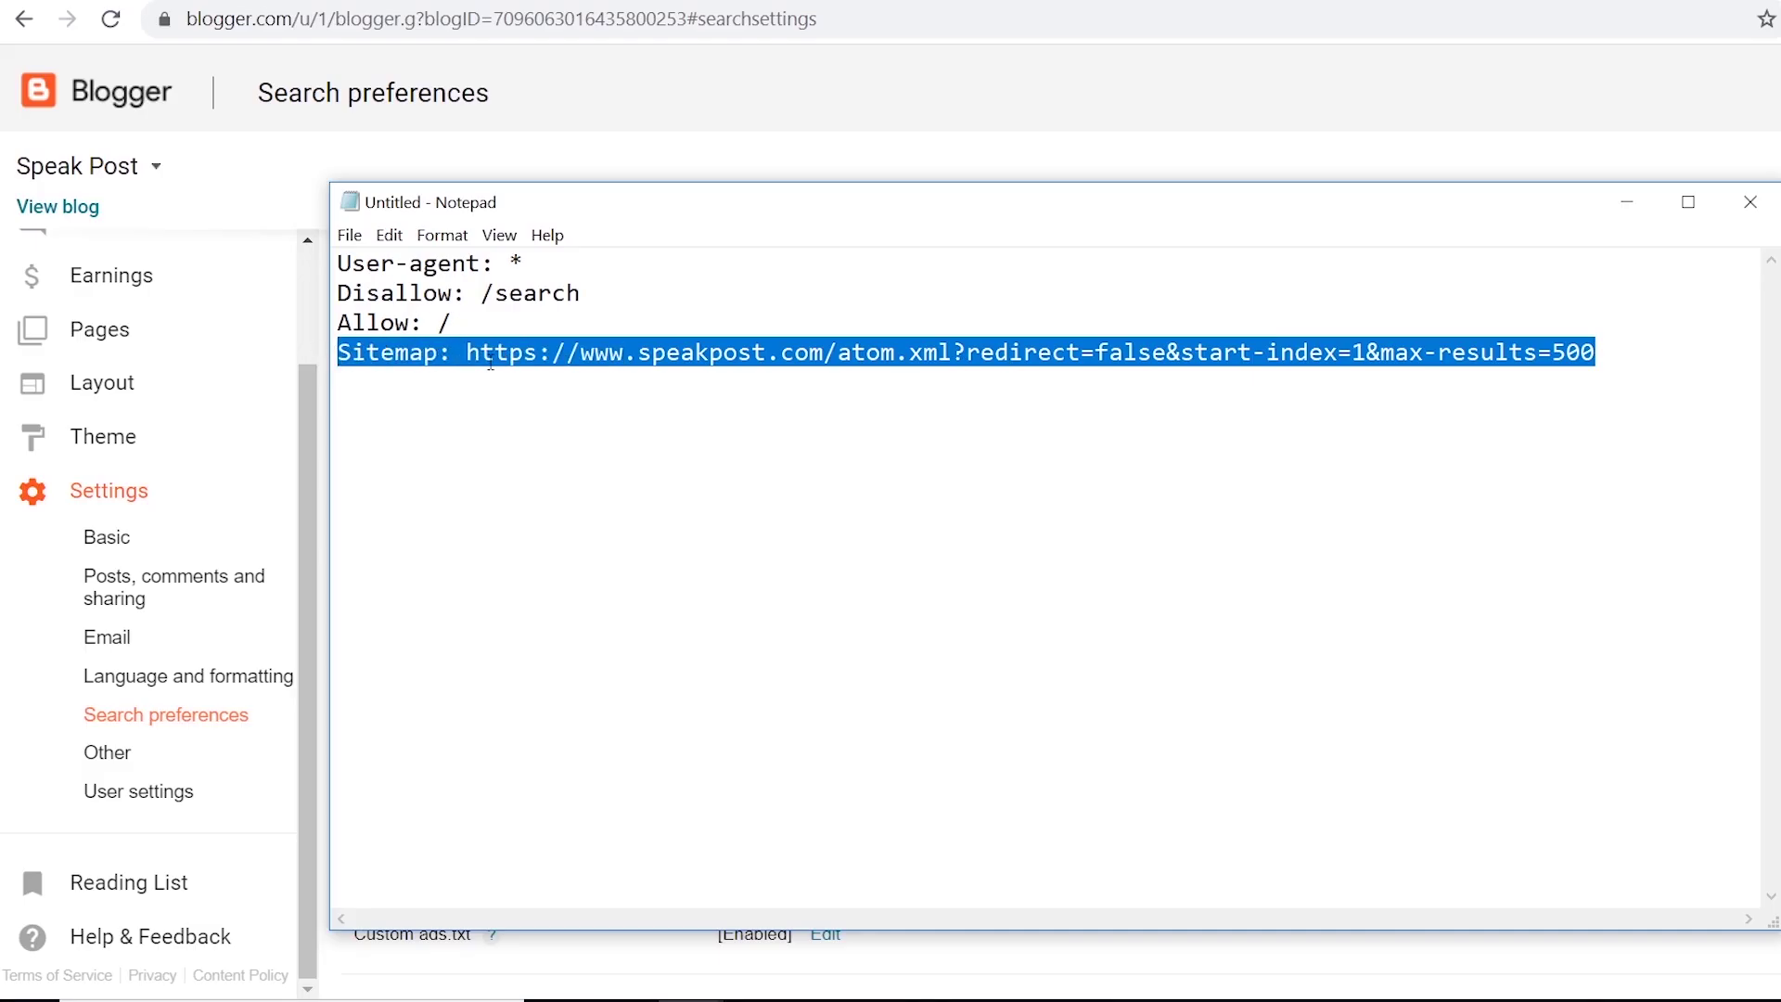
{"action": "right_click", "coordinate": [637, 353]}
{"action": "left_click", "coordinate": [705, 420]}
{"action": "left_click", "coordinate": [1641, 360]}
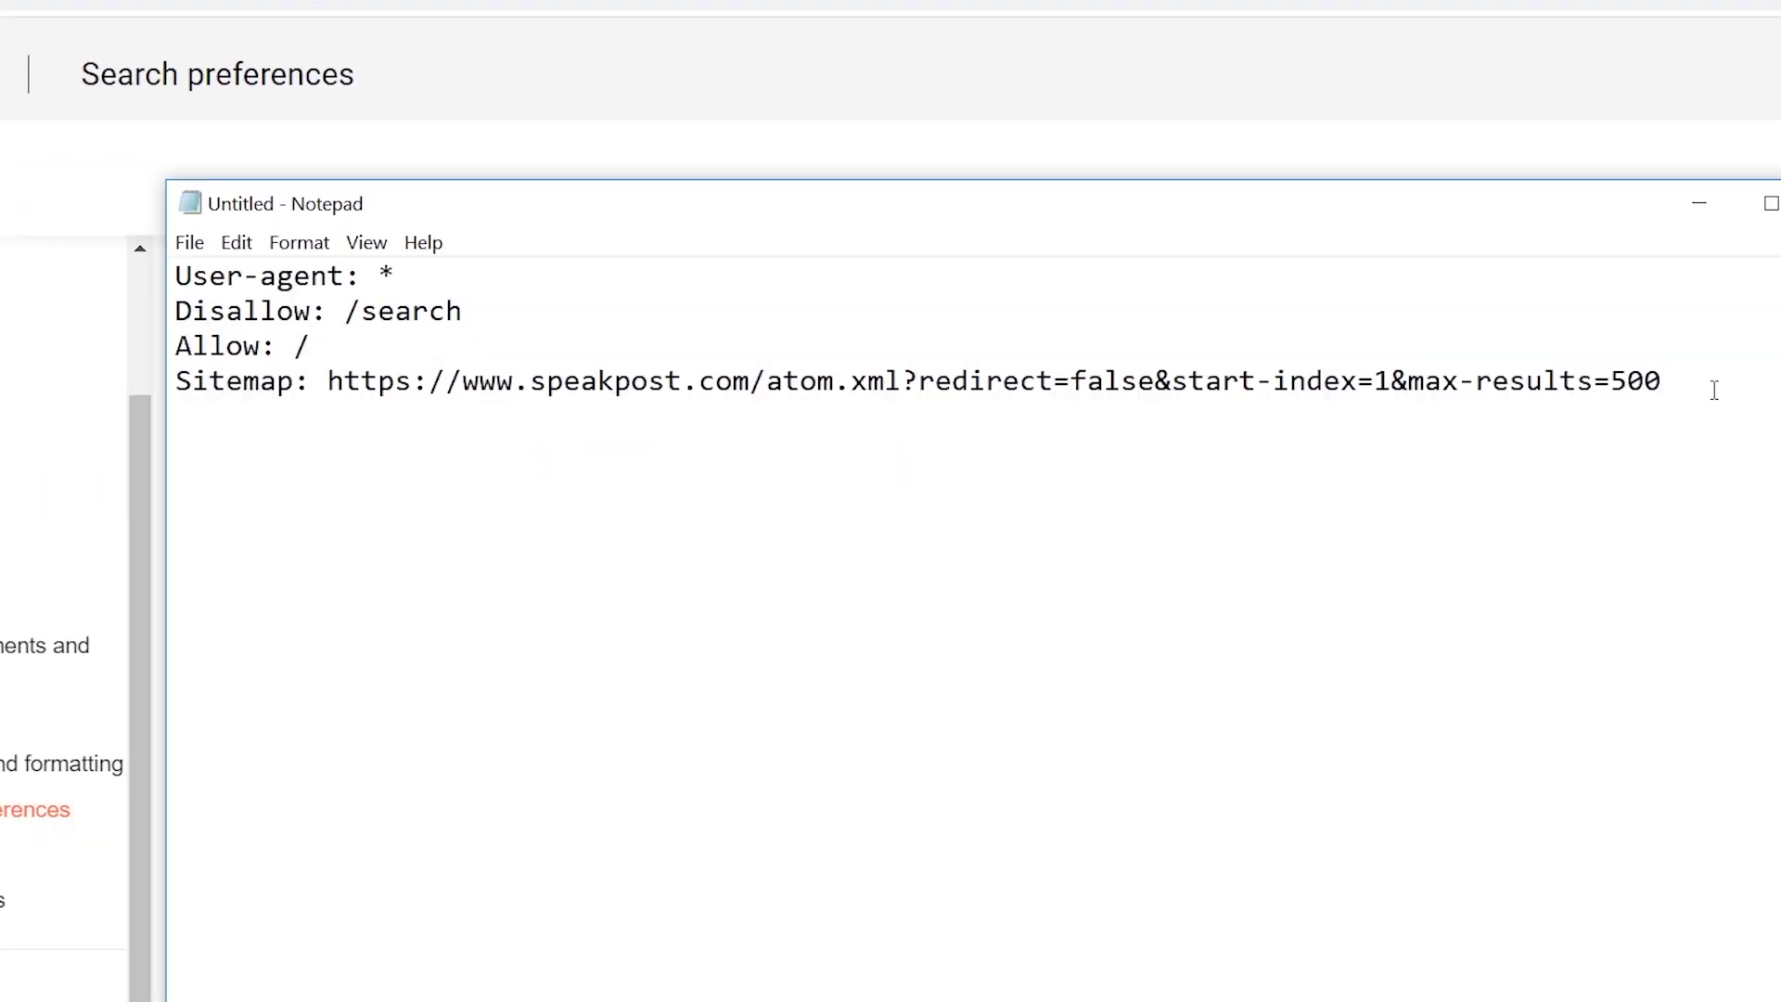
{"action": "key", "text": "Return"}
{"action": "right_click", "coordinate": [223, 432]}
{"action": "left_click", "coordinate": [243, 542]}
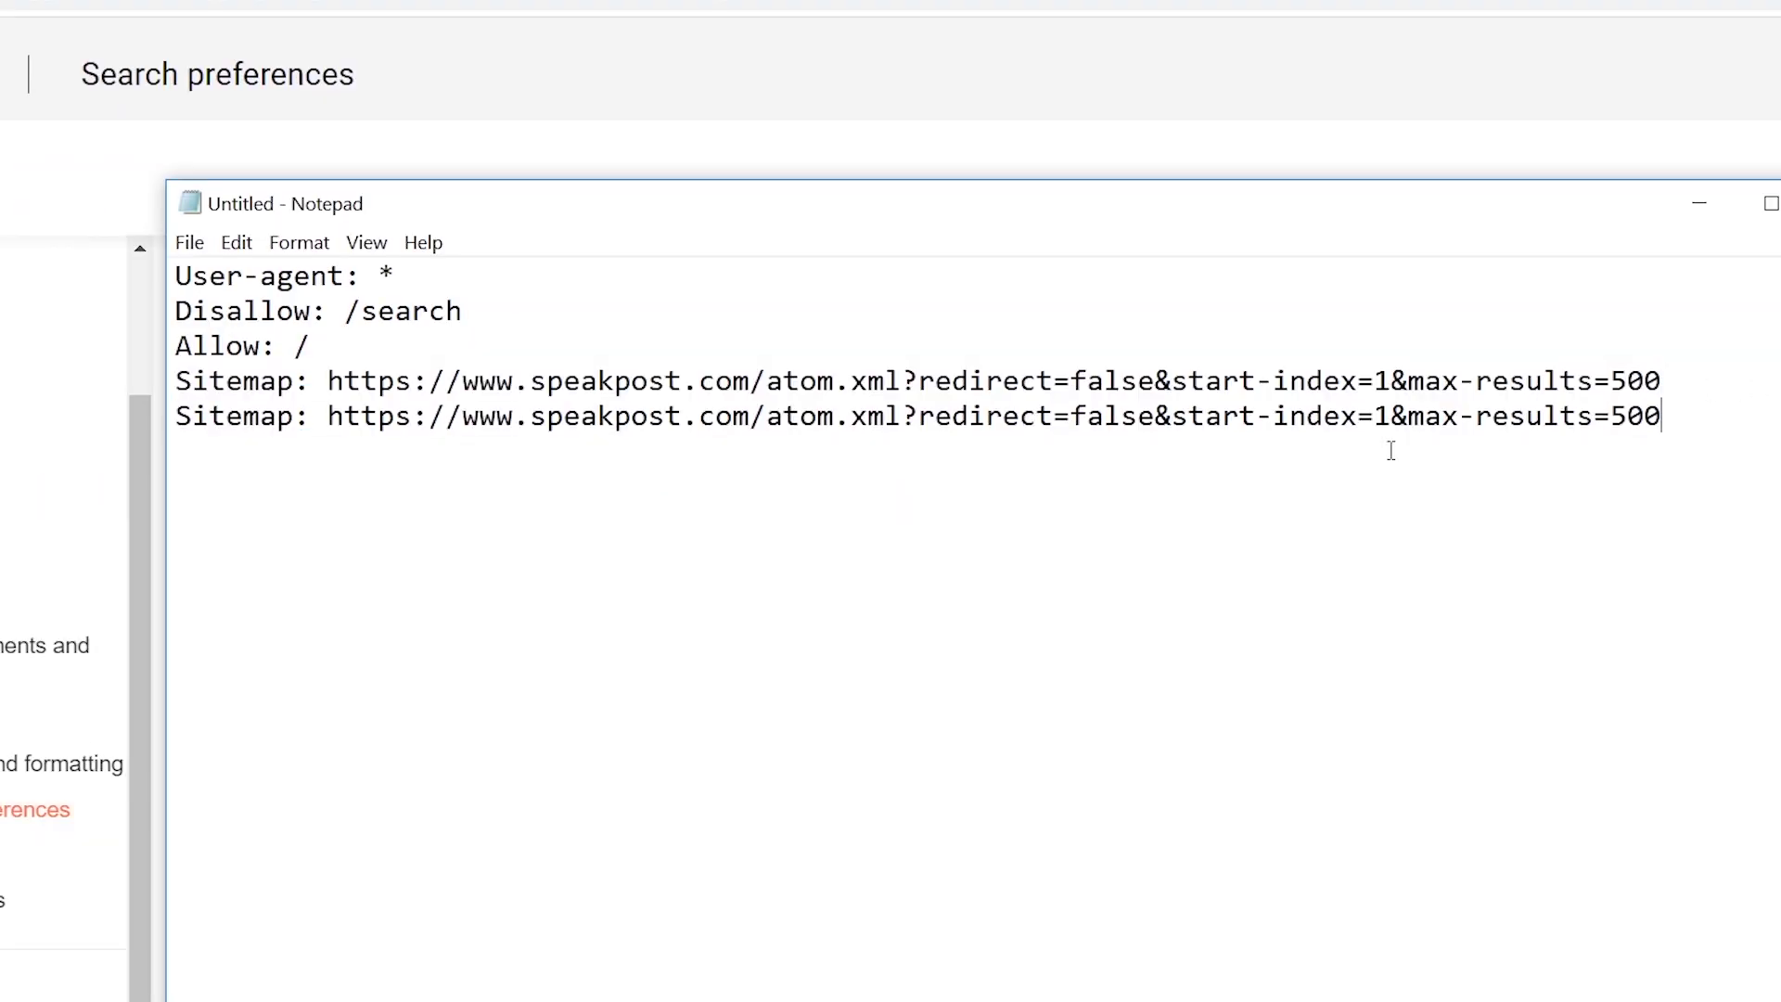
{"action": "left_click", "coordinate": [1382, 412]}
{"action": "type", "text": "50"}
{"action": "left_click", "coordinate": [1571, 484]}
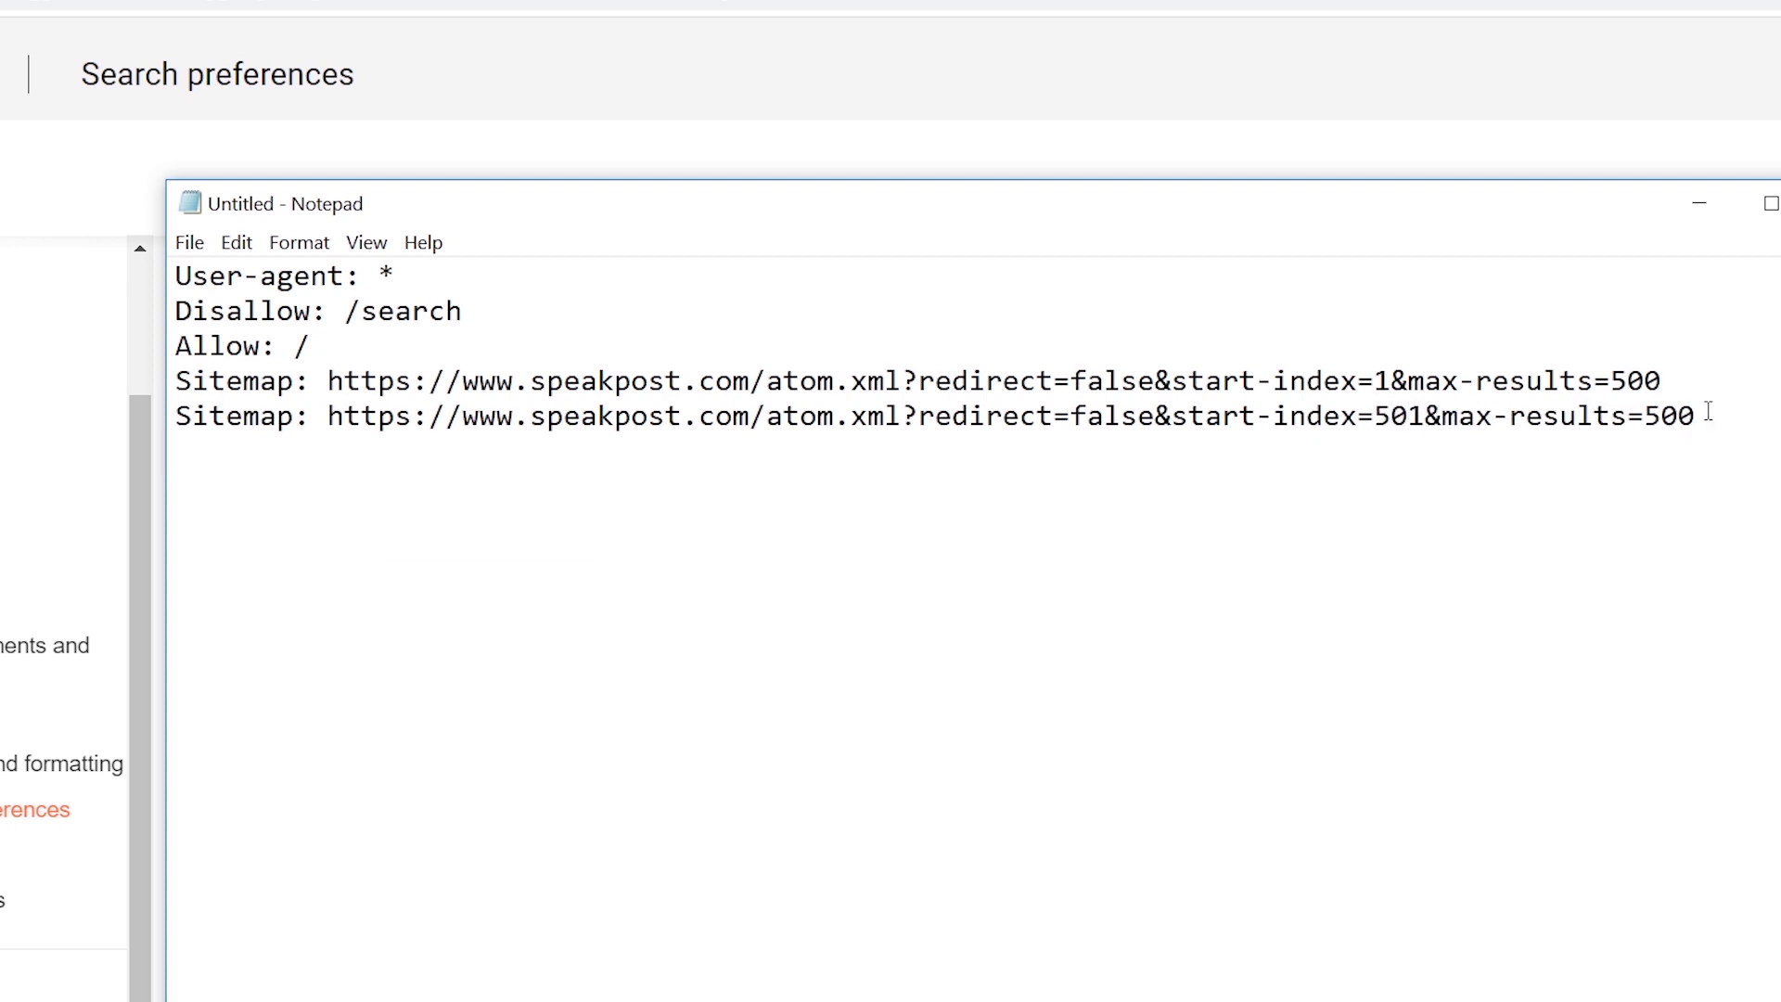
Copy all the drafted robots.txt rules into Blogger's robots.txt box
{"action": "left_click_drag", "start_coordinate": [1702, 416], "coordinate": [175, 276]}
{"action": "right_click", "coordinate": [255, 285]}
{"action": "left_click", "coordinate": [388, 375]}
{"action": "left_click", "coordinate": [150, 325]}
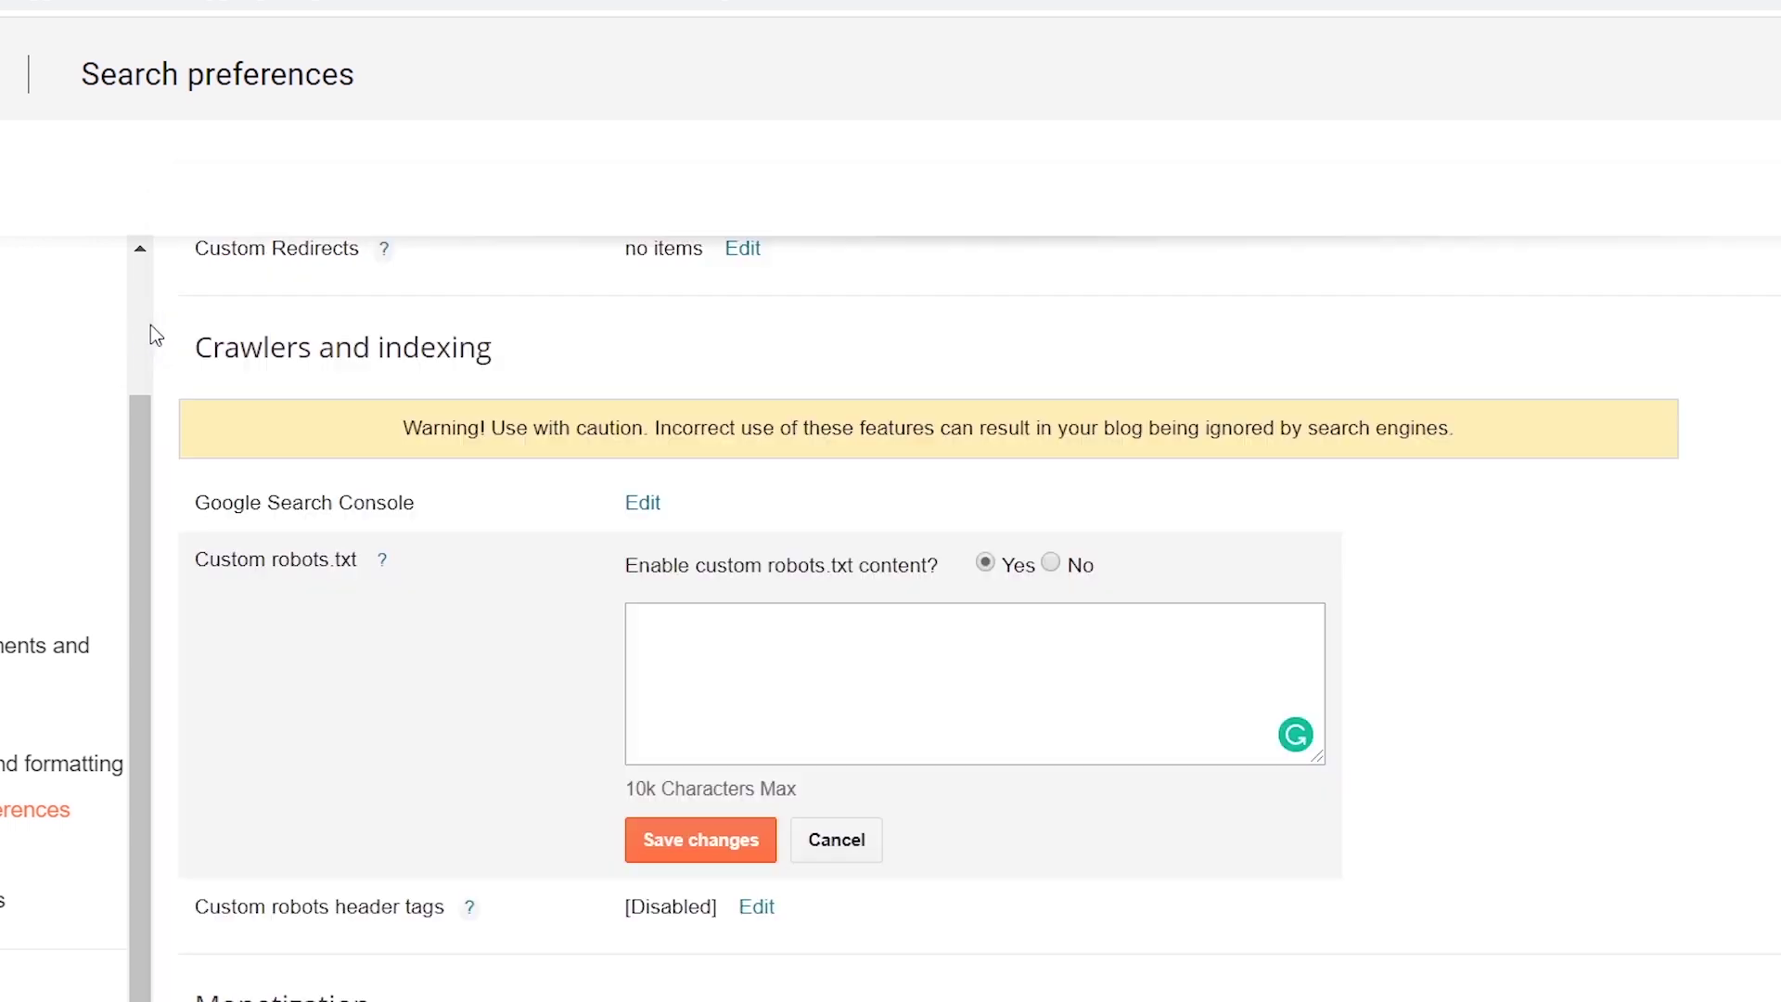
{"action": "right_click", "coordinate": [742, 646]}
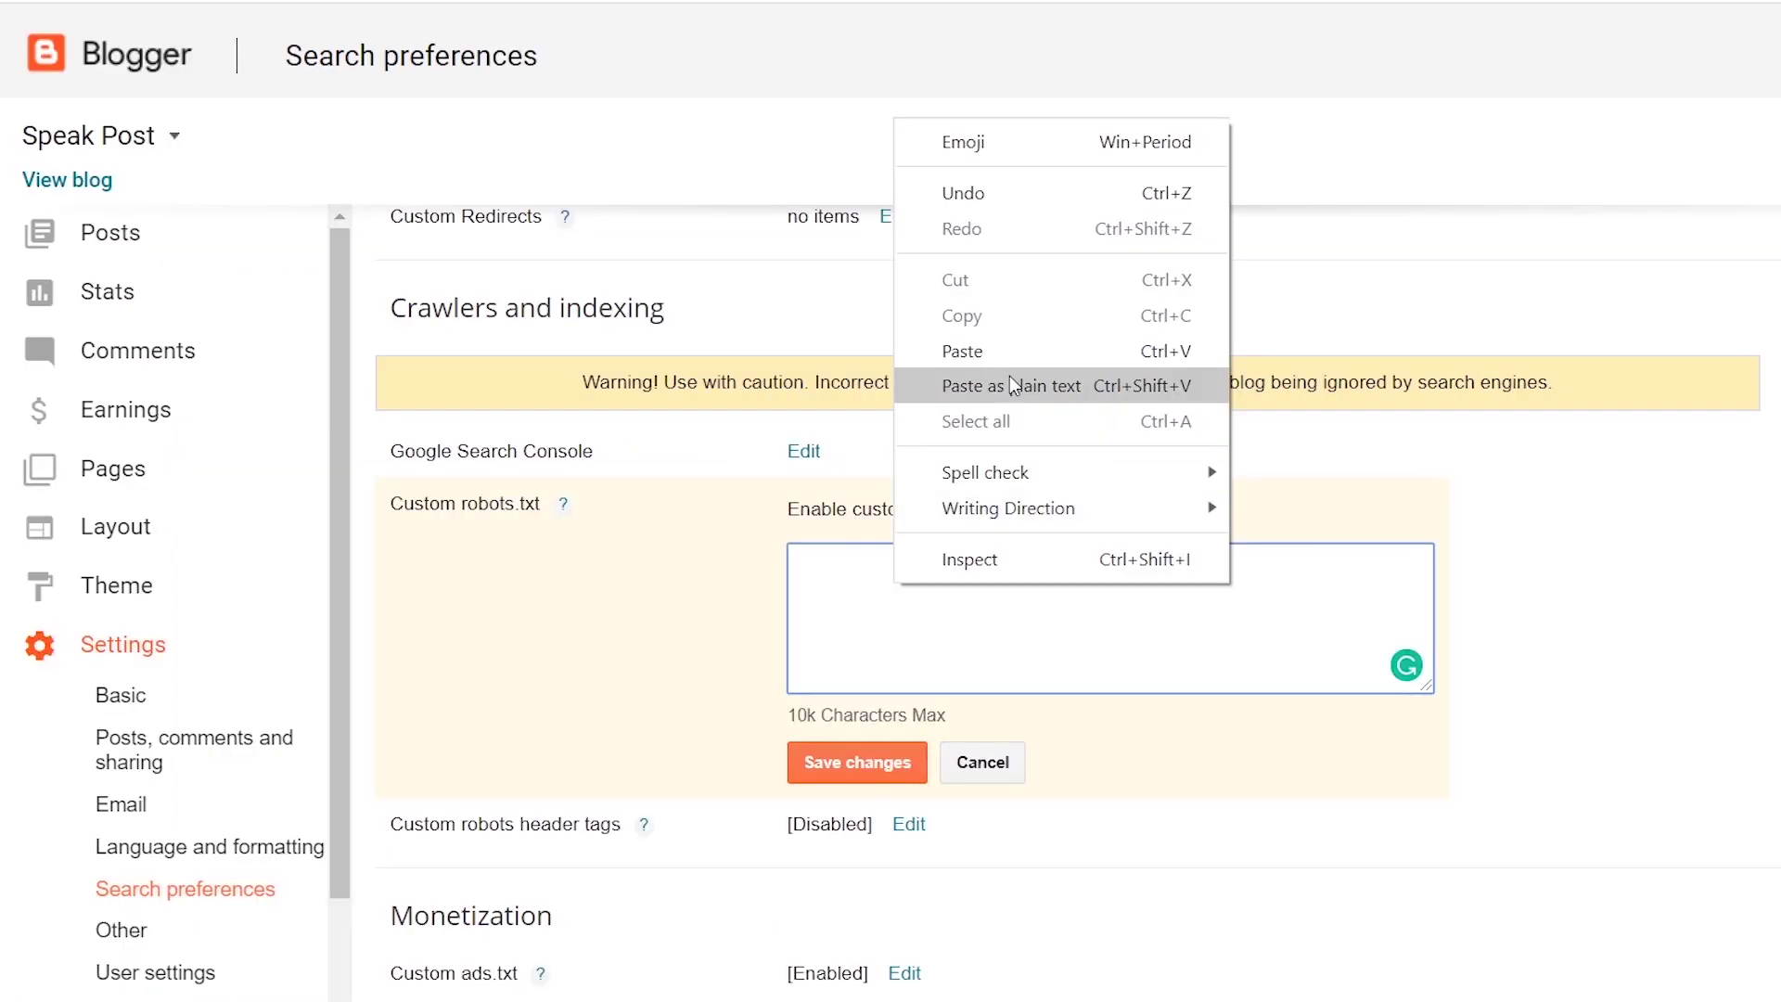
{"action": "left_click", "coordinate": [856, 394]}
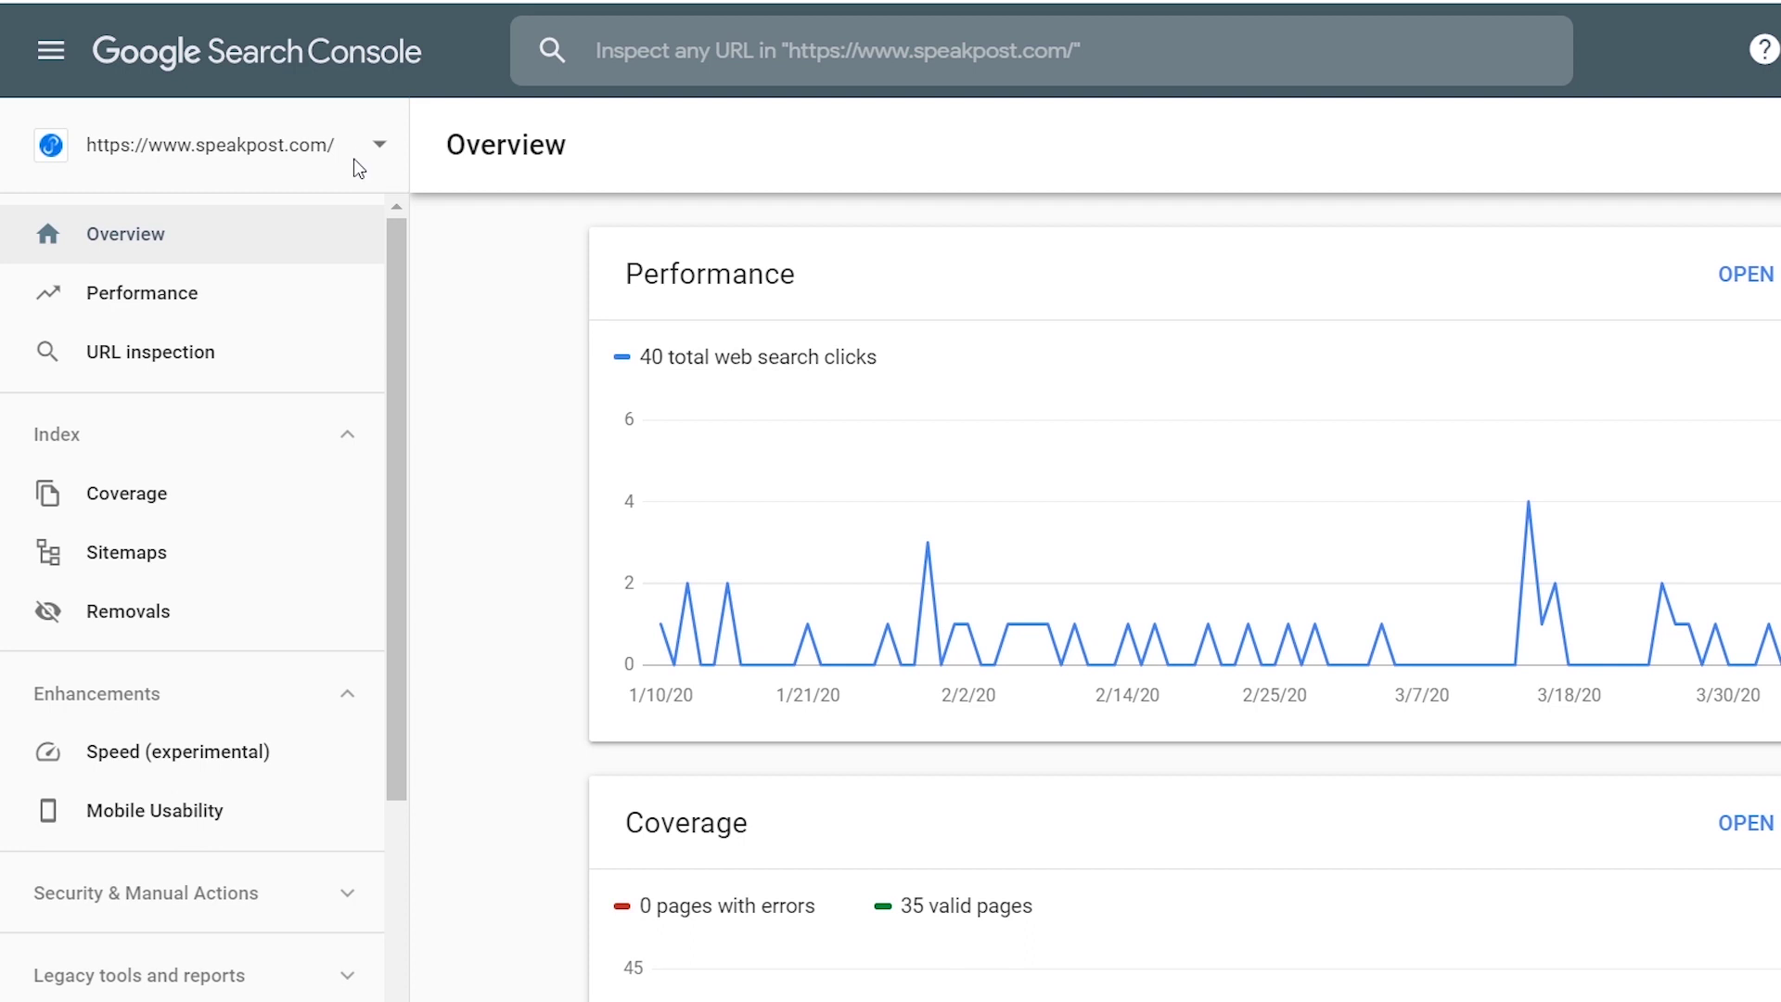
Open the Sitemaps report, then note '26 recent posts' below the atom.xml line in Notepad
{"action": "left_click", "coordinate": [147, 570]}
{"action": "left_click", "coordinate": [1052, 367]}
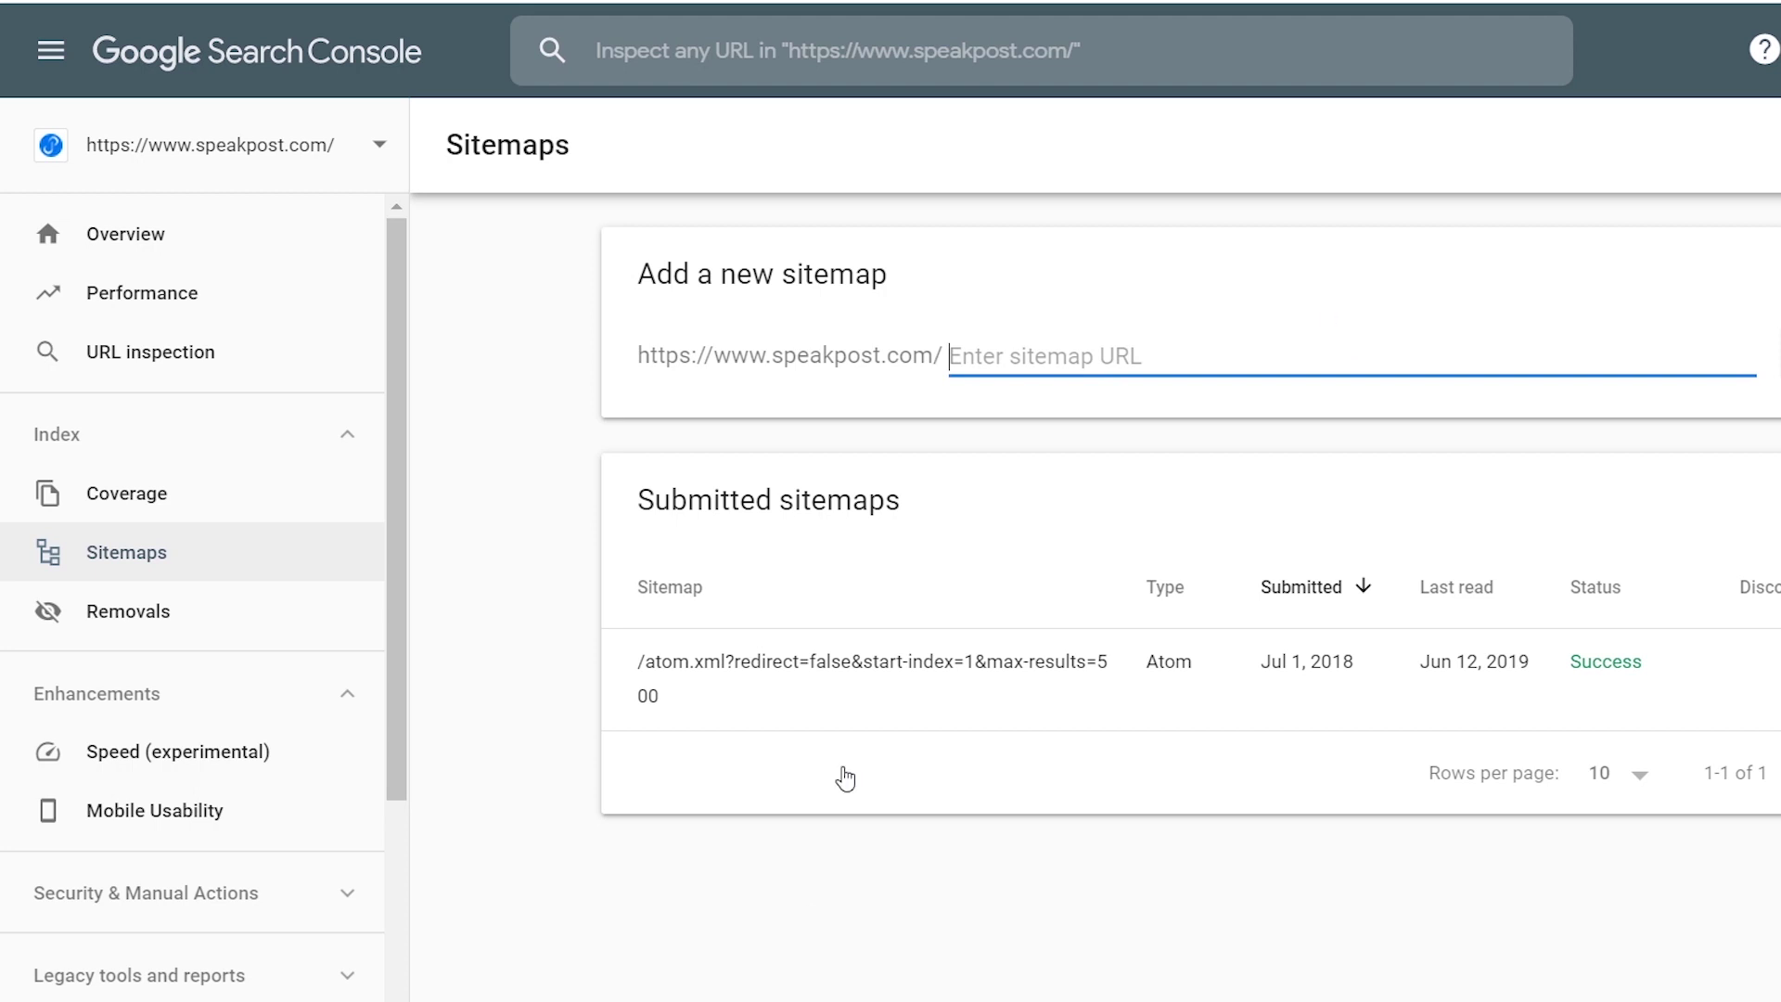
{"action": "left_click", "coordinate": [758, 1000]}
{"action": "left_click", "coordinate": [598, 937]}
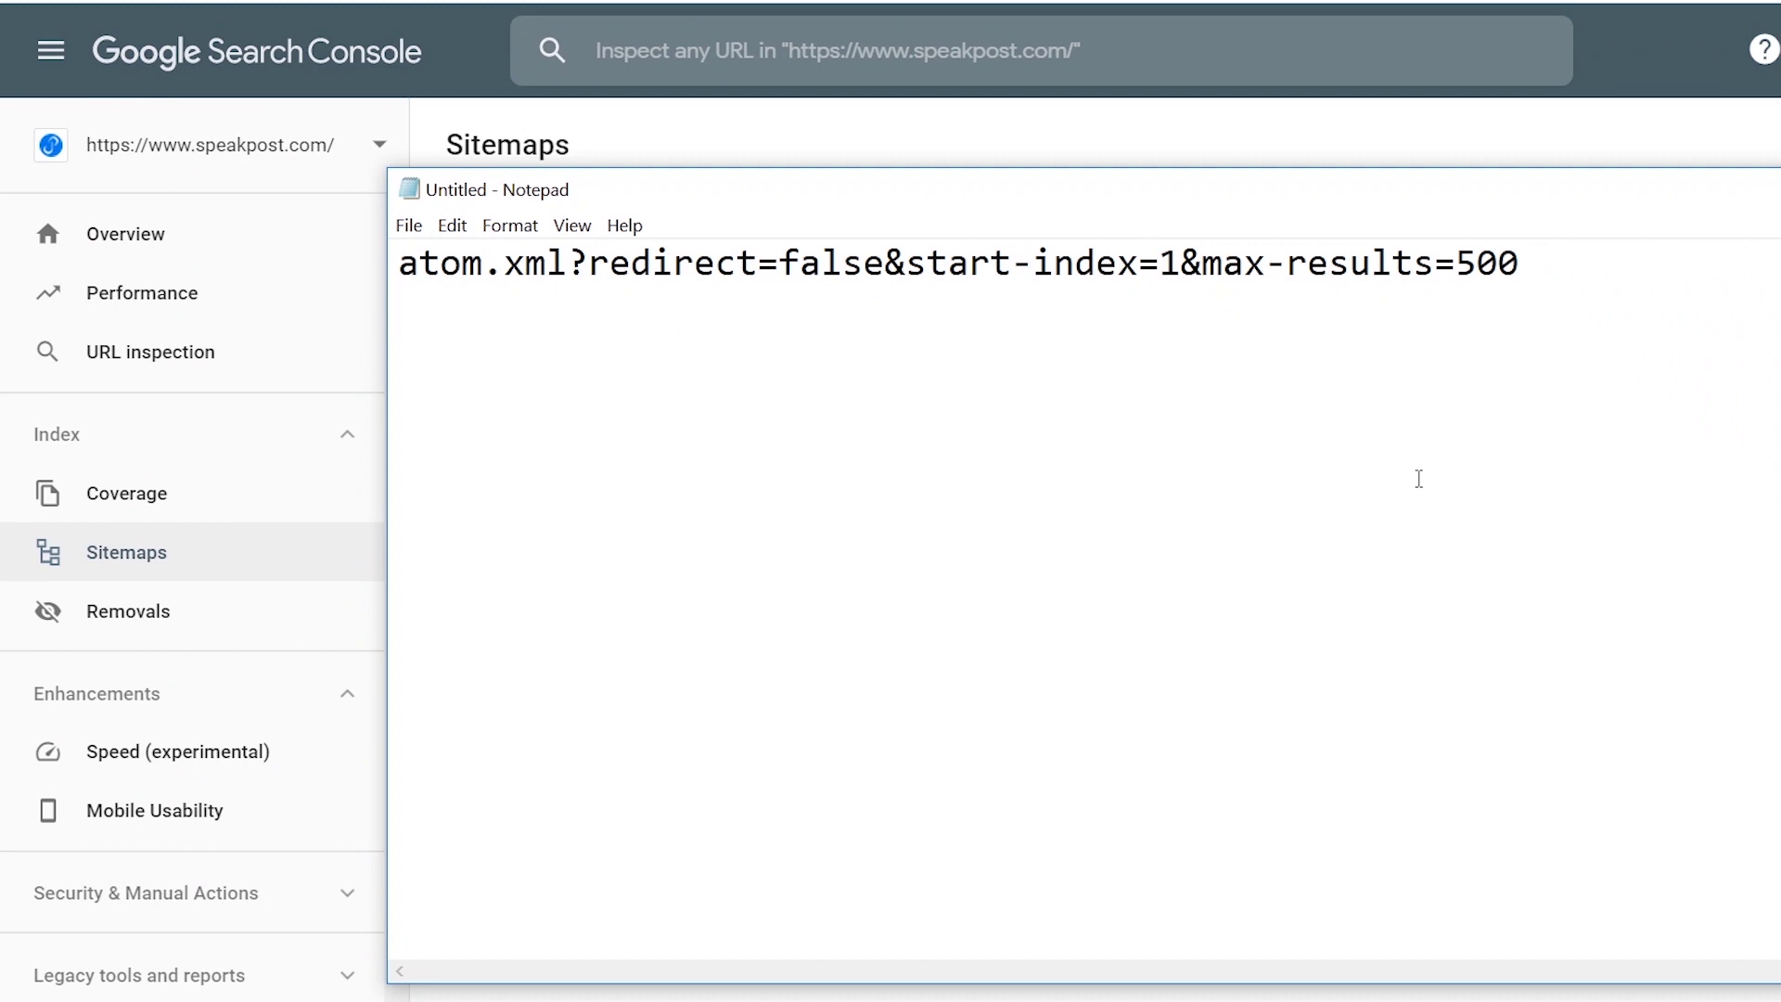
{"action": "type", "text": "26 recent "}
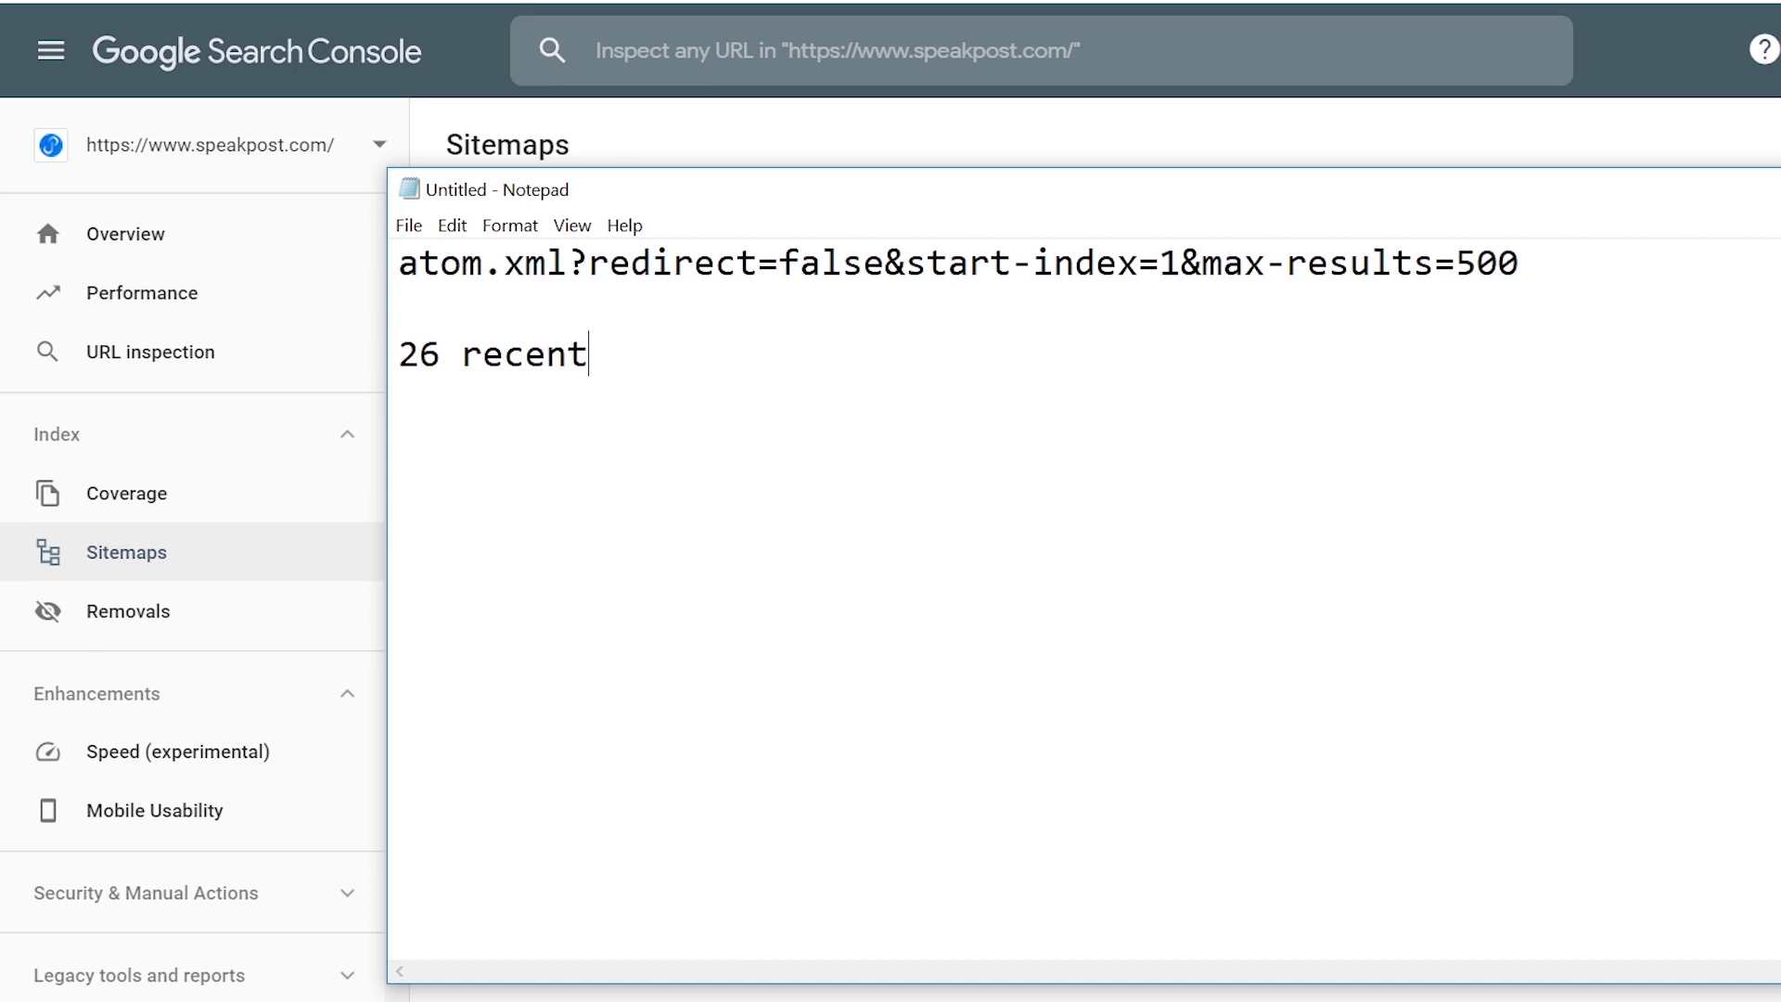
{"action": "type", "text": "posts"}
In Notepad, add a second atom.xml line with start-index changed to 501
{"action": "left_click_drag", "start_coordinate": [1533, 262], "coordinate": [399, 262]}
{"action": "right_click", "coordinate": [475, 260]}
{"action": "left_click", "coordinate": [569, 334]}
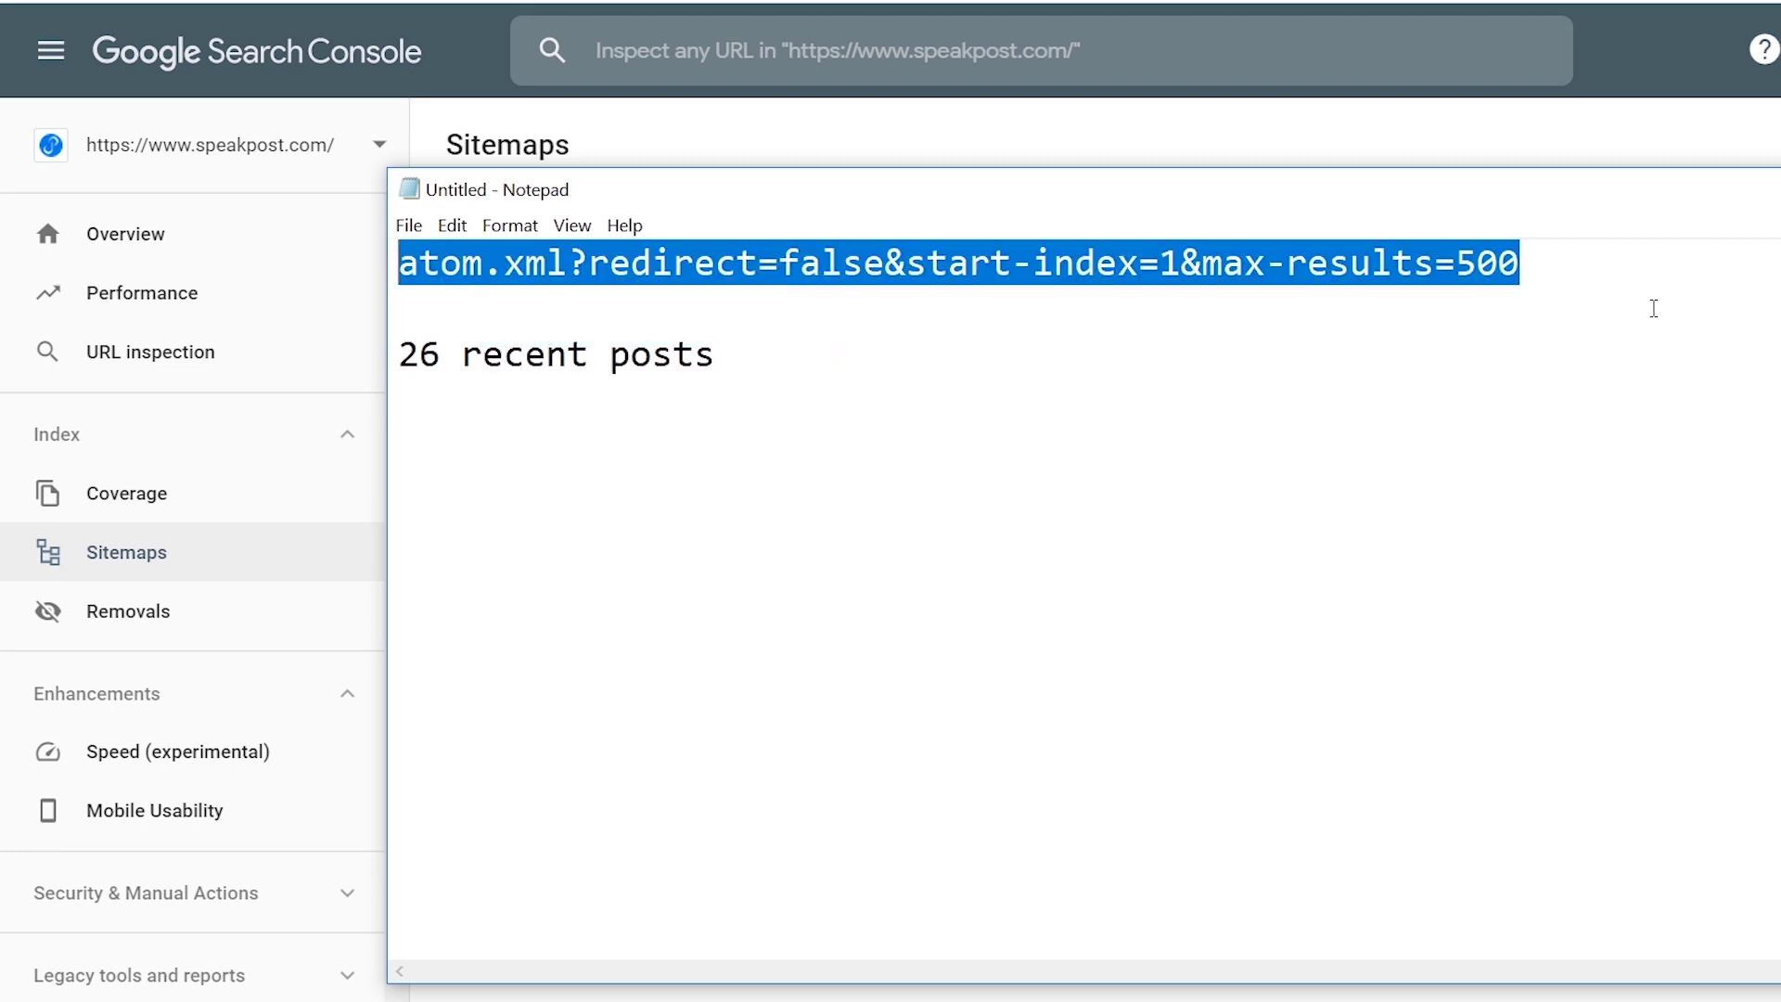
{"action": "left_click", "coordinate": [1505, 264]}
{"action": "key", "text": "Return"}
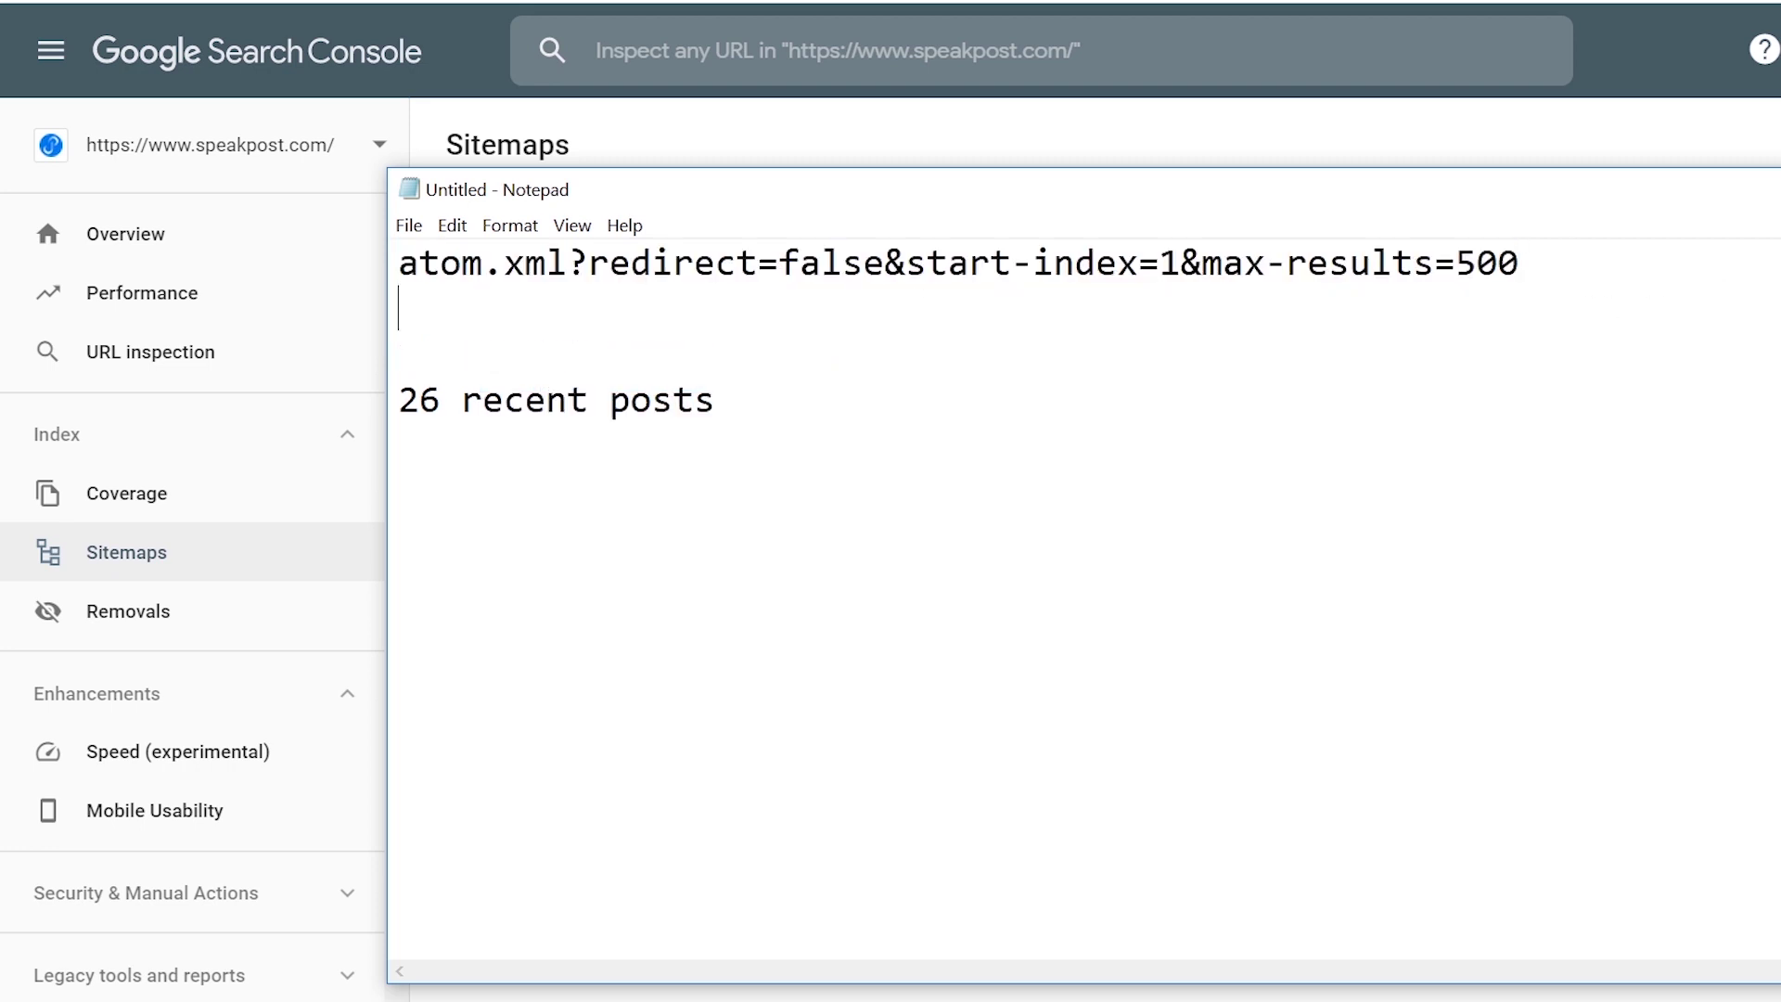
{"action": "right_click", "coordinate": [470, 313]}
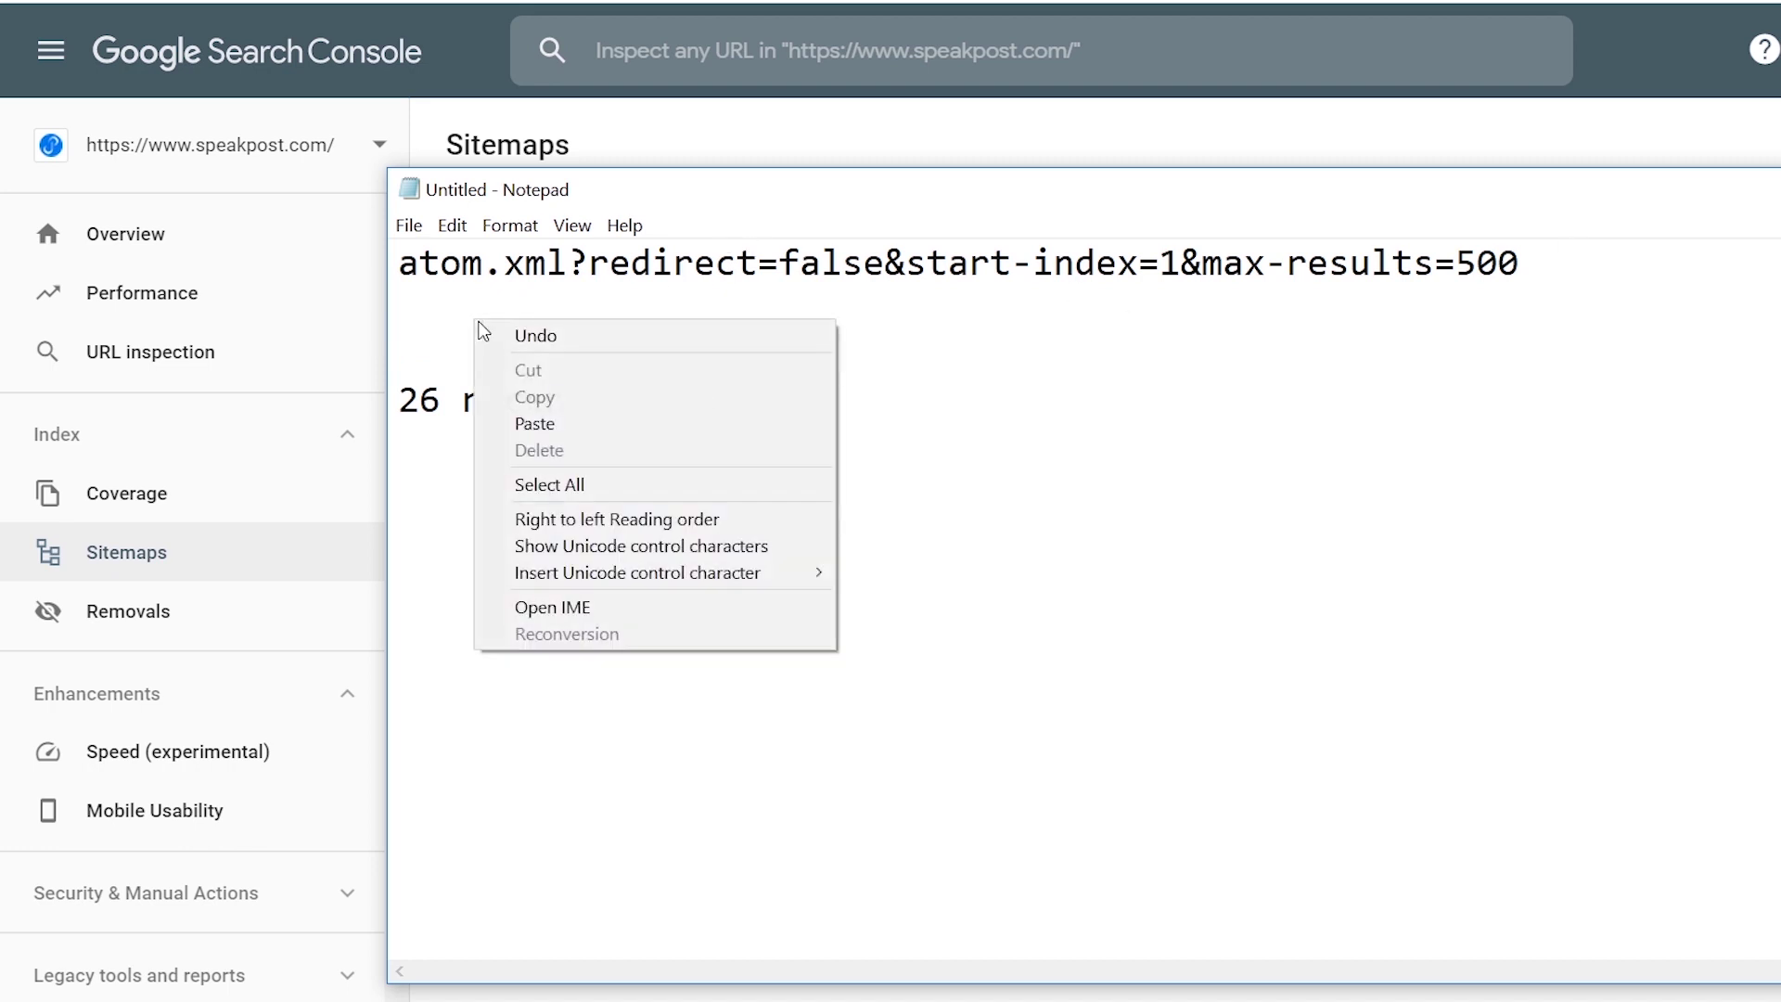
{"action": "left_click", "coordinate": [569, 423]}
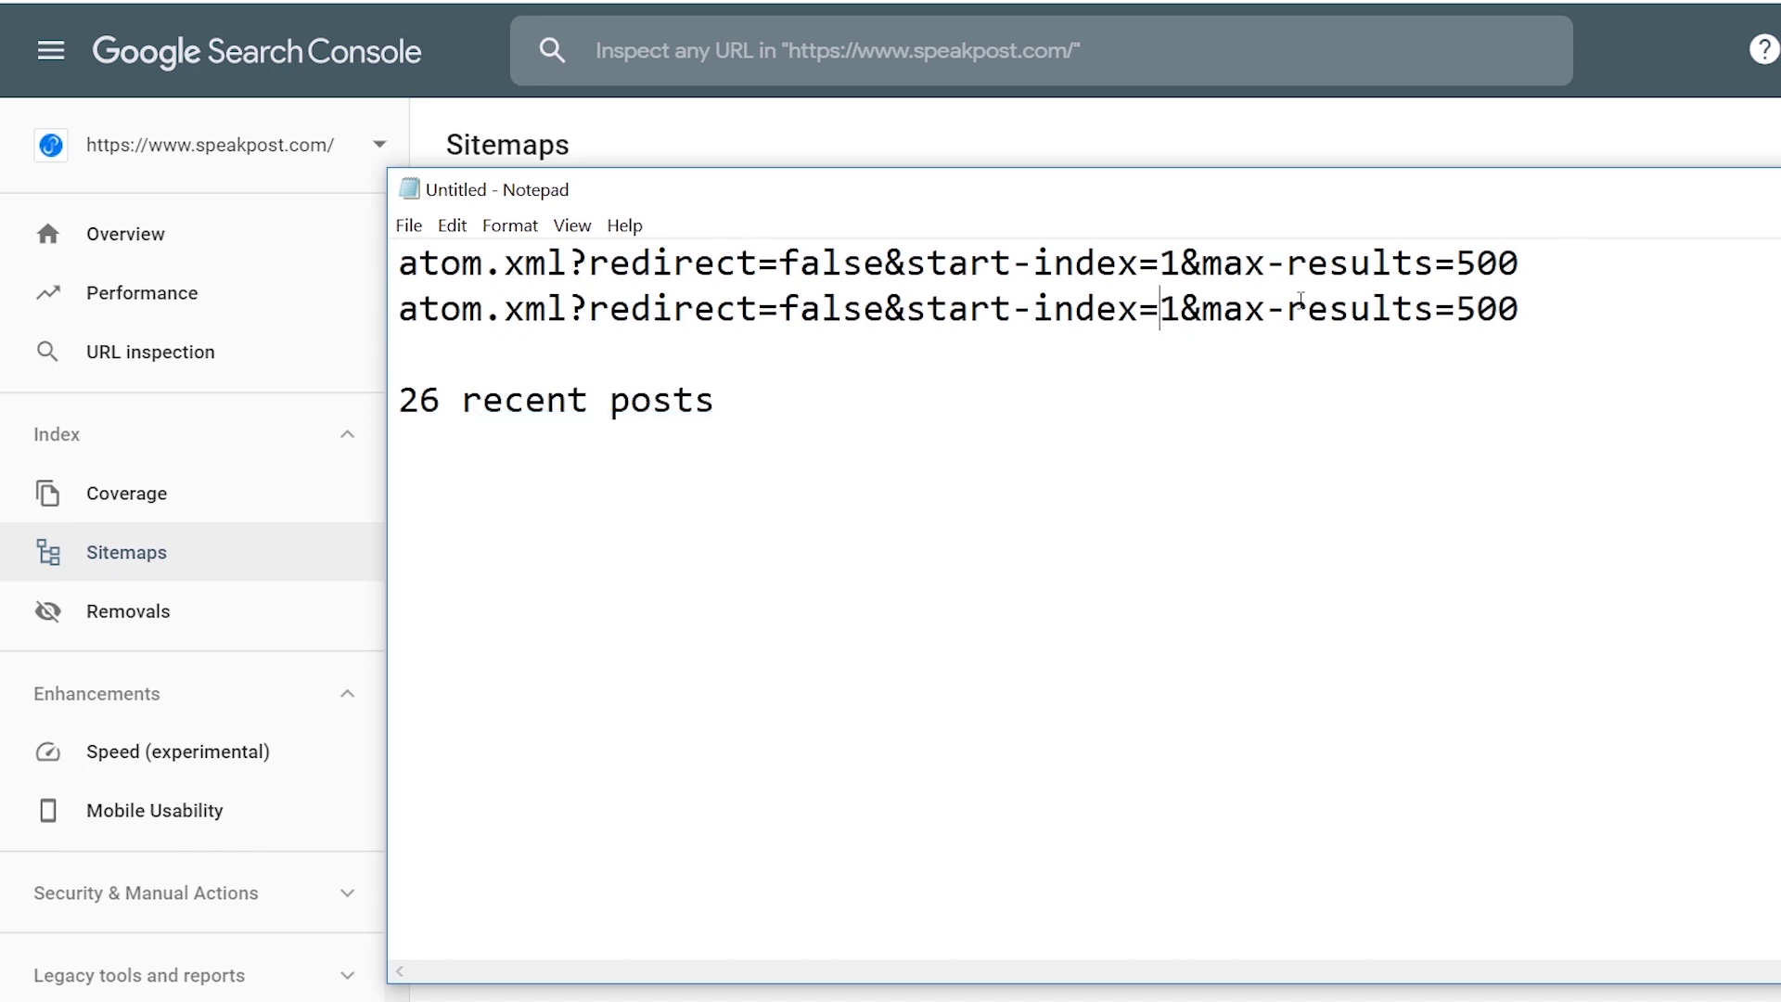
{"action": "type", "text": "50"}
{"action": "left_click", "coordinate": [1491, 477]}
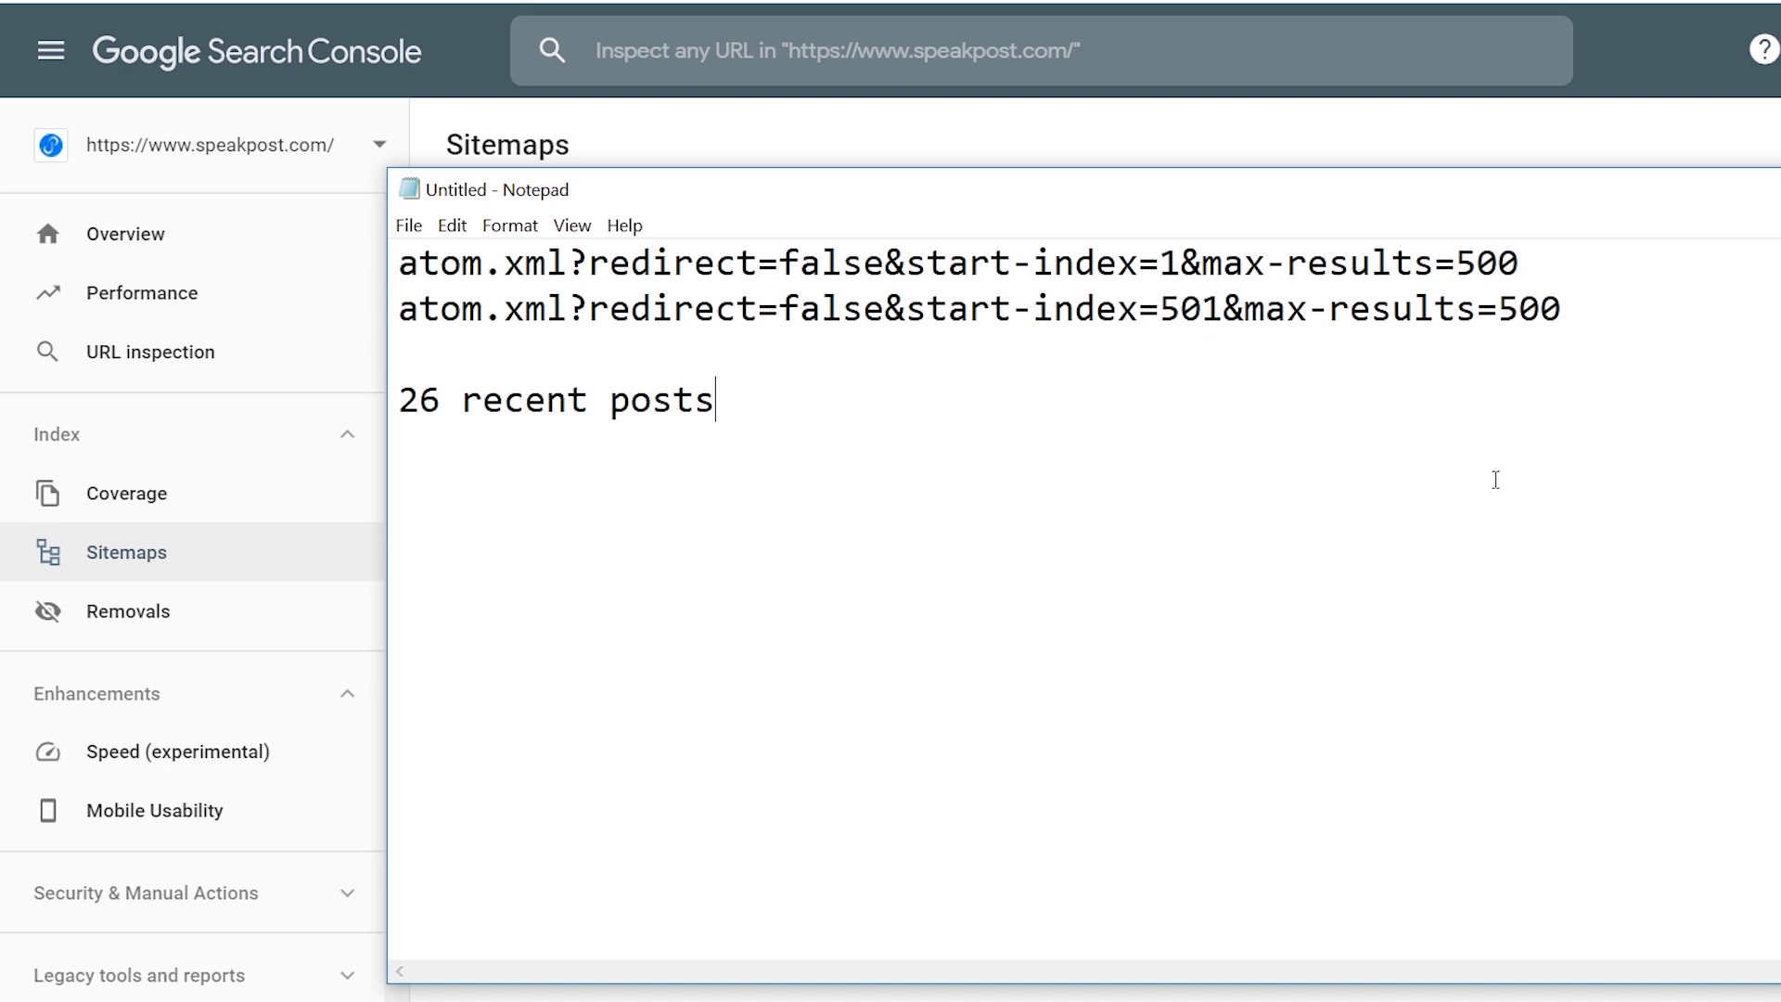
Paste the first atom.xml sitemap path into Search Console's sitemap URL field
{"action": "left_click_drag", "start_coordinate": [1577, 305], "coordinate": [398, 263]}
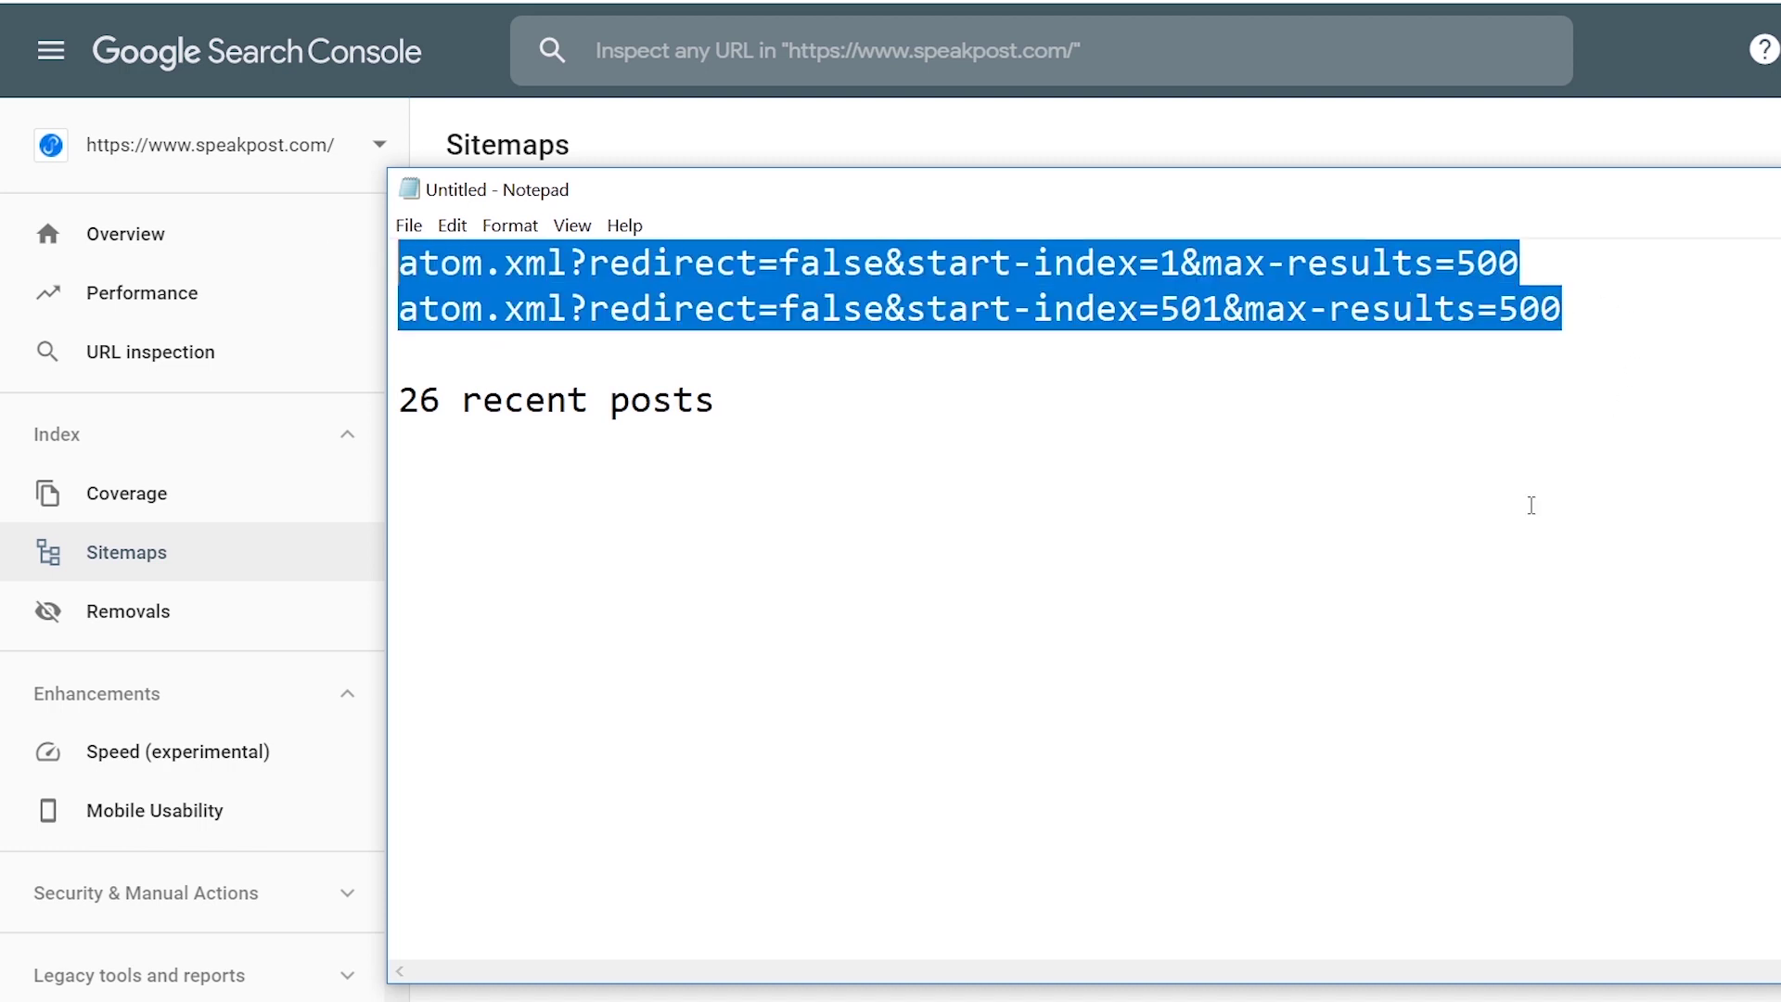
{"action": "left_click_drag", "start_coordinate": [1522, 262], "coordinate": [398, 262]}
{"action": "right_click", "coordinate": [474, 259]}
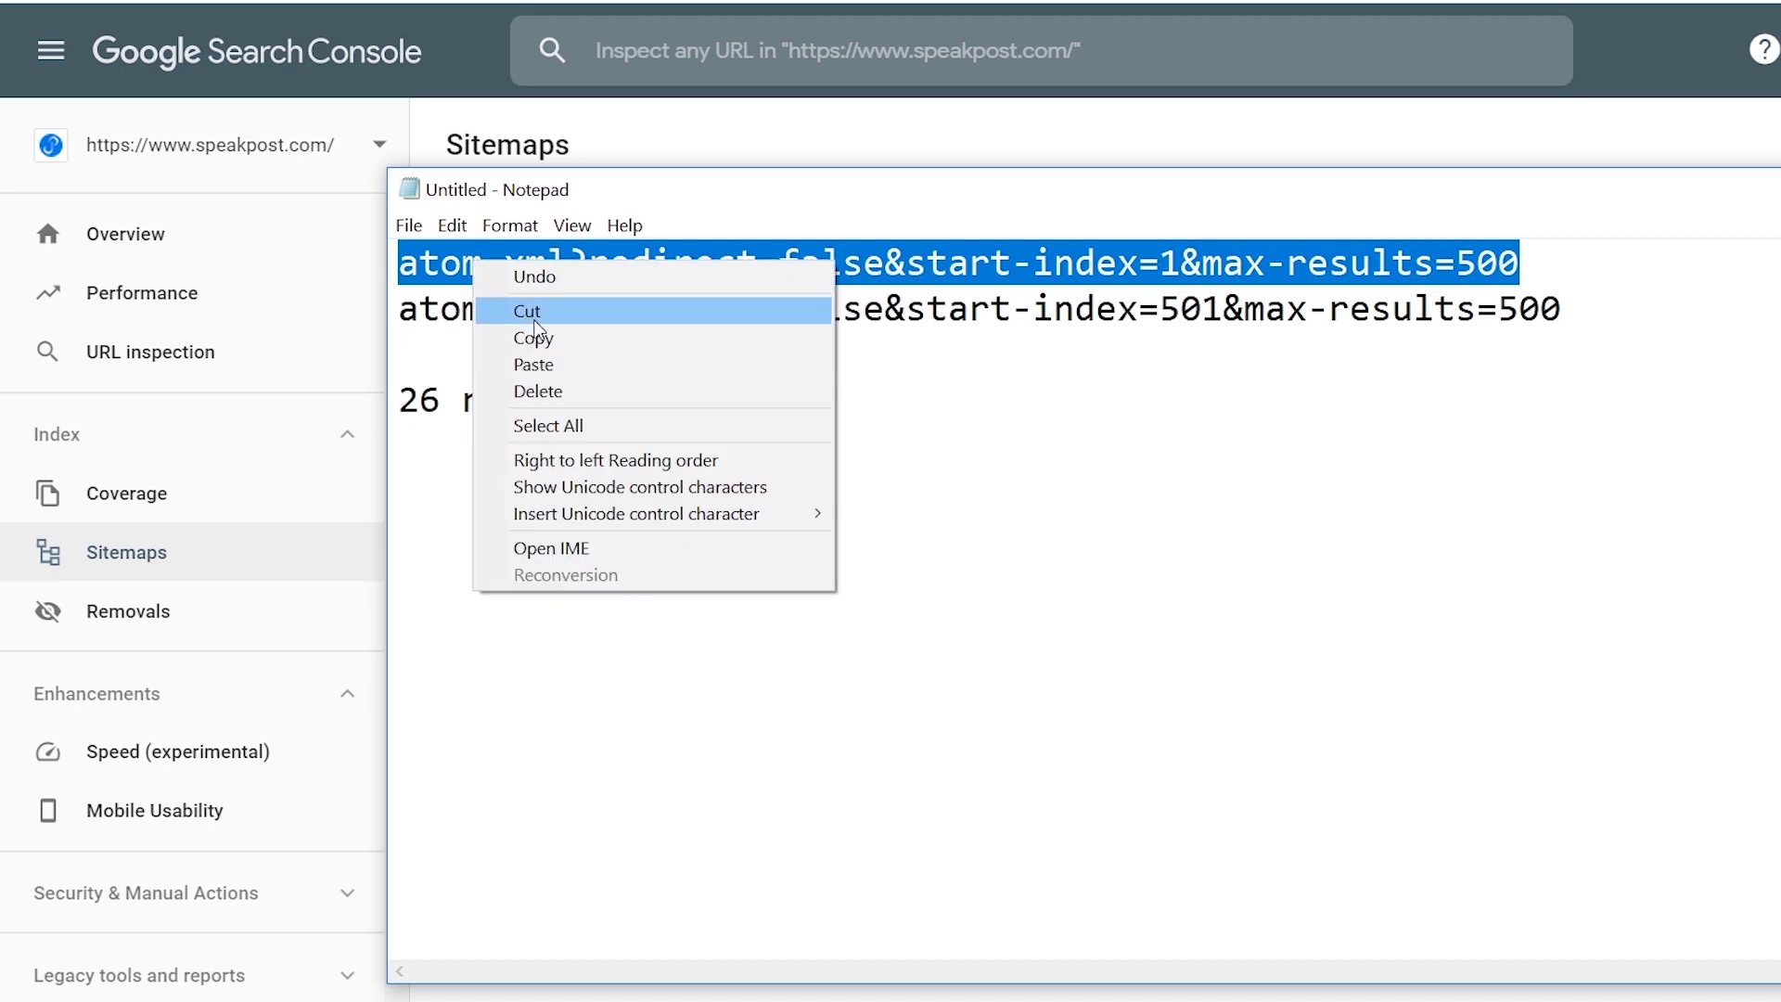
{"action": "left_click", "coordinate": [538, 336]}
{"action": "key", "text": "alt+Tab"}
{"action": "right_click", "coordinate": [1002, 362]}
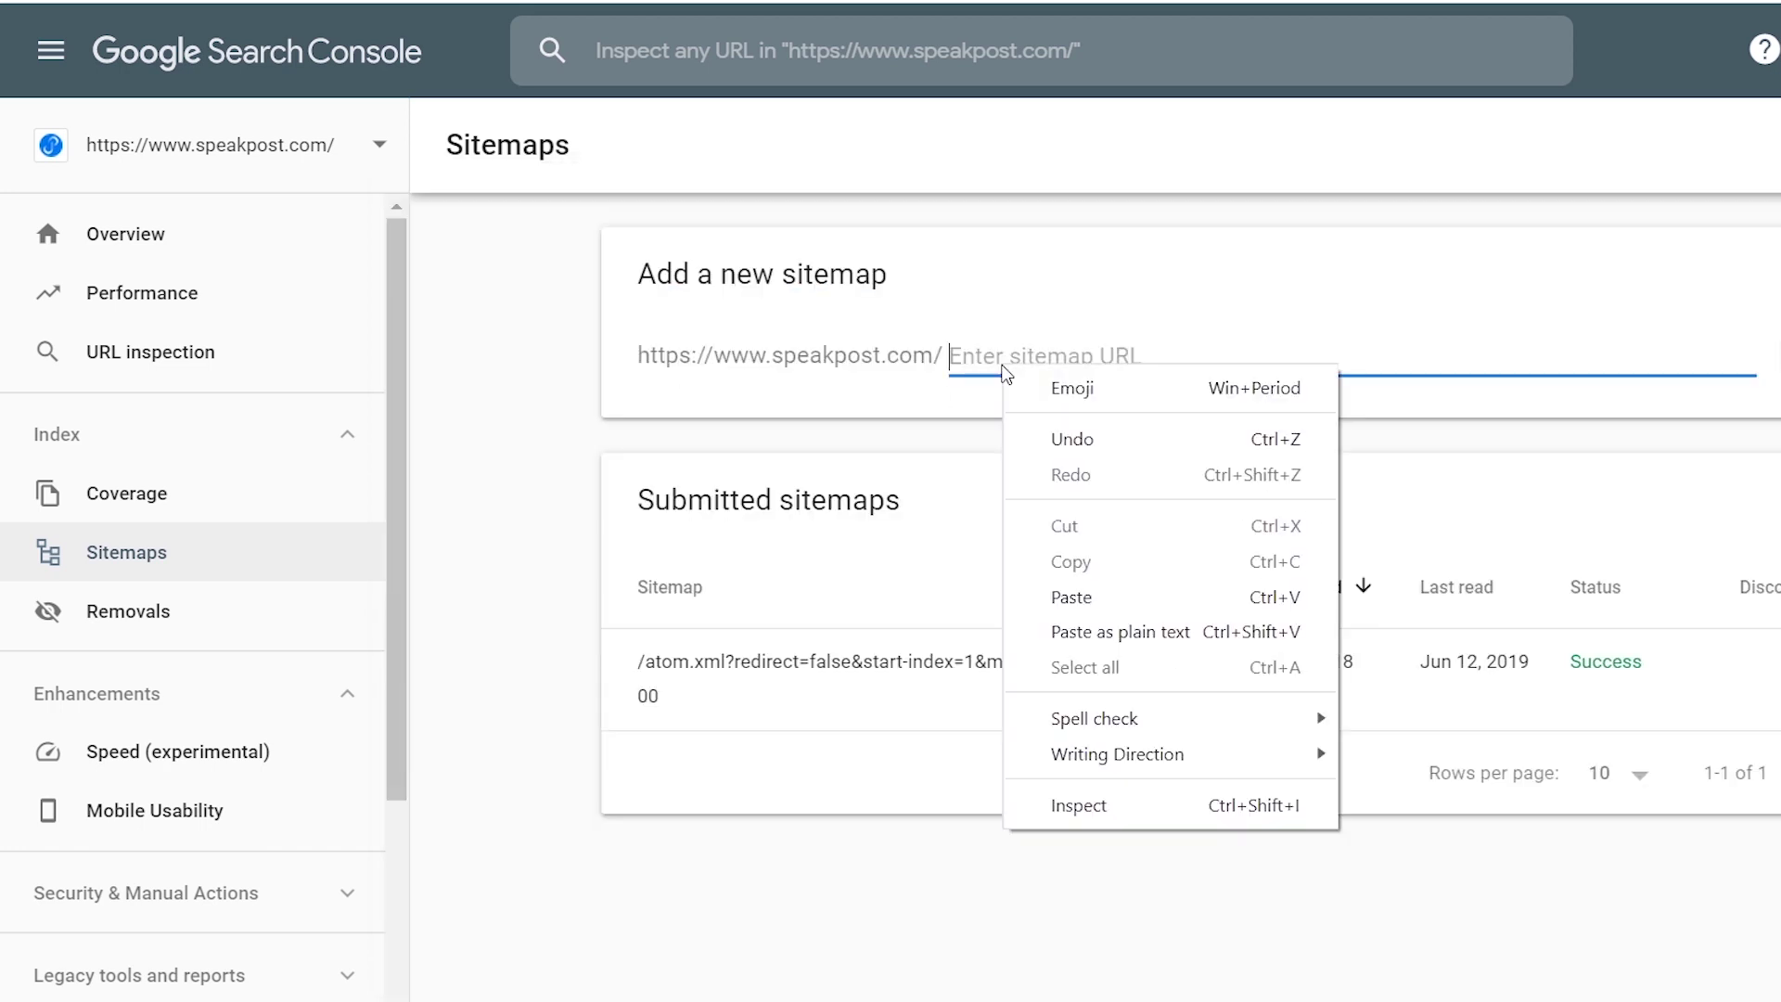
{"action": "left_click", "coordinate": [1126, 609]}
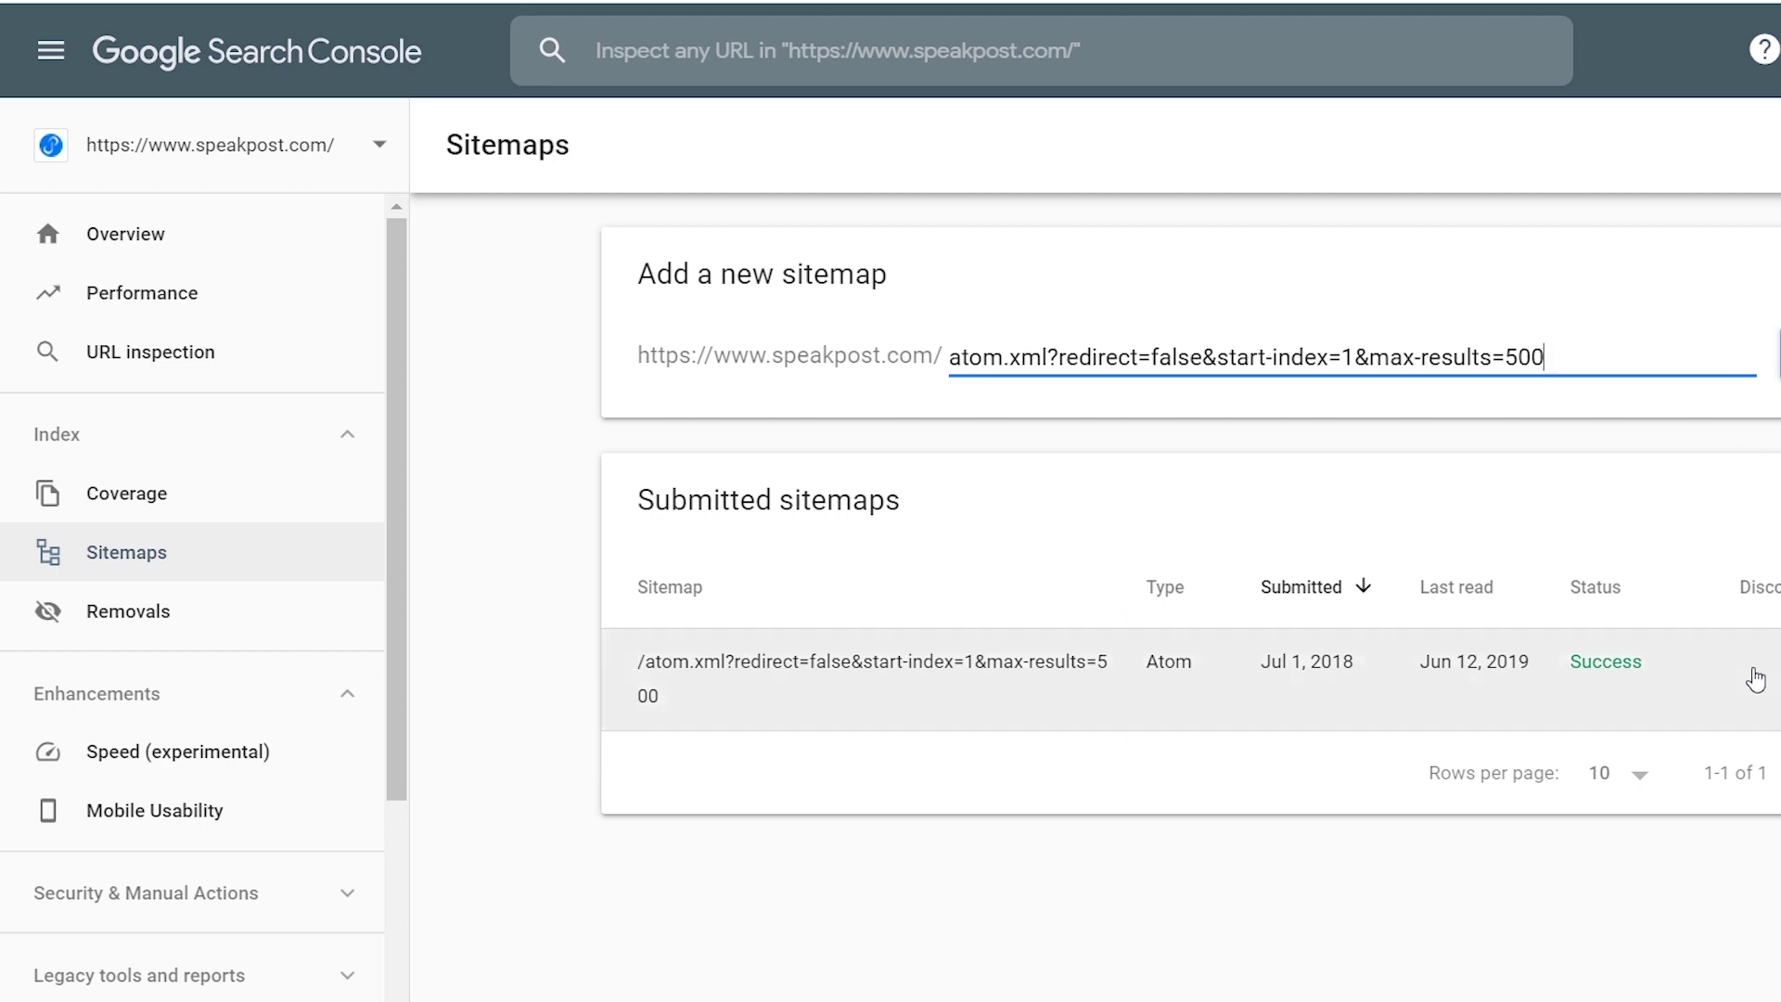
Copy the start-index=501 sitemap path and minimize Notepad
{"action": "key", "text": "alt+Tab"}
{"action": "left_click_drag", "start_coordinate": [1286, 308], "coordinate": [102, 317]}
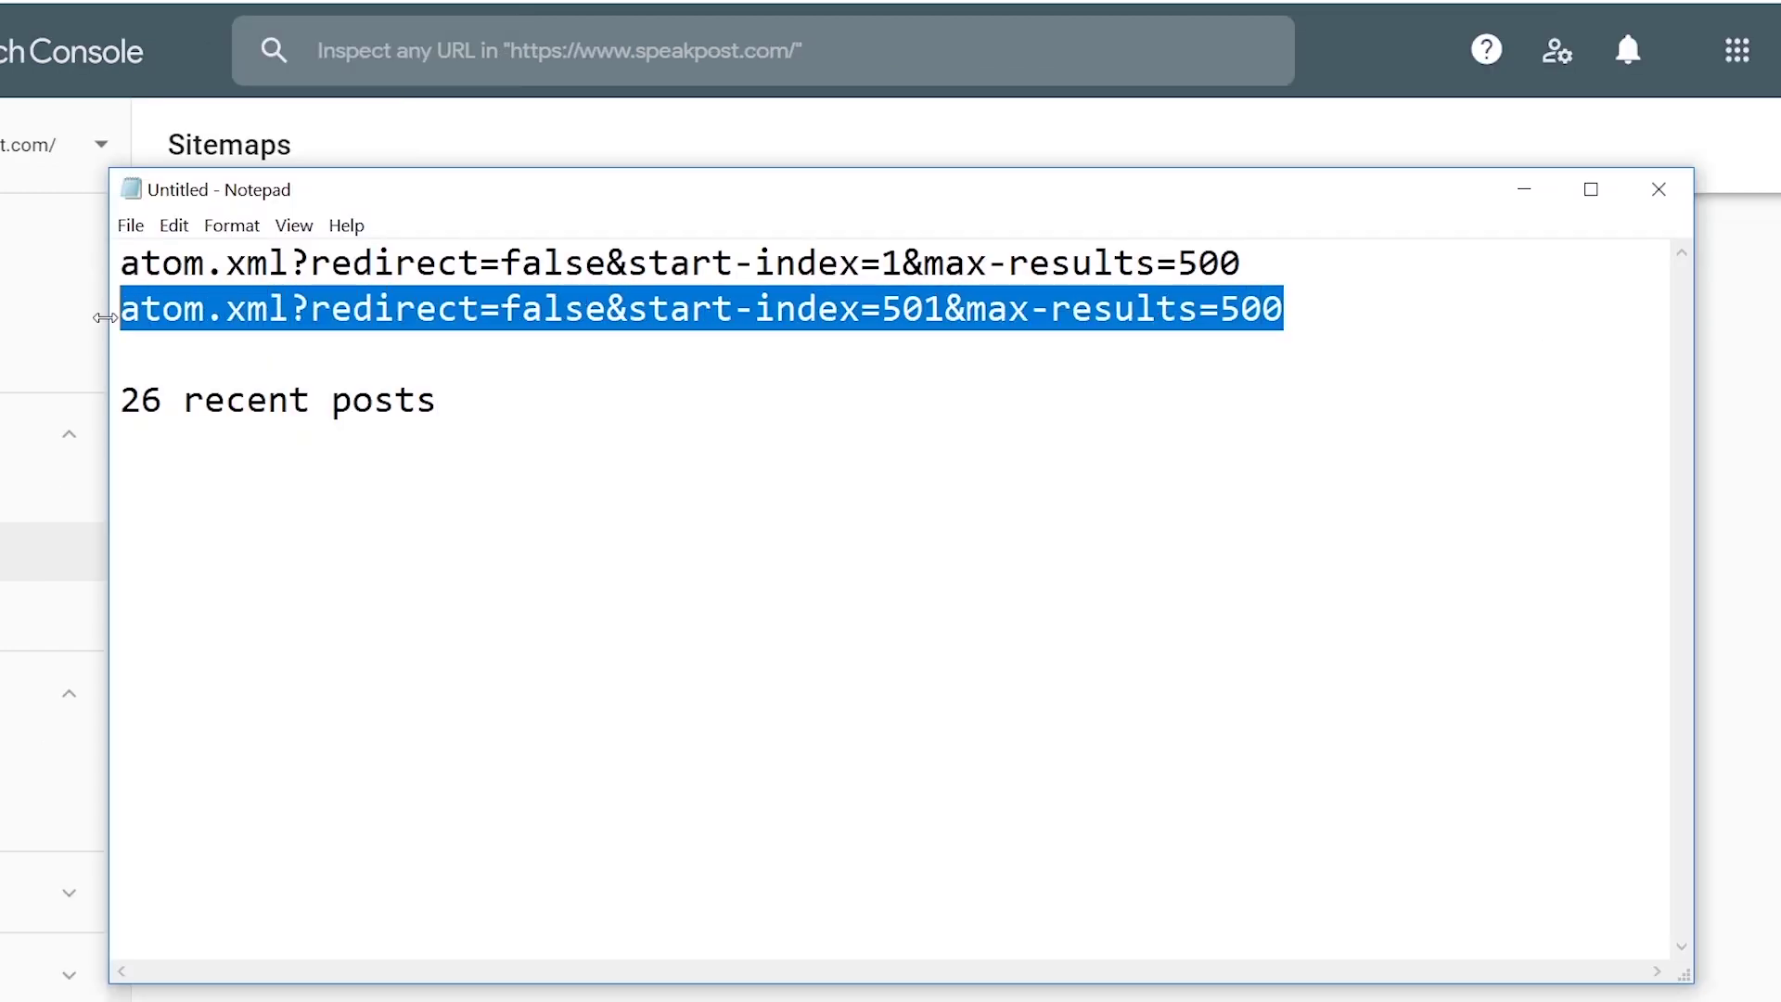
{"action": "right_click", "coordinate": [448, 311]}
{"action": "left_click", "coordinate": [607, 389]}
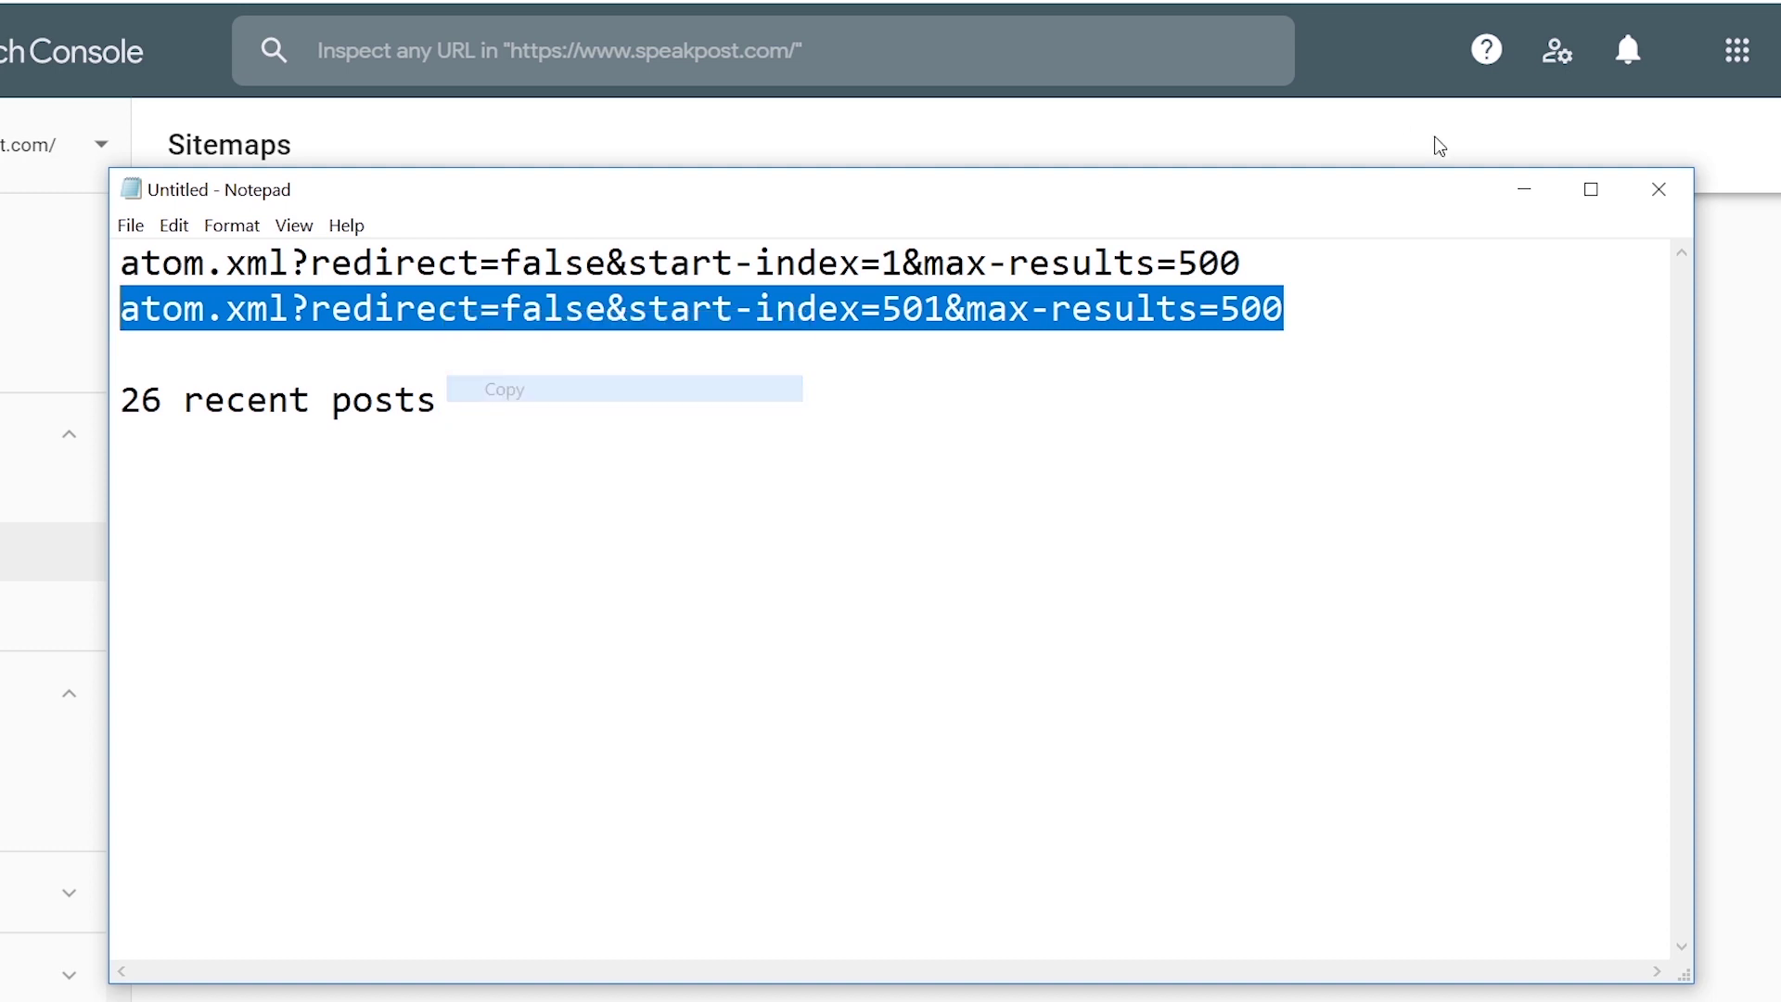
{"action": "left_click", "coordinate": [1520, 192]}
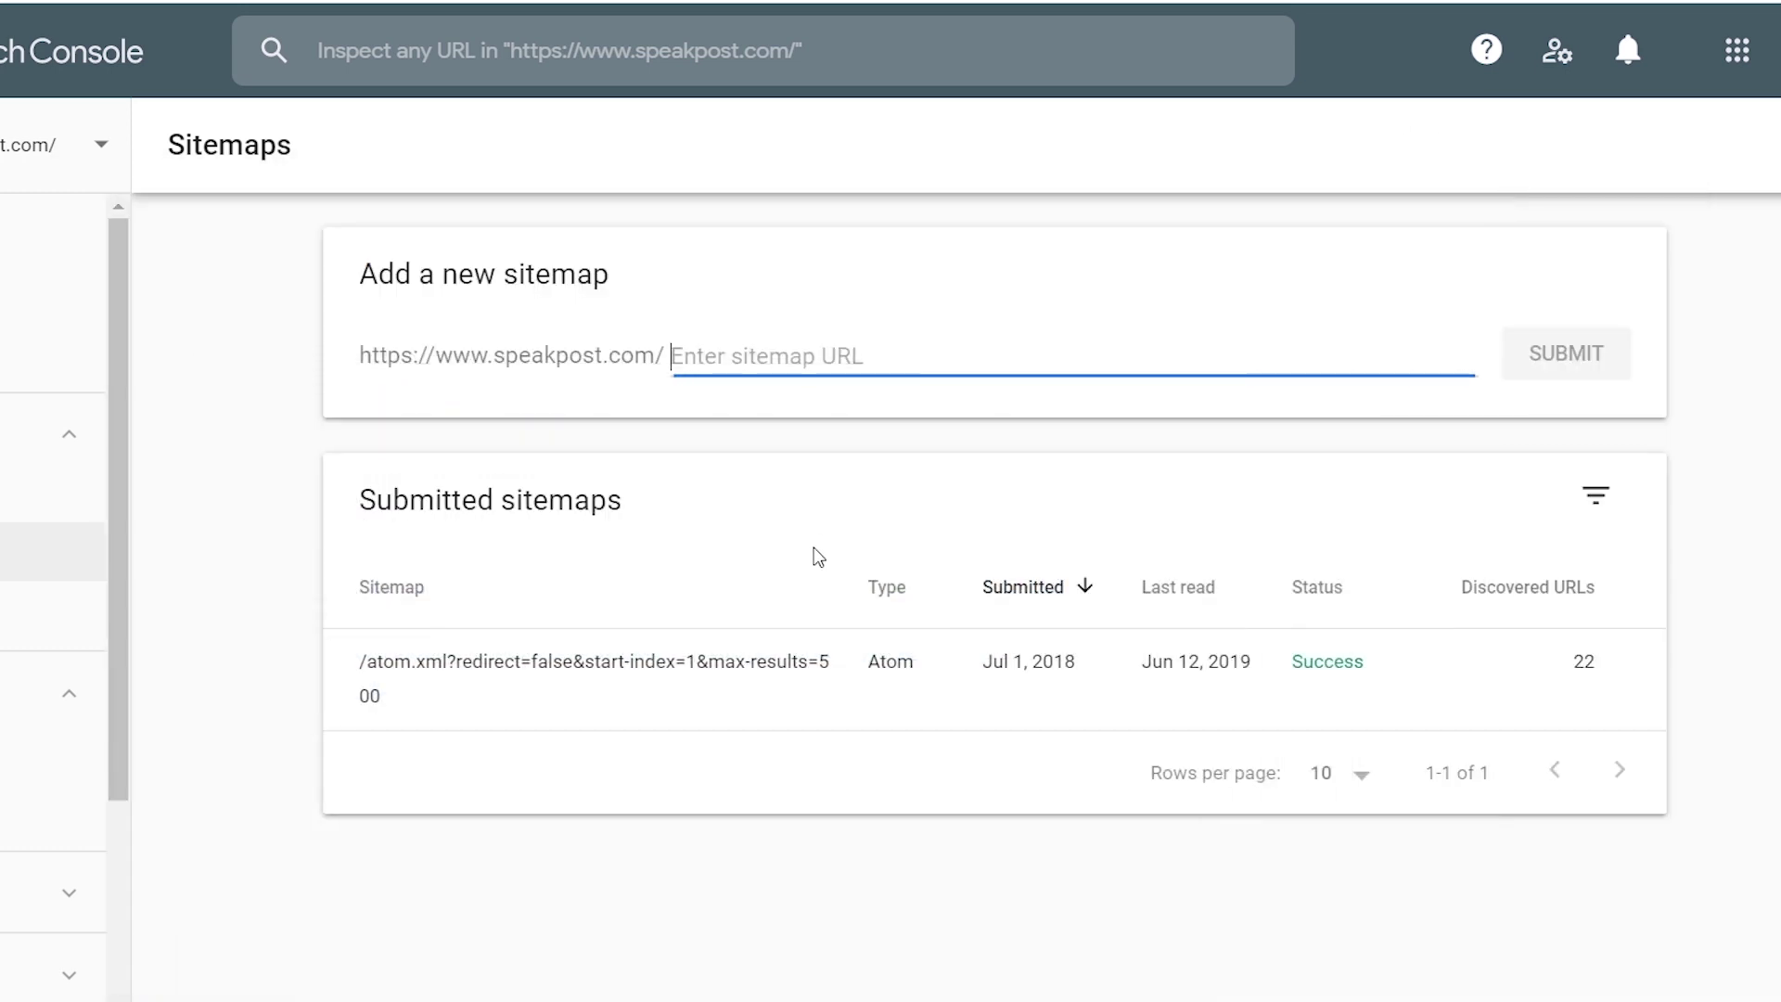
Submit the start-index=501 atom.xml sitemap and dismiss the confirmation
{"action": "right_click", "coordinate": [838, 361]}
{"action": "left_click", "coordinate": [944, 595]}
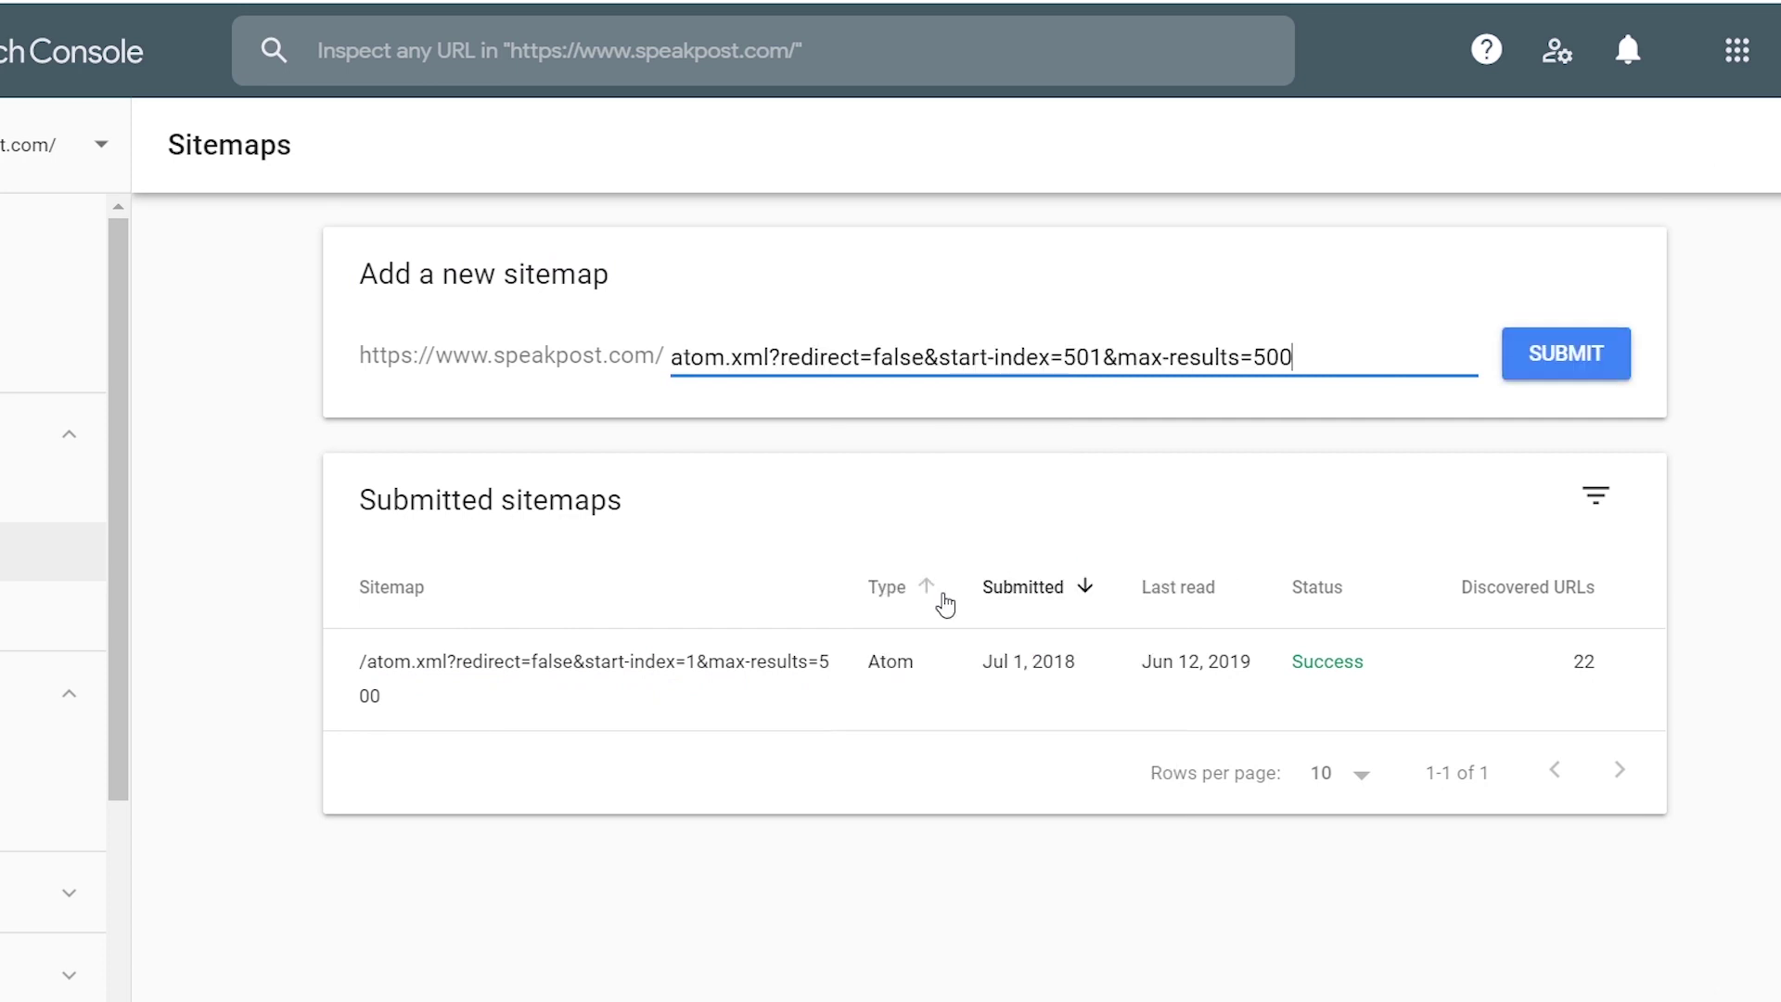
{"action": "left_click", "coordinate": [1551, 362]}
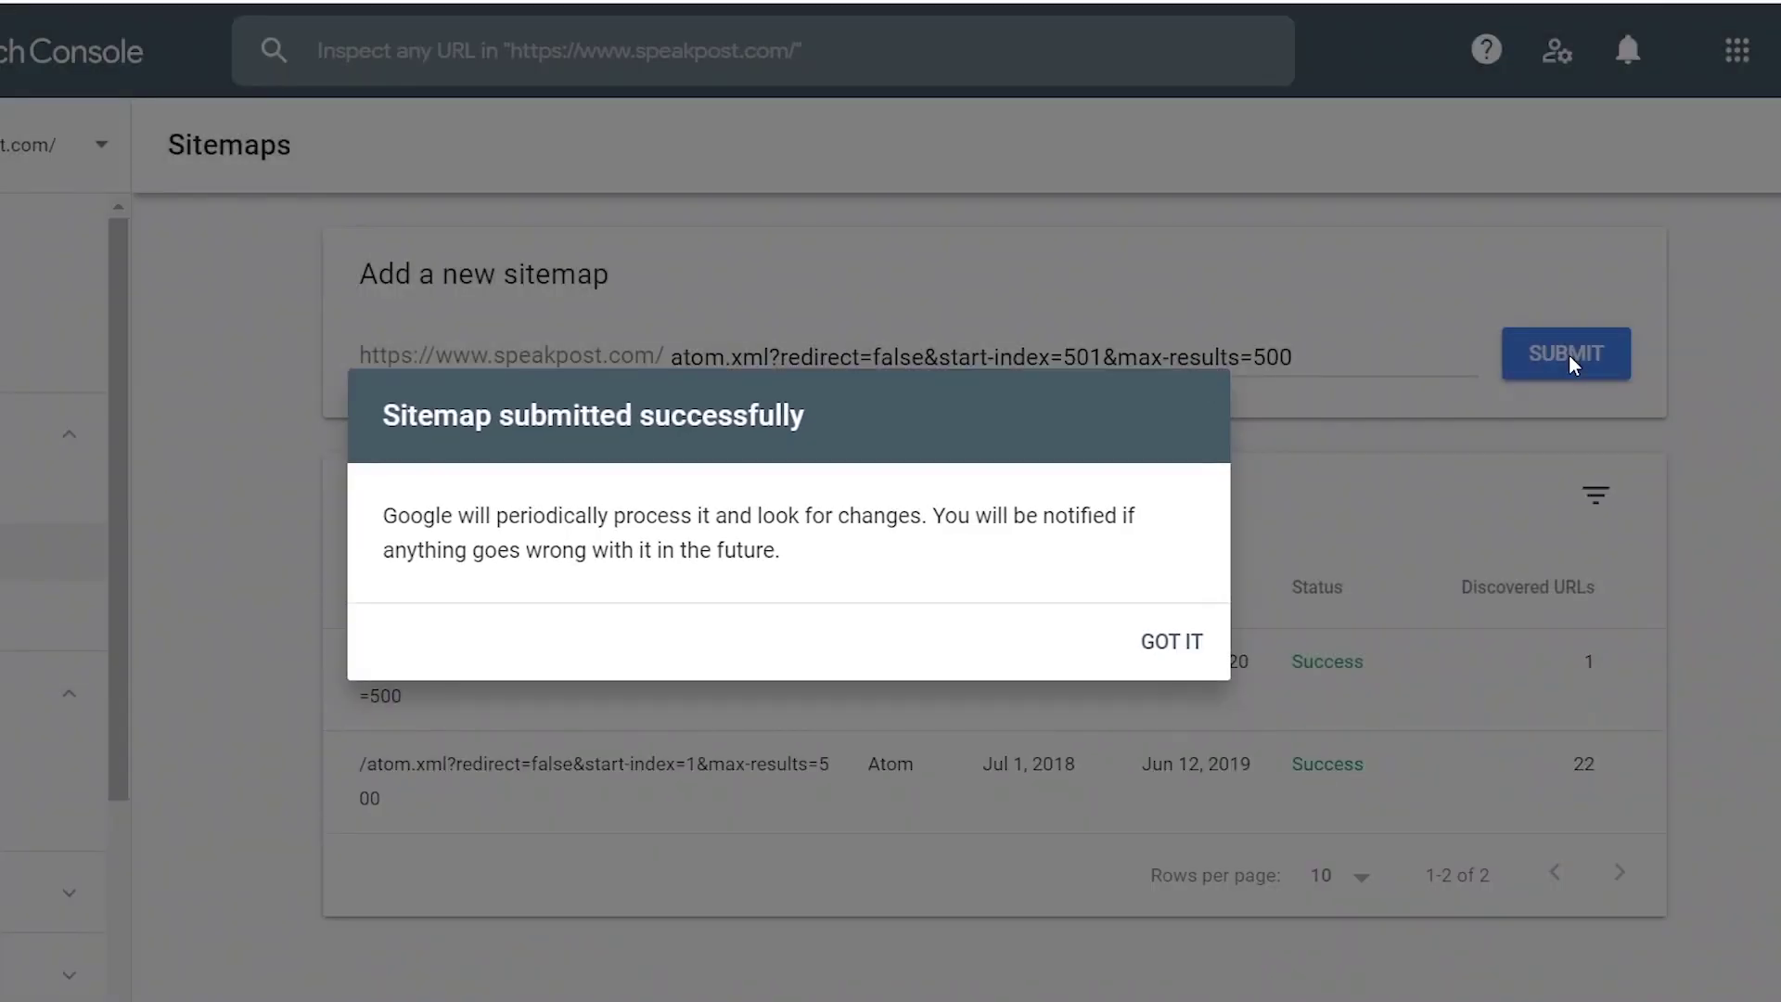
{"action": "left_click", "coordinate": [1201, 641]}
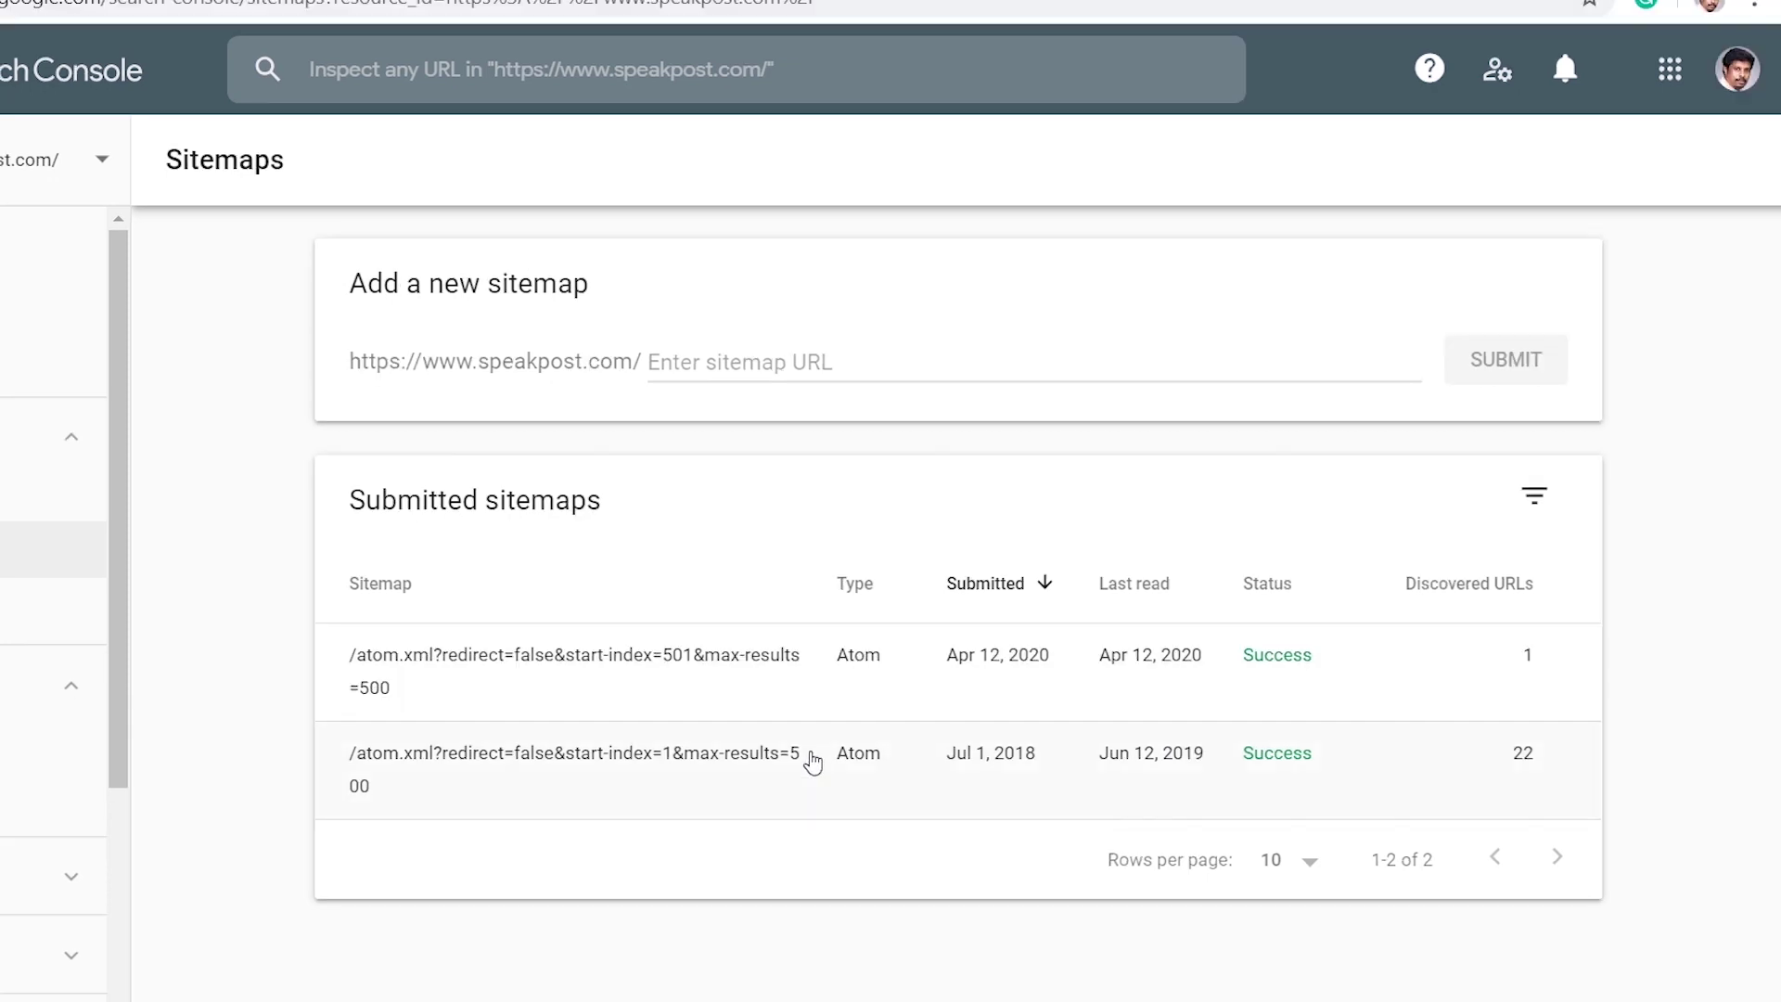
Remove the start-index=501 sitemap from its details page
{"action": "left_click", "coordinate": [779, 666]}
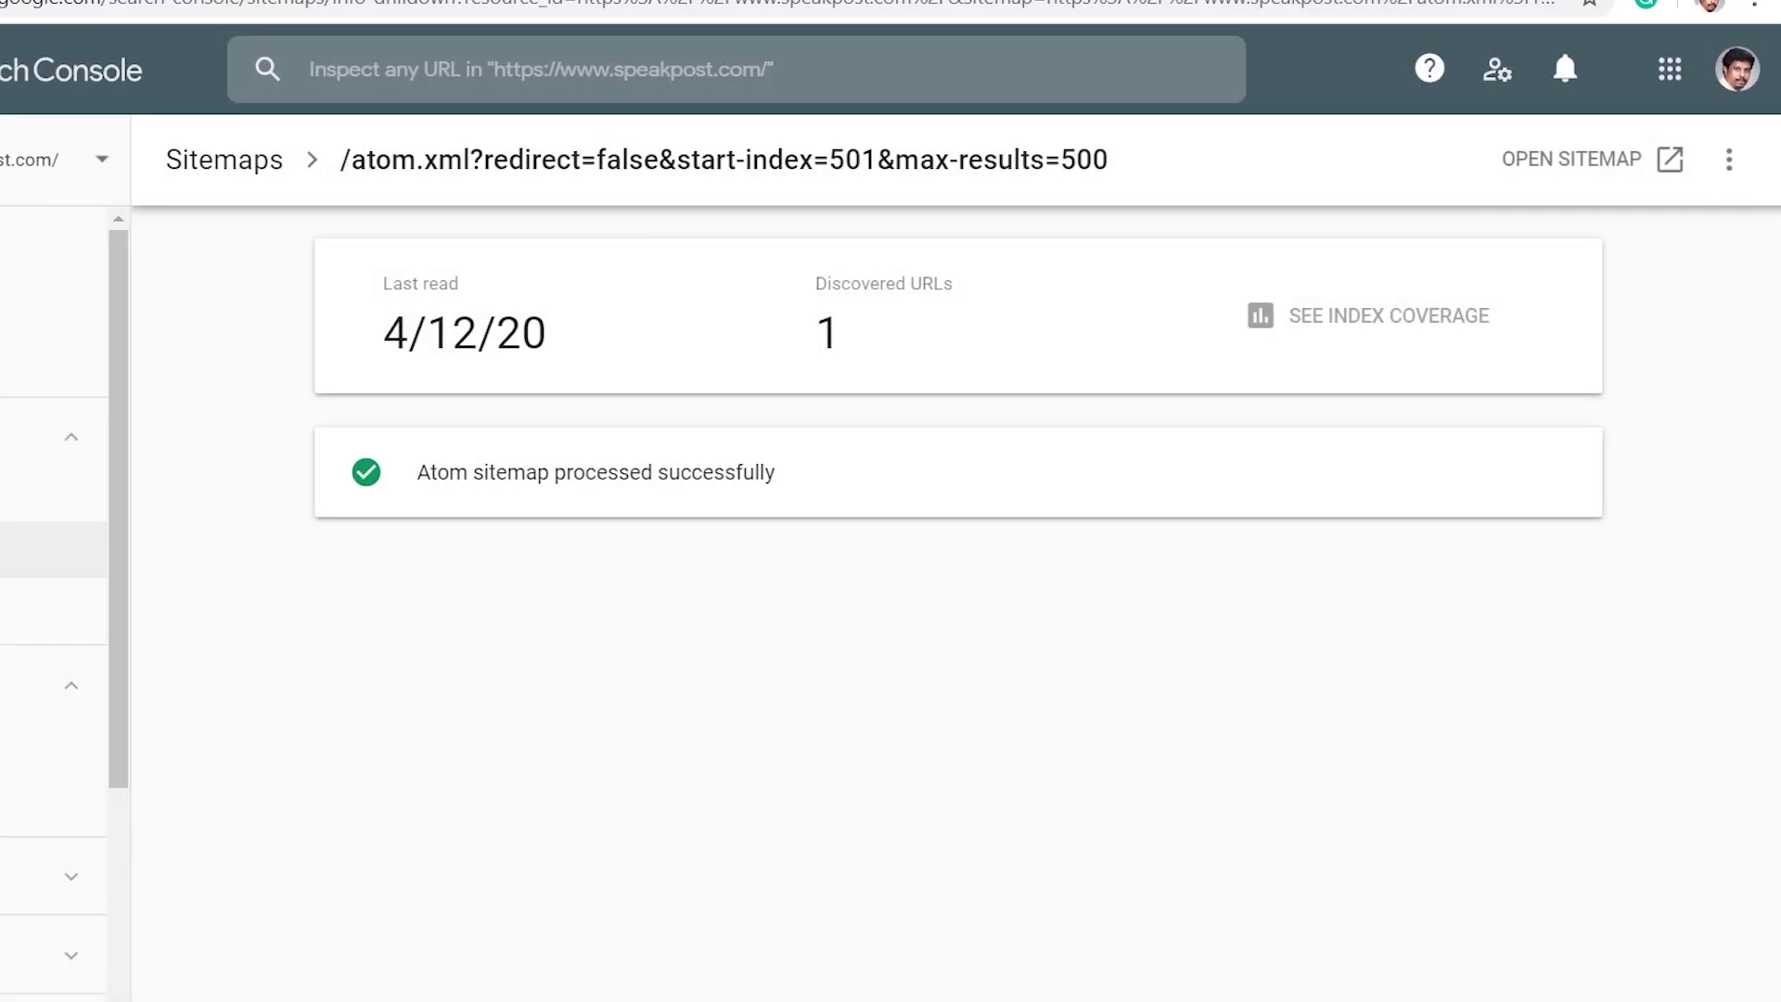
{"action": "left_click", "coordinate": [1729, 160]}
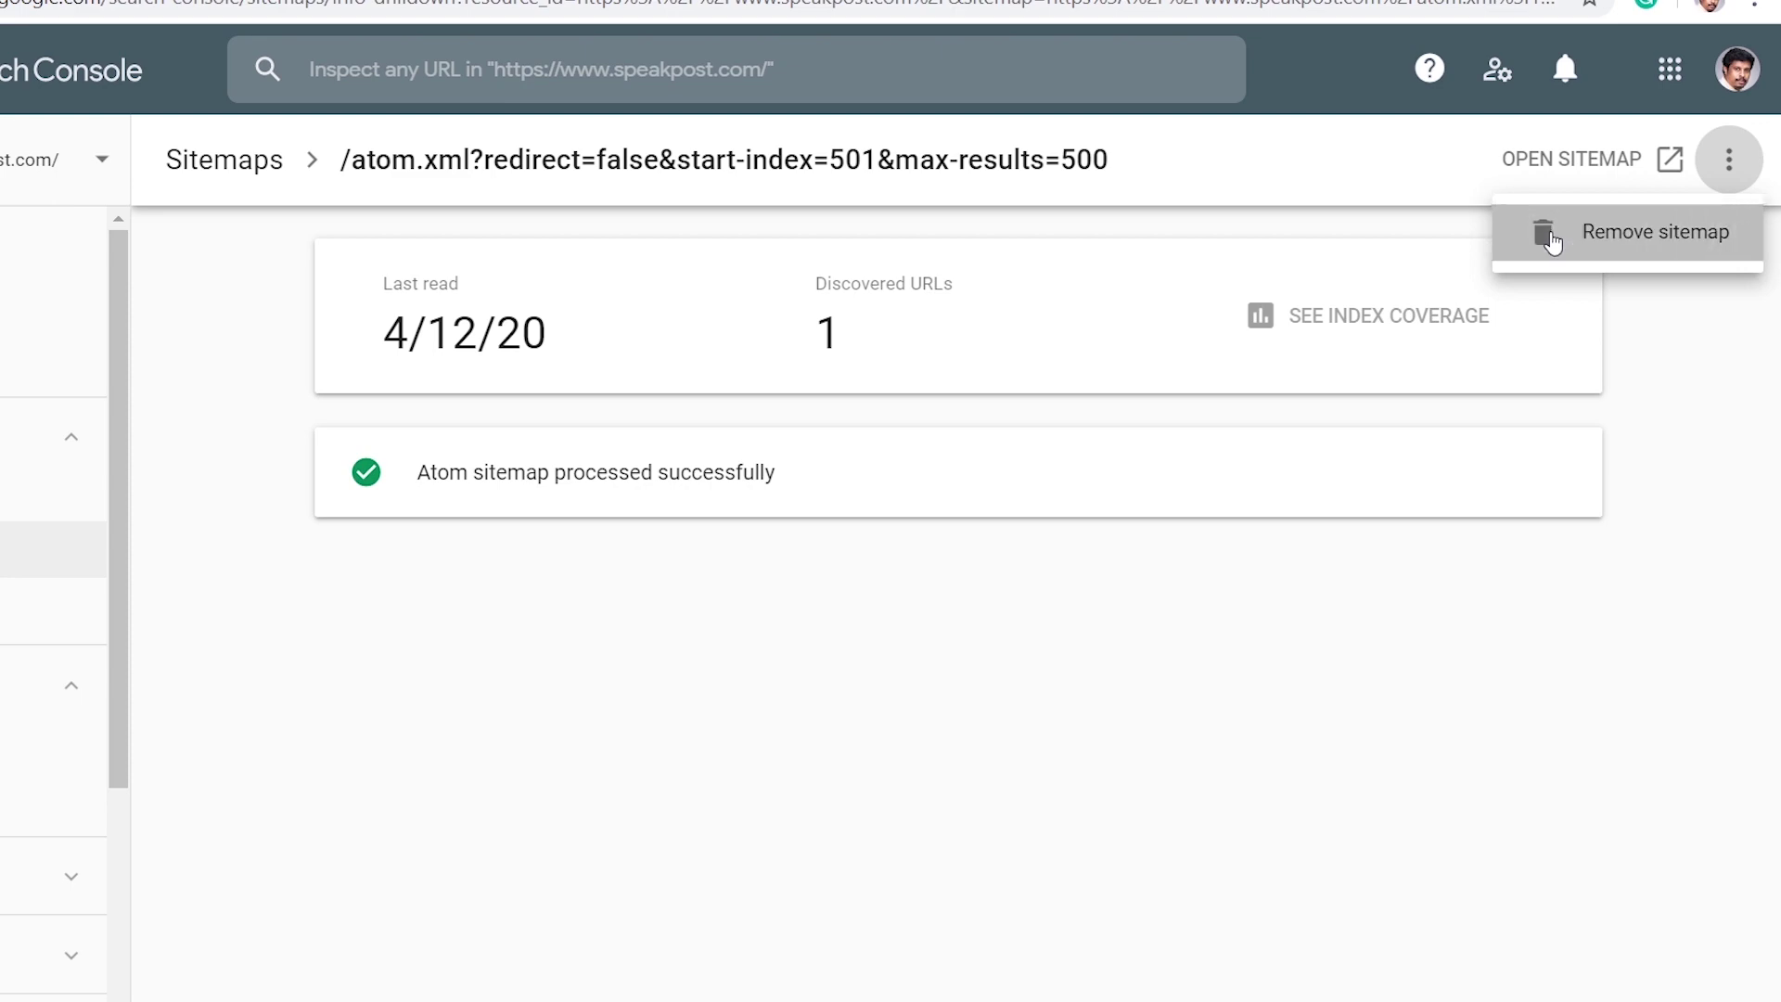
{"action": "left_click", "coordinate": [1553, 238]}
{"action": "left_click", "coordinate": [1047, 567]}
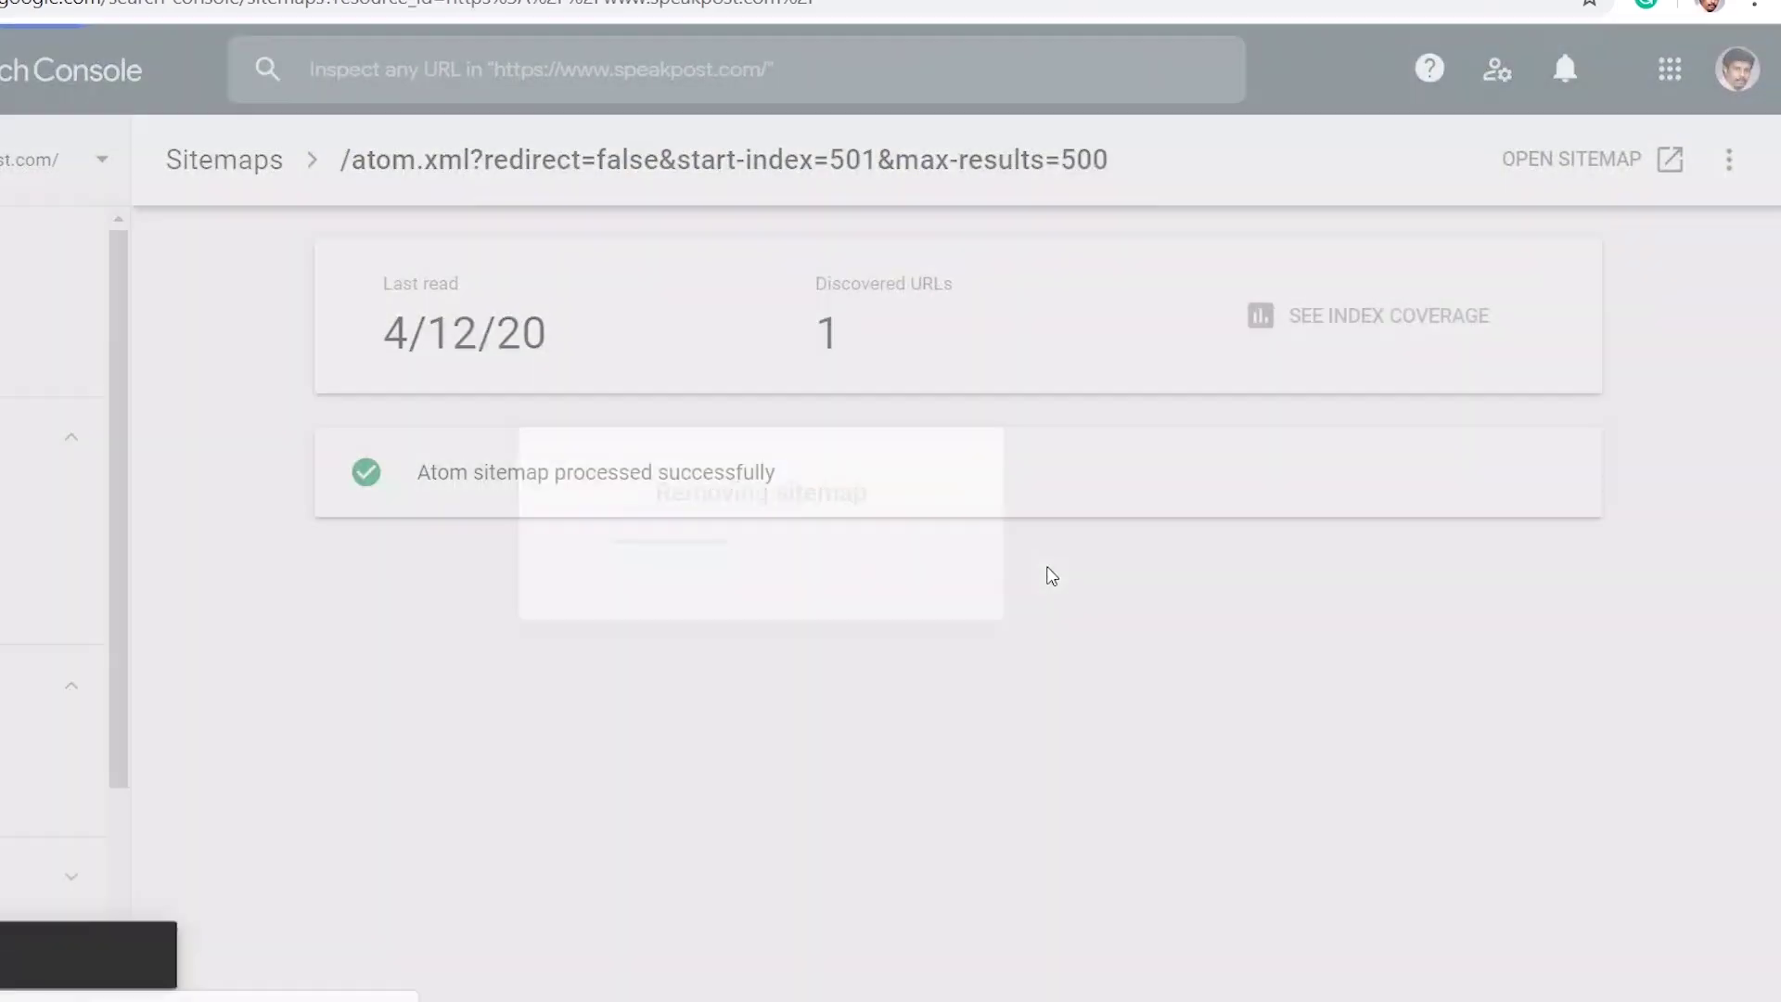